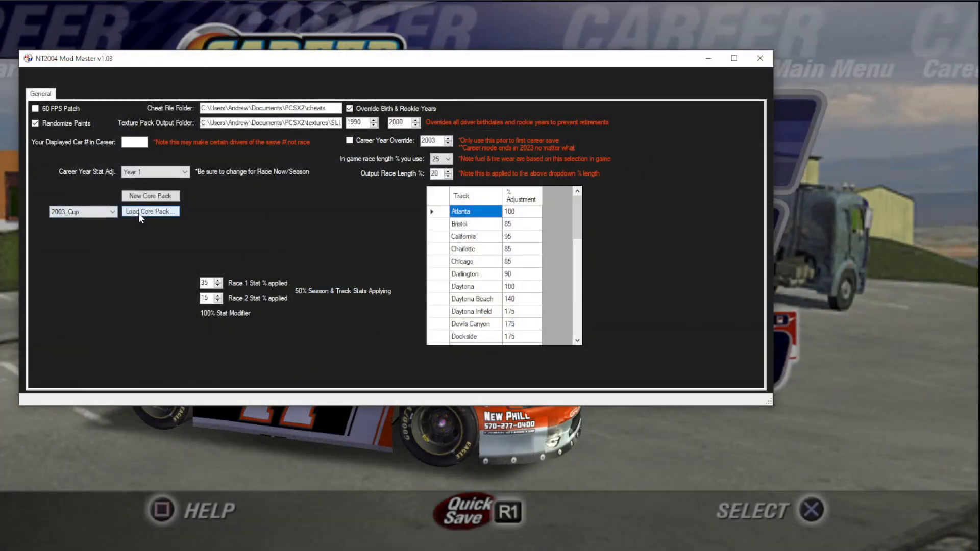
Load the 2003_Cup core pack, then replace it by loading the 2004_Cup core pack.
{"action": "left_click", "coordinate": [139, 213]}
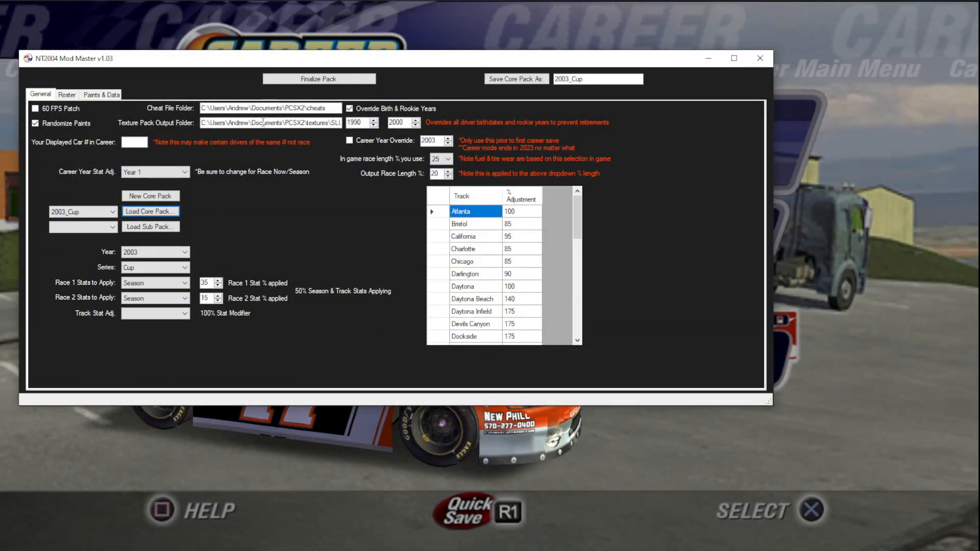
{"action": "left_click", "coordinate": [85, 212]}
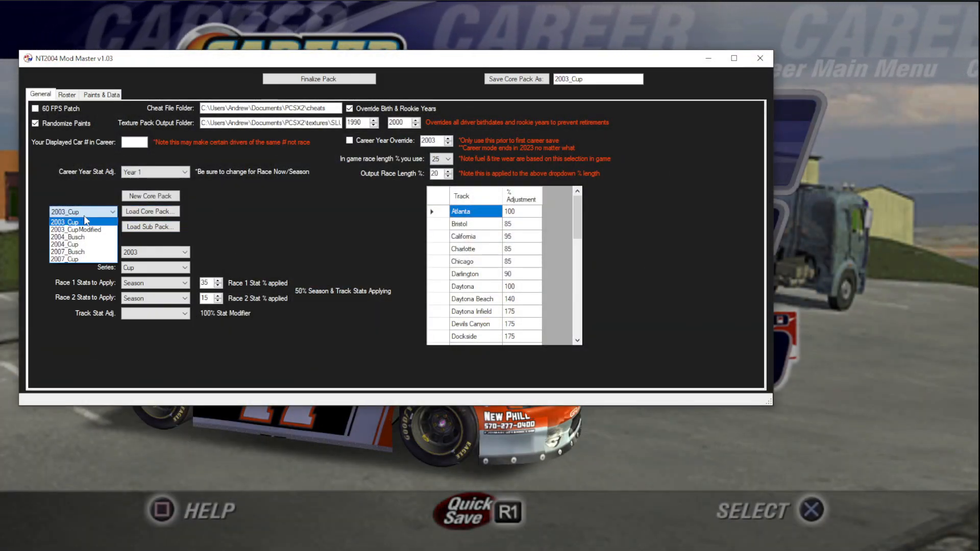
{"action": "left_click", "coordinate": [66, 245]}
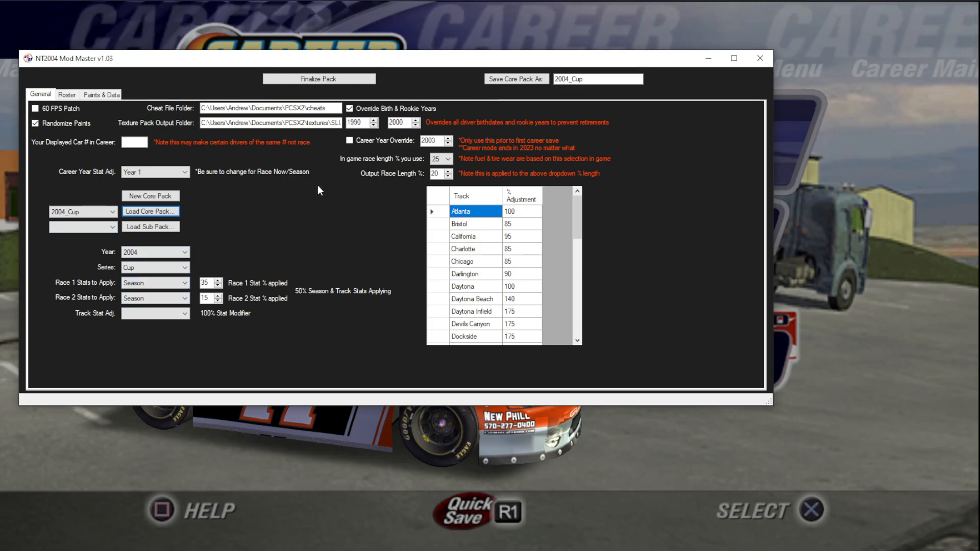
Proceed to finalizing the 2004_Cup pack and enable the use of a custom schedule.
{"action": "left_click", "coordinate": [313, 82]}
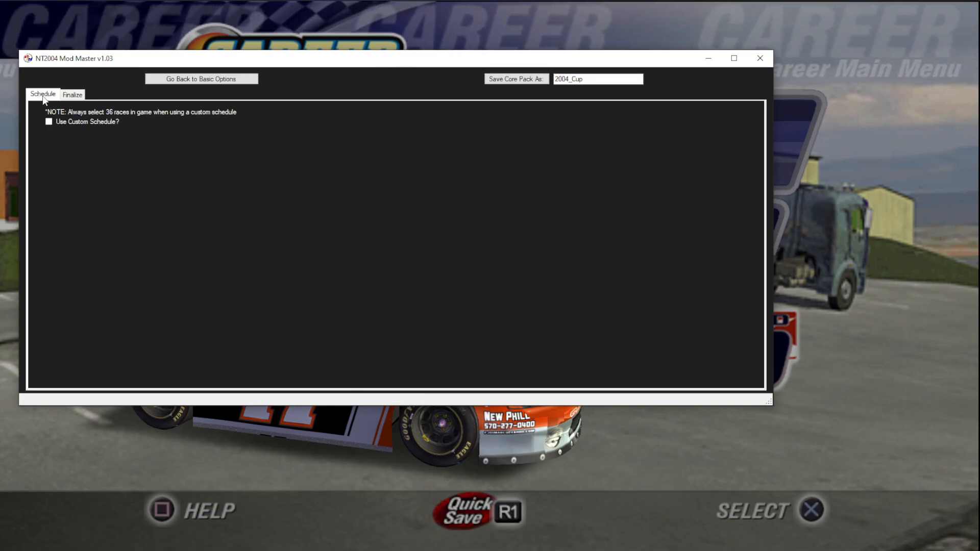
{"action": "left_click", "coordinate": [73, 95]}
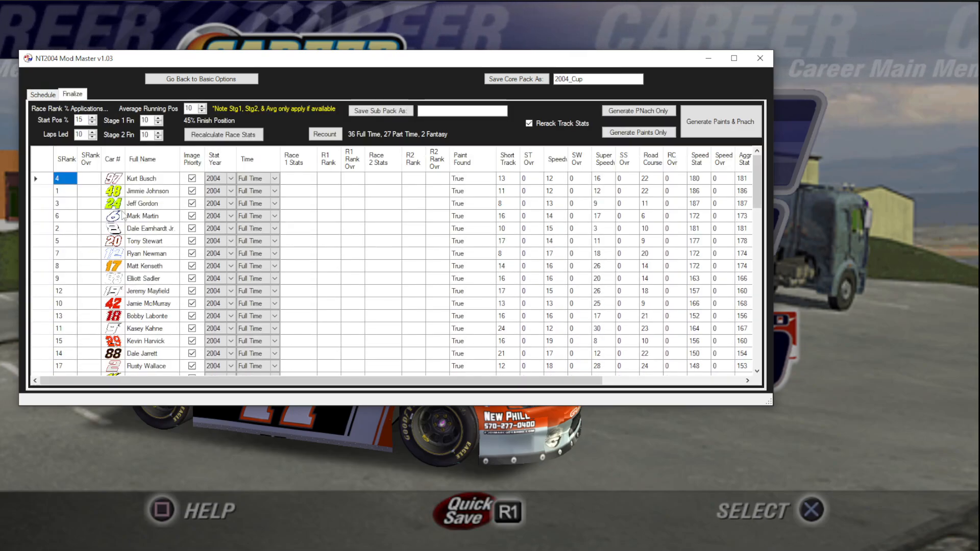
{"action": "left_click", "coordinate": [43, 94]}
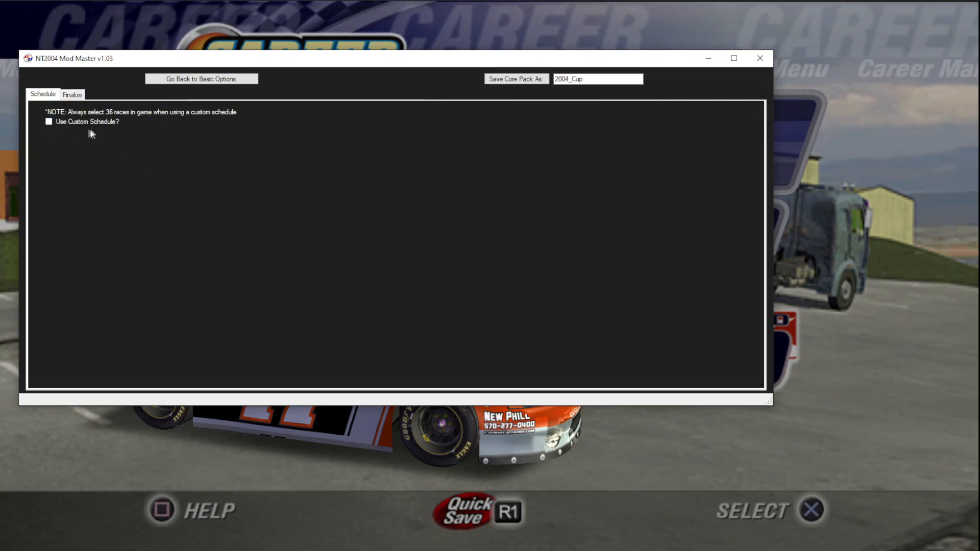
{"action": "left_click", "coordinate": [49, 122]}
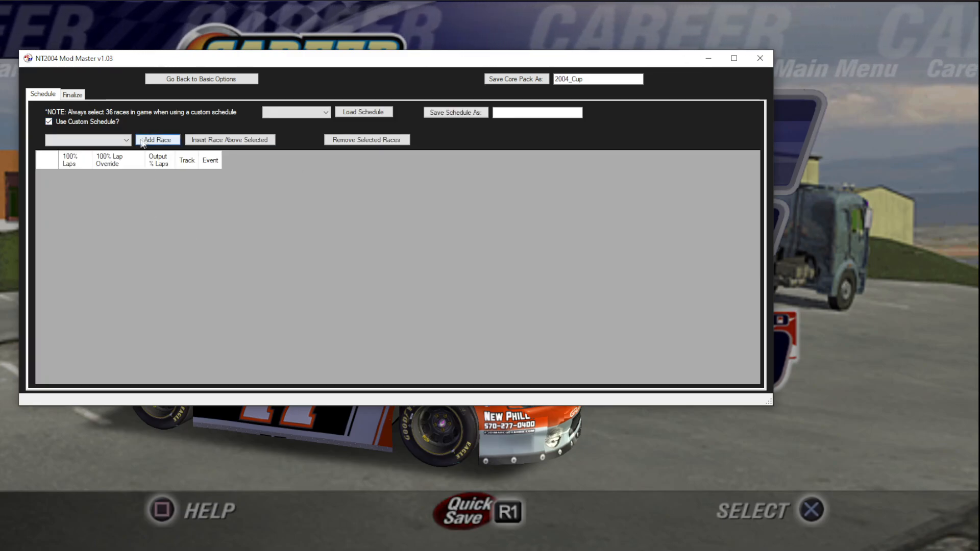
{"action": "left_click", "coordinate": [126, 145]}
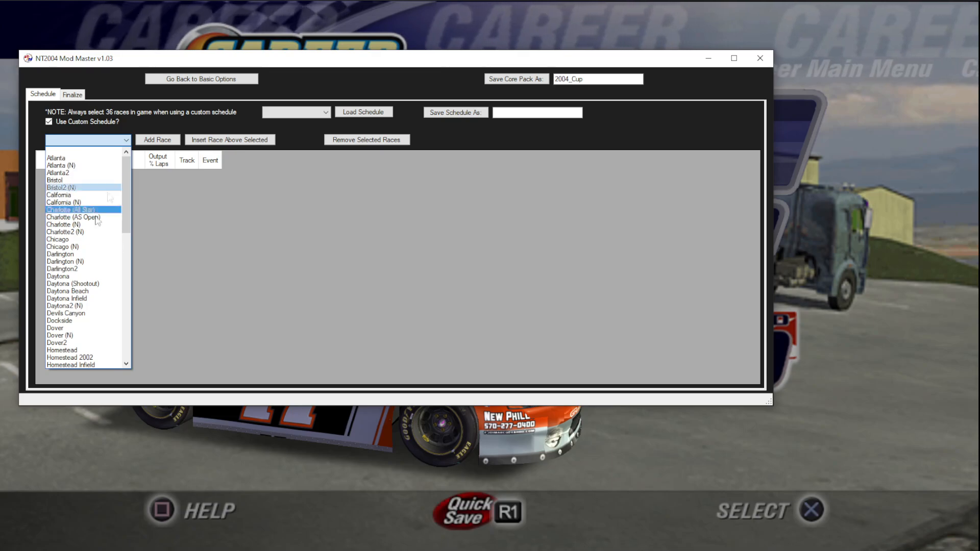
{"action": "left_click", "coordinate": [125, 142]}
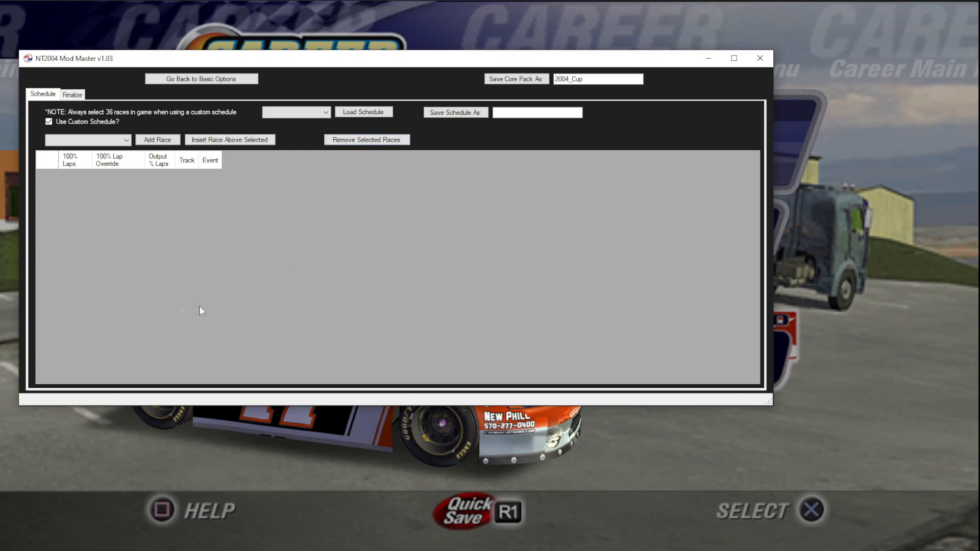
Load the saved 2004_Cup schedule into the custom race list.
{"action": "left_click", "coordinate": [312, 114]}
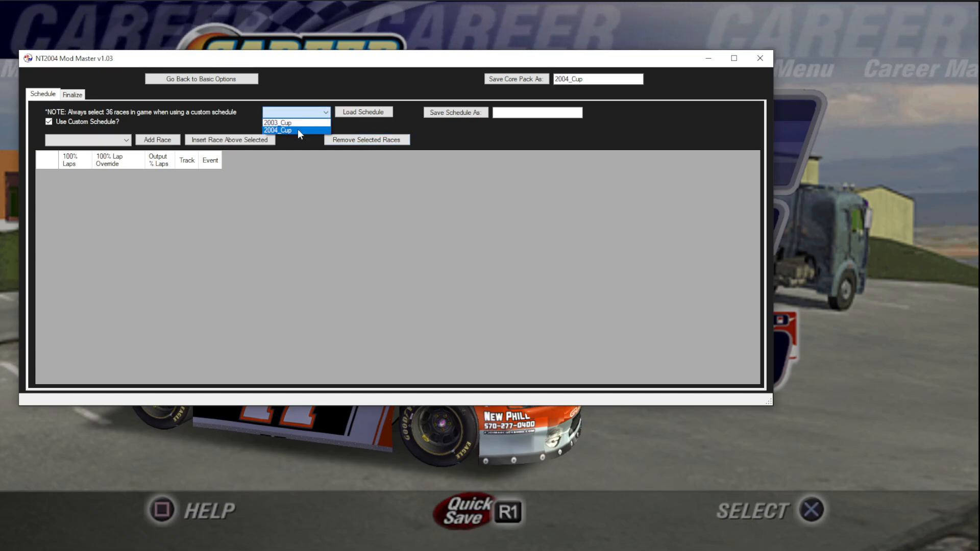
{"action": "left_click", "coordinate": [298, 124]}
{"action": "left_click", "coordinate": [300, 115]}
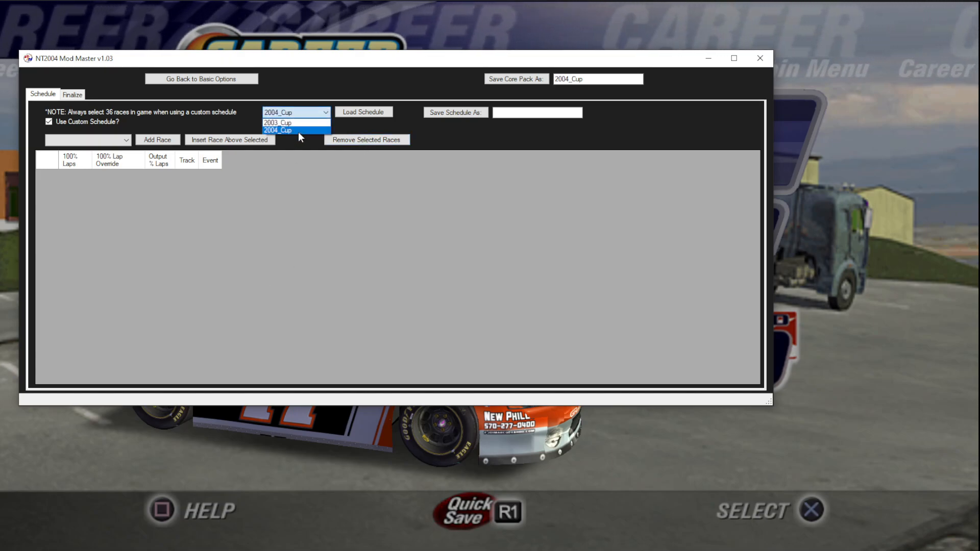
{"action": "left_click", "coordinate": [298, 130]}
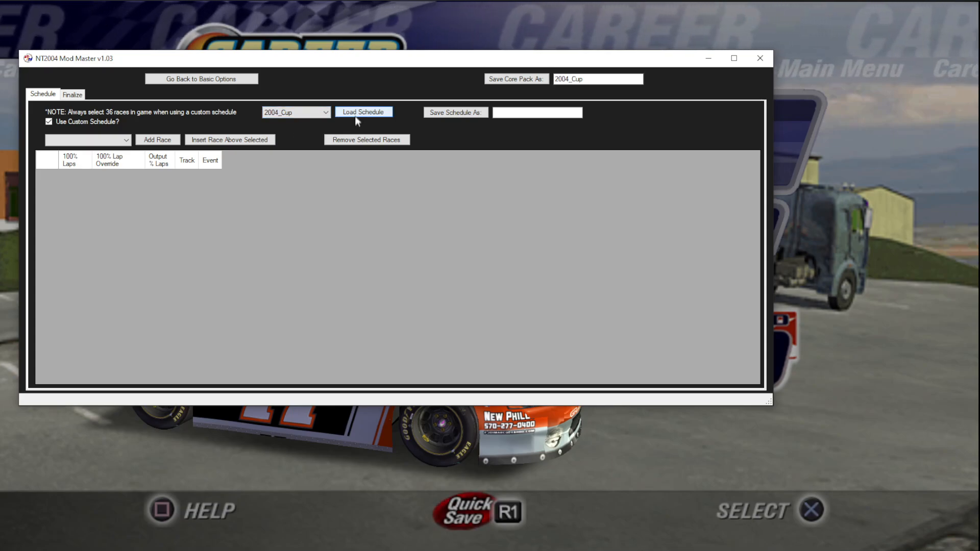
{"action": "left_click", "coordinate": [356, 114]}
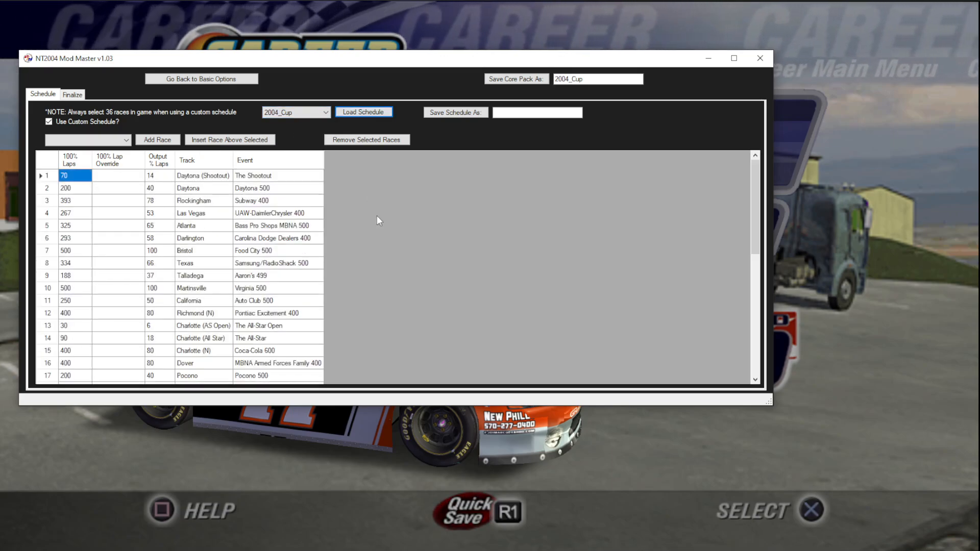
Enter 2004_Cup as the name for saving the custom schedule.
{"action": "left_click", "coordinate": [560, 114]}
{"action": "type", "text": "2004_"}
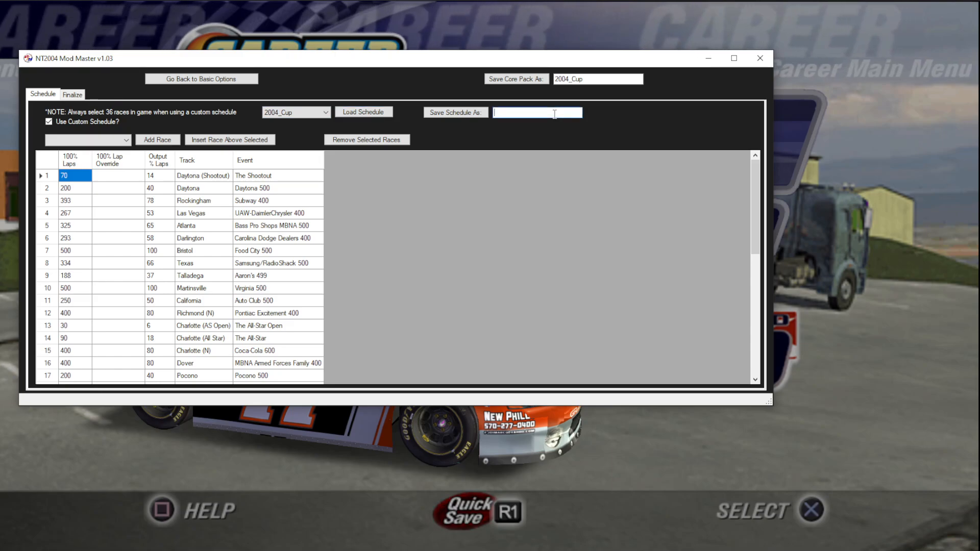
{"action": "type", "text": "Cup"}
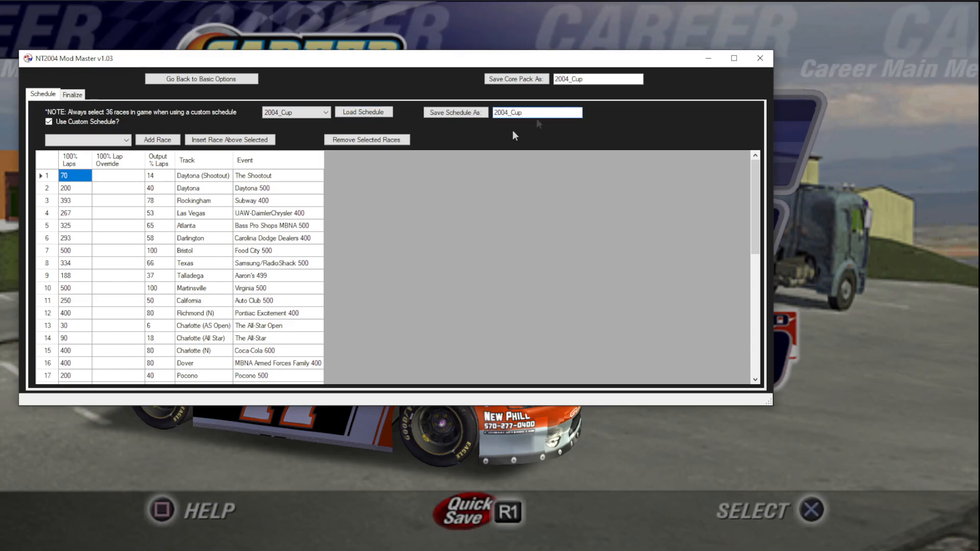
Show the Jayski 2004 NASCAR Cup schedule page in Firefox beside the custom schedule and compare their race order and lap counts.
{"action": "left_click_drag", "start_coordinate": [370, 66], "coordinate": [839, 129]}
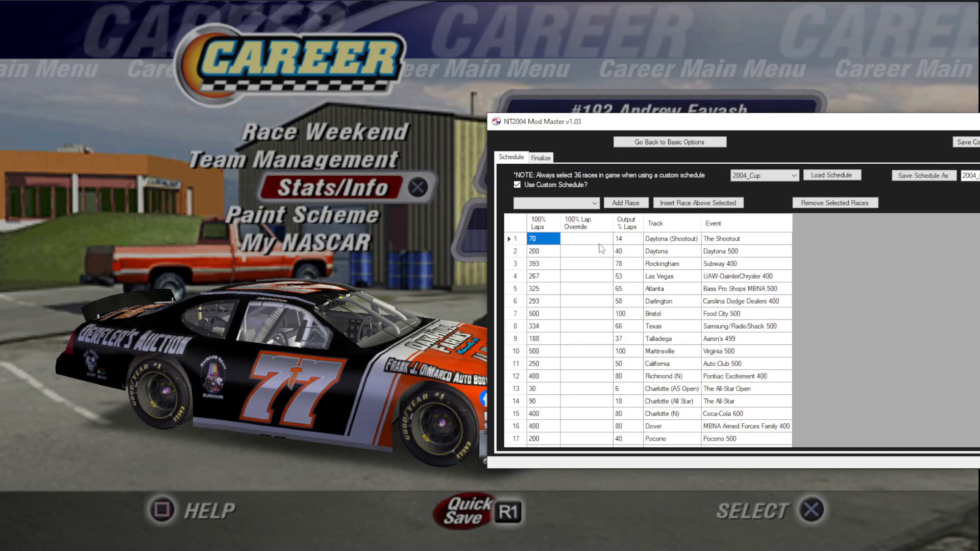
{"action": "mouse_move", "coordinate": [66, 550]}
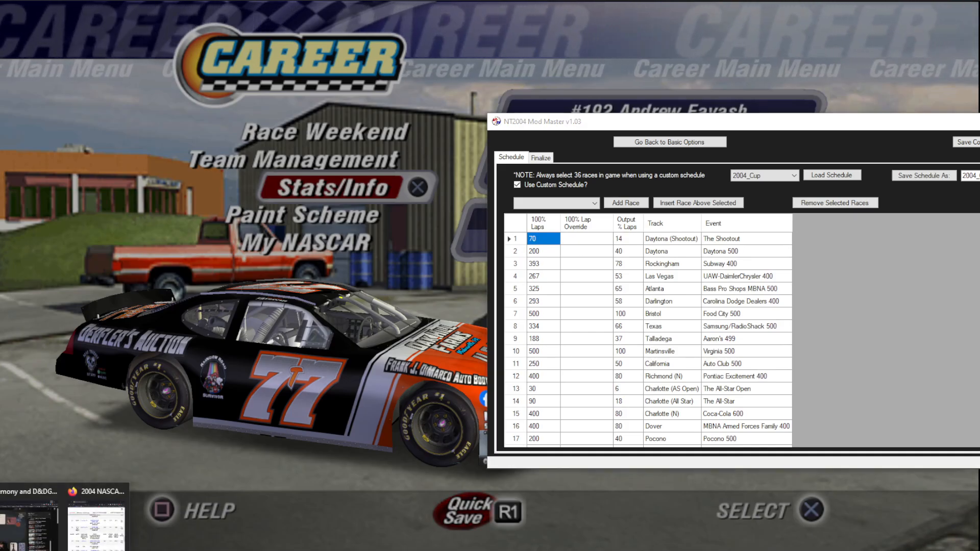
{"action": "left_click", "coordinate": [98, 525]}
{"action": "scroll", "coordinate": [367, 383], "scroll_direction": "up", "scroll_amount": 20}
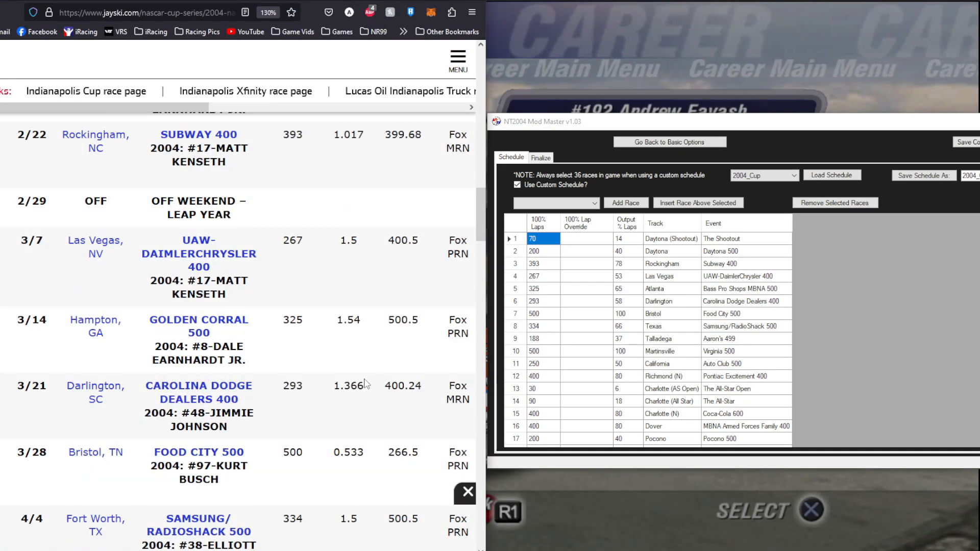
{"action": "scroll", "coordinate": [367, 382], "scroll_direction": "down", "scroll_amount": 5}
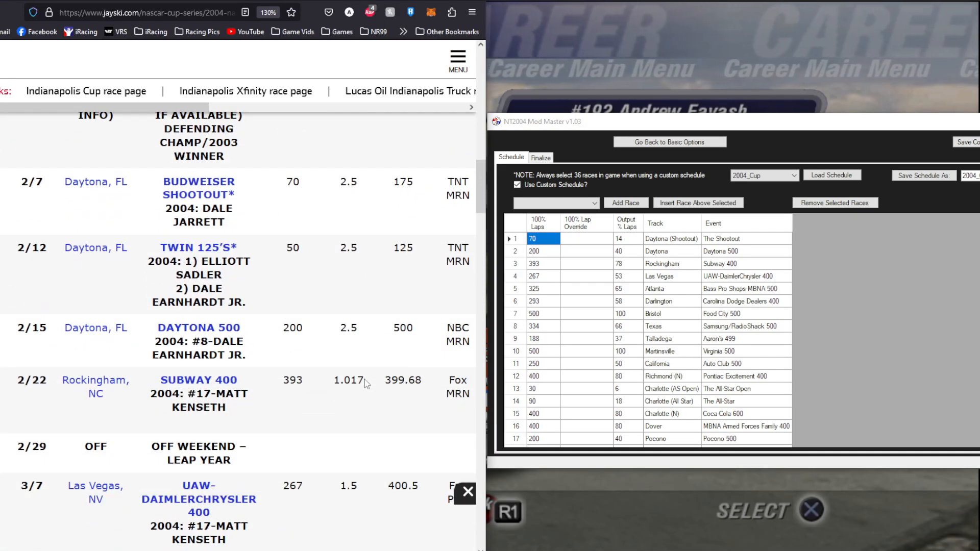
{"action": "left_click_drag", "start_coordinate": [658, 127], "coordinate": [653, 89]}
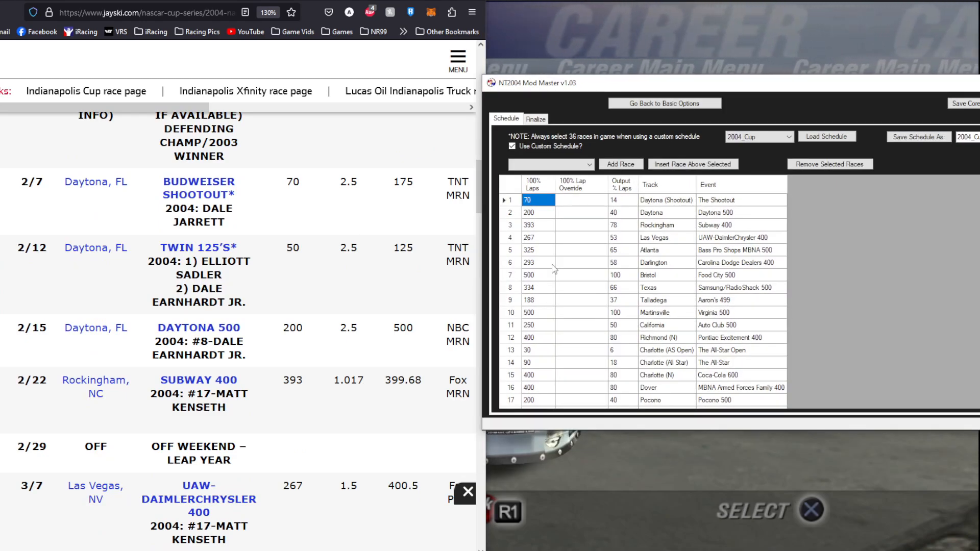
{"action": "left_click", "coordinate": [547, 276]}
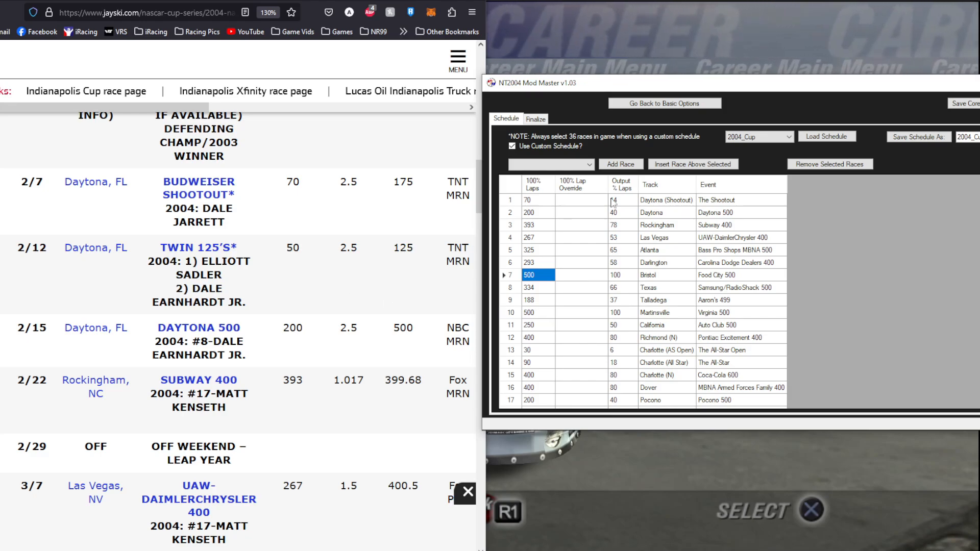
{"action": "scroll", "coordinate": [316, 334], "scroll_direction": "up", "scroll_amount": 3}
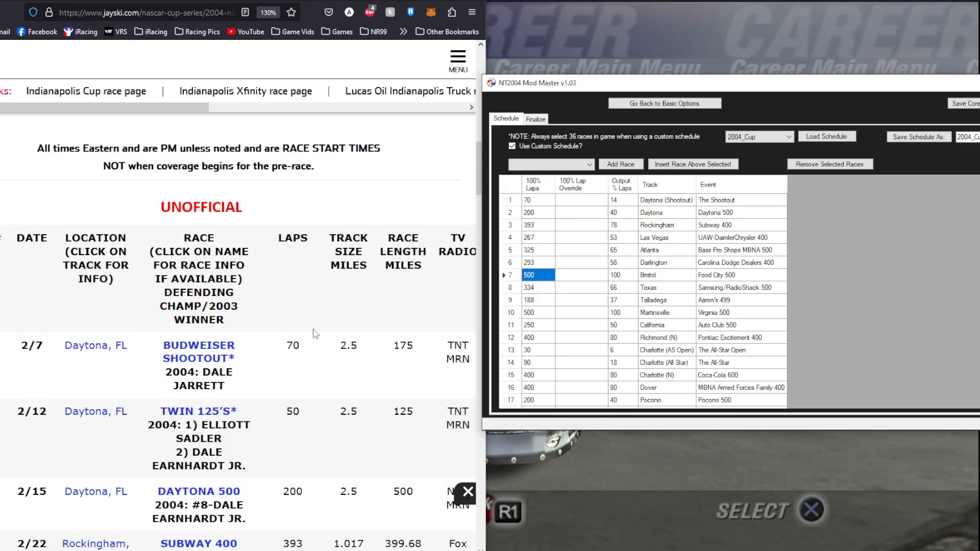
{"action": "scroll", "coordinate": [313, 333], "scroll_direction": "down", "scroll_amount": 3}
{"action": "scroll", "coordinate": [285, 322], "scroll_direction": "down", "scroll_amount": 4}
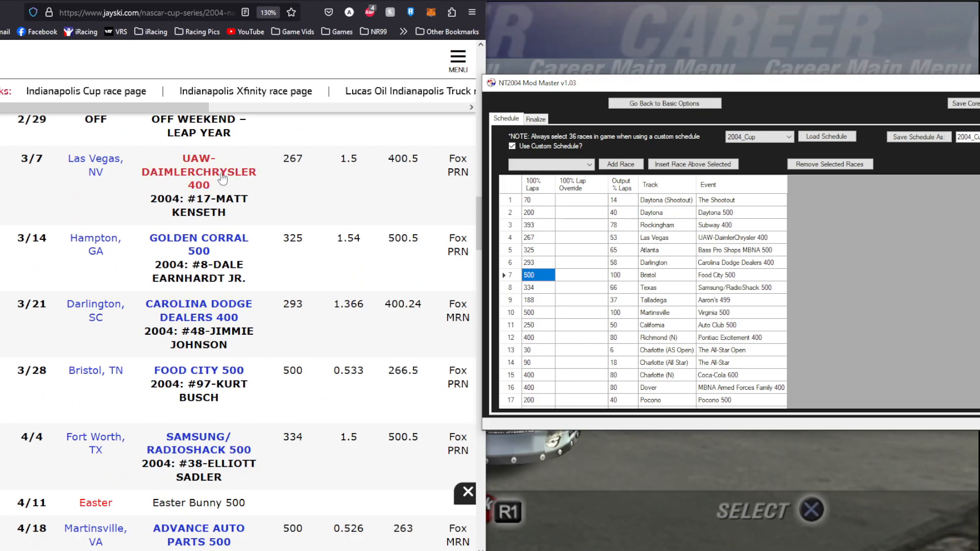
{"action": "scroll", "coordinate": [276, 290], "scroll_direction": "down", "scroll_amount": 8}
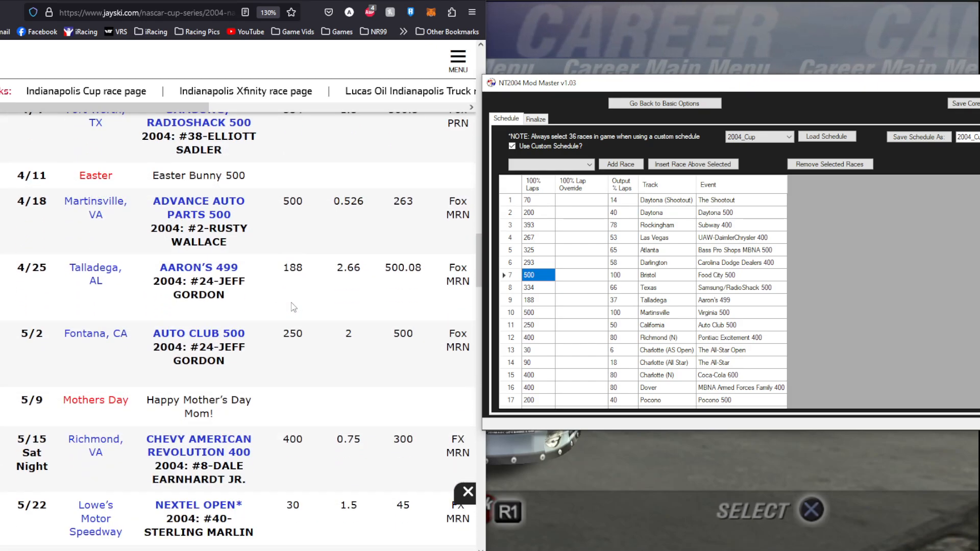
Move the spring Talladega race behind Martinsville by removing it and inserting Talladega again above the California race.
{"action": "left_click", "coordinate": [579, 302]}
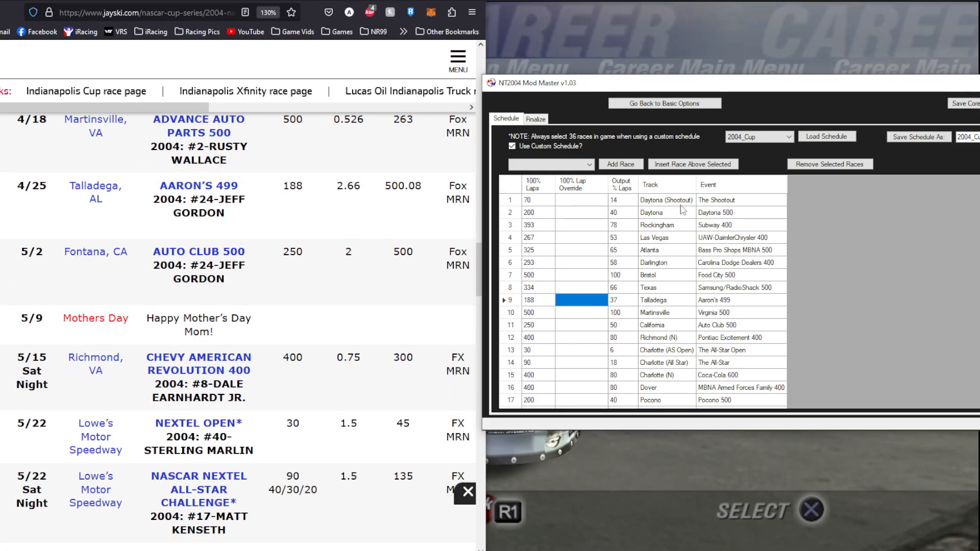
{"action": "left_click", "coordinate": [860, 166]}
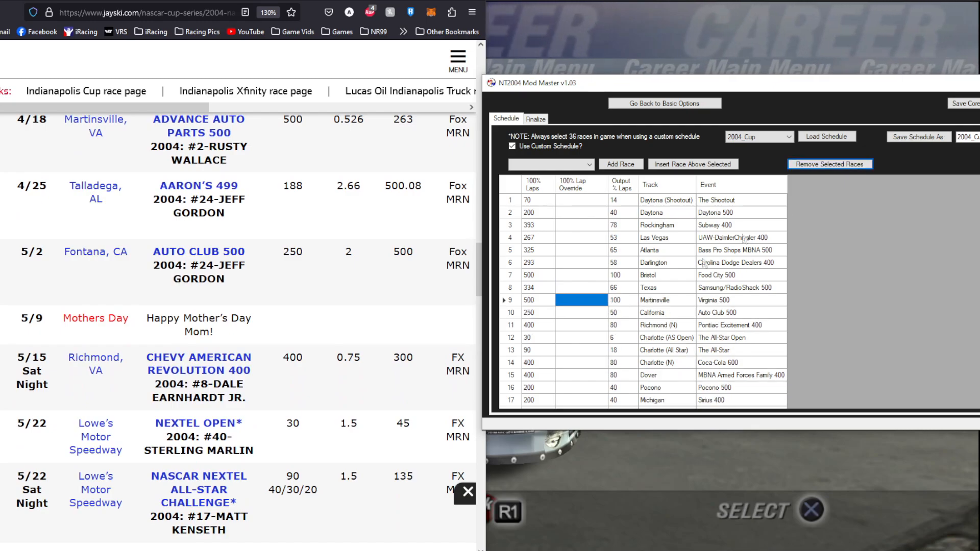
{"action": "left_click", "coordinate": [587, 320]}
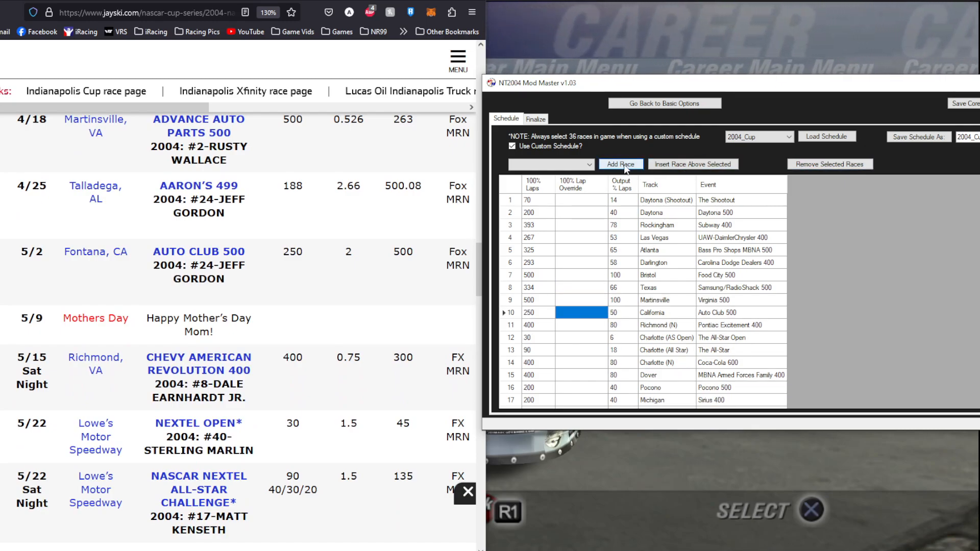
{"action": "left_click", "coordinate": [566, 166]}
{"action": "left_click", "coordinate": [567, 166]}
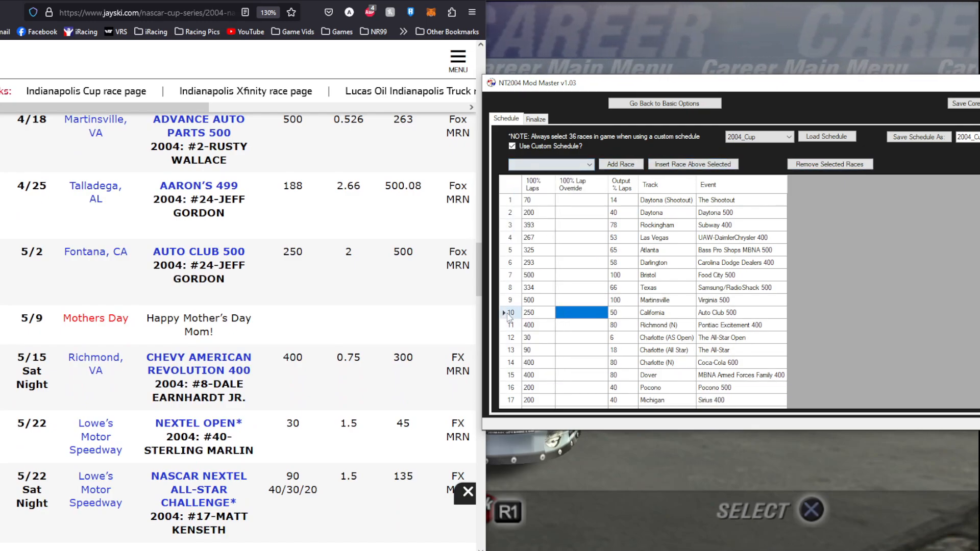
{"action": "left_click", "coordinate": [539, 312]}
{"action": "left_click", "coordinate": [579, 166]}
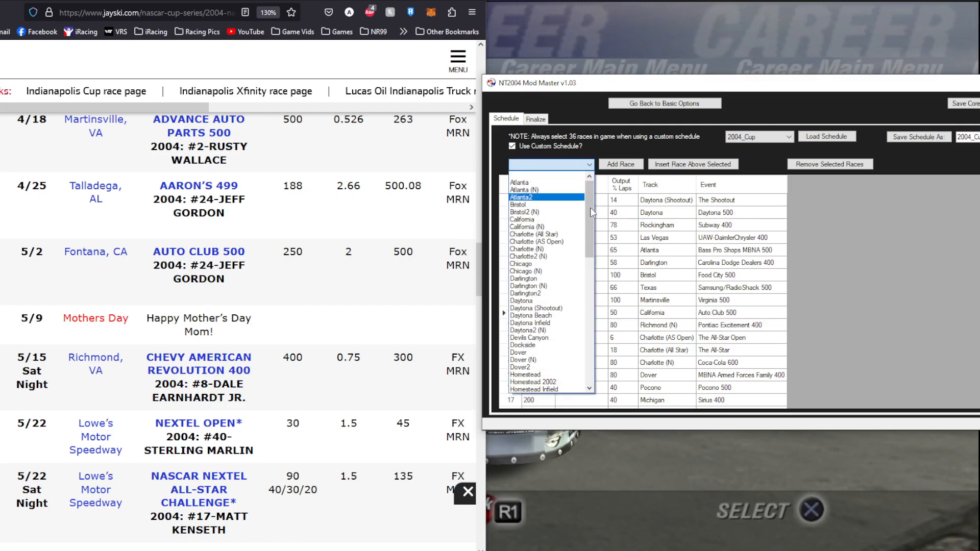
{"action": "left_click_drag", "start_coordinate": [591, 209], "coordinate": [592, 344]}
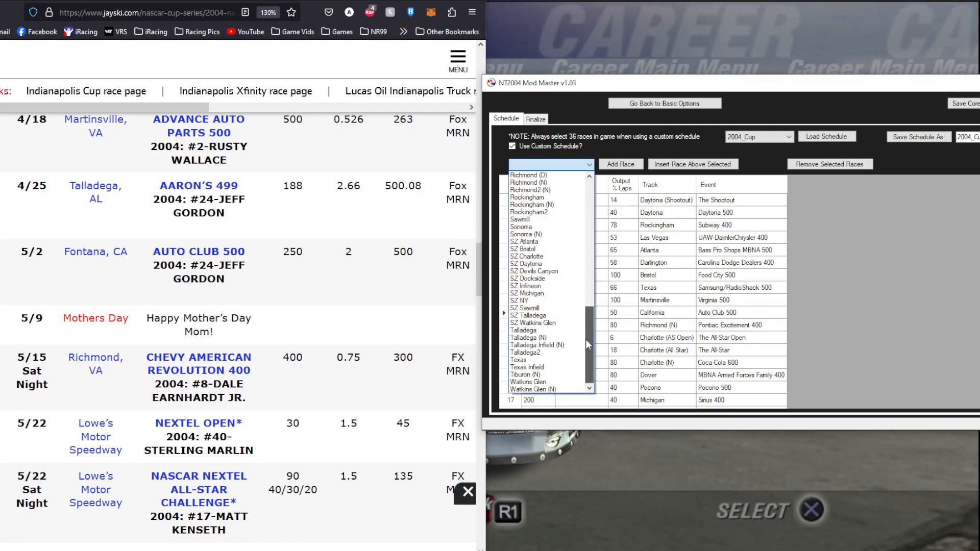
{"action": "left_click", "coordinate": [555, 334]}
{"action": "left_click", "coordinate": [693, 164]}
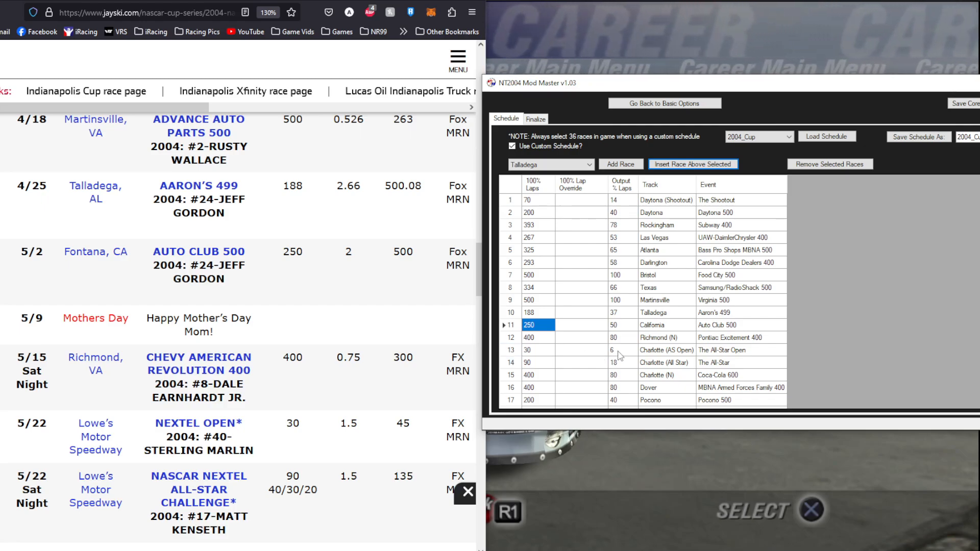
Examine the tracks, laps and race order through the rest of the custom schedule.
{"action": "scroll", "coordinate": [619, 355], "scroll_direction": "down", "scroll_amount": 4}
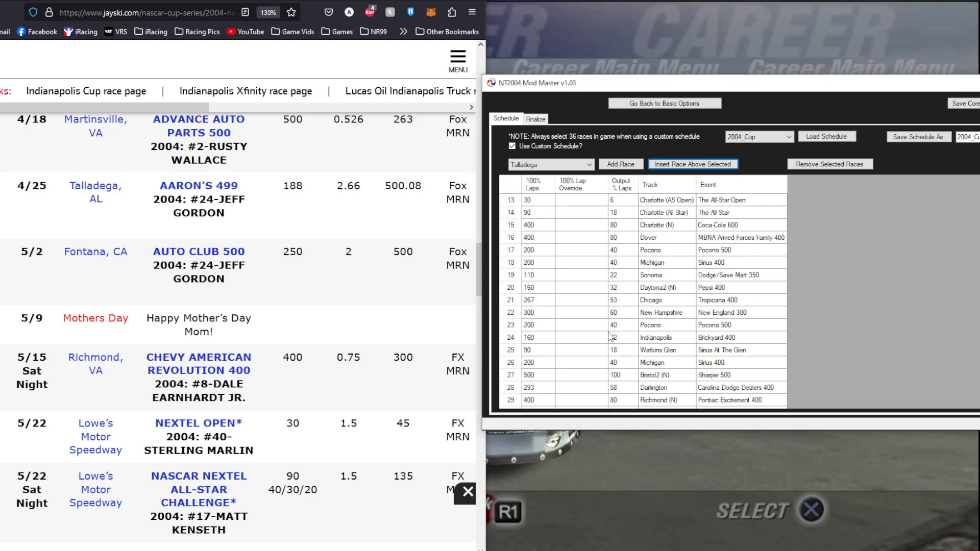
{"action": "scroll", "coordinate": [600, 344], "scroll_direction": "up", "scroll_amount": 4}
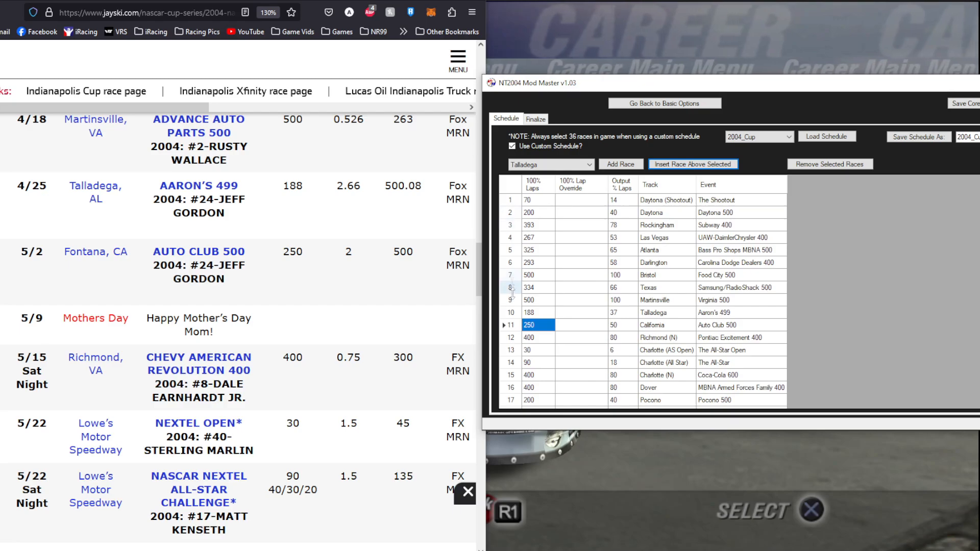
{"action": "scroll", "coordinate": [586, 343], "scroll_direction": "down", "scroll_amount": 4}
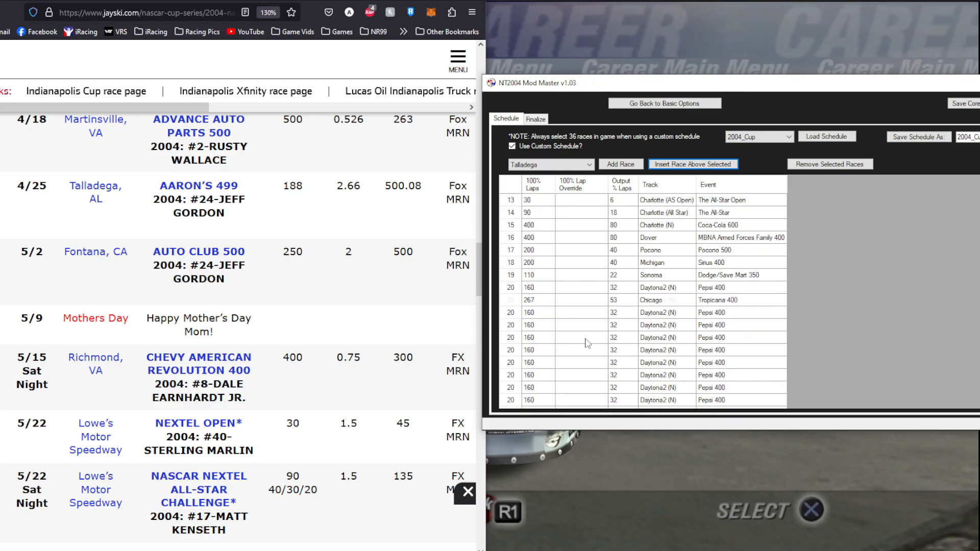
{"action": "scroll", "coordinate": [585, 333], "scroll_direction": "down", "scroll_amount": 4}
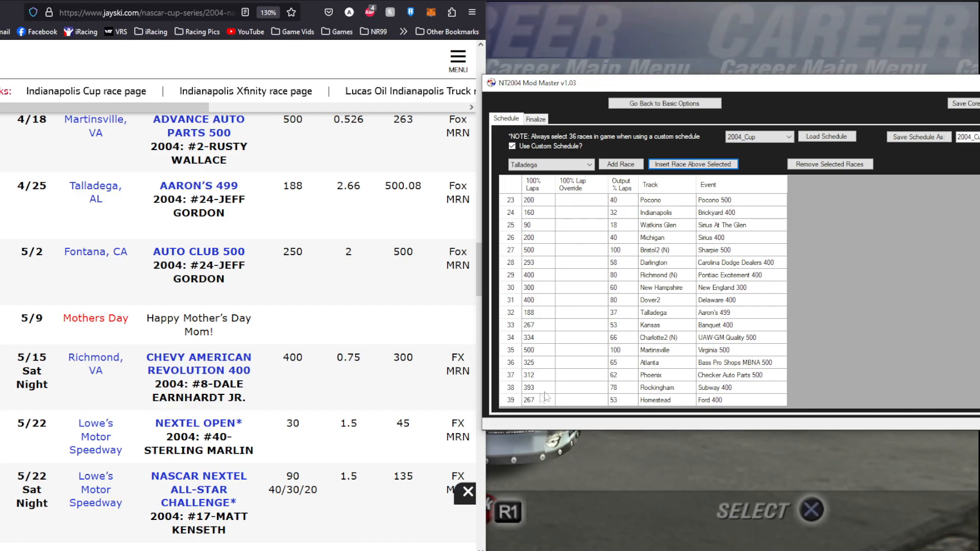
Review the whole custom schedule from the Daytona Shootout to Homestead, including the laps of the two Charlotte All-Star events.
{"action": "scroll", "coordinate": [592, 378], "scroll_direction": "up", "scroll_amount": 8}
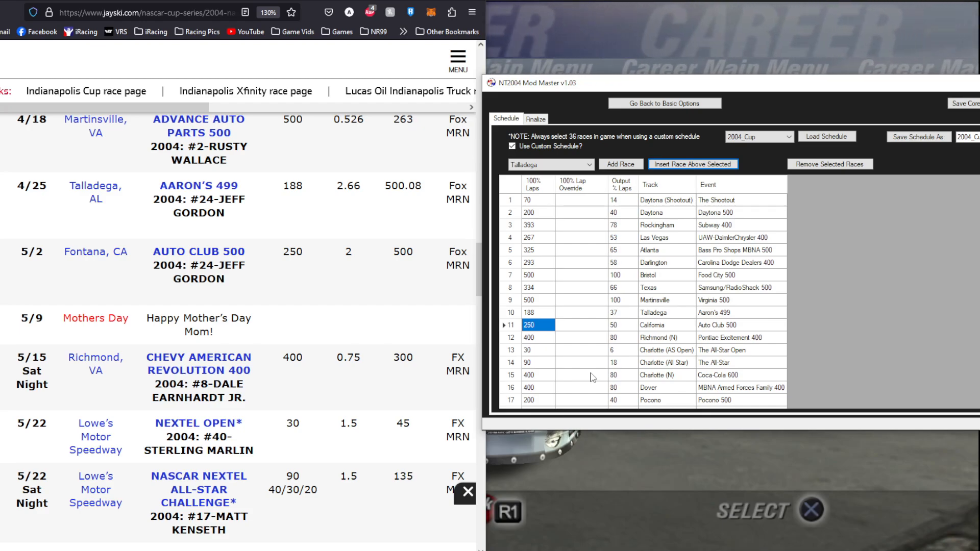
{"action": "scroll", "coordinate": [593, 377], "scroll_direction": "down", "scroll_amount": 8}
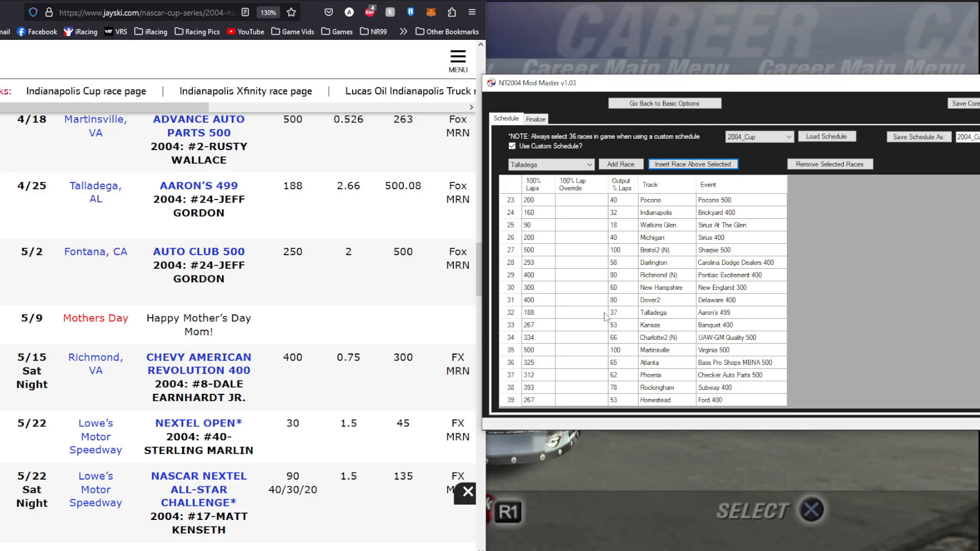
{"action": "scroll", "coordinate": [607, 365], "scroll_direction": "up", "scroll_amount": 6}
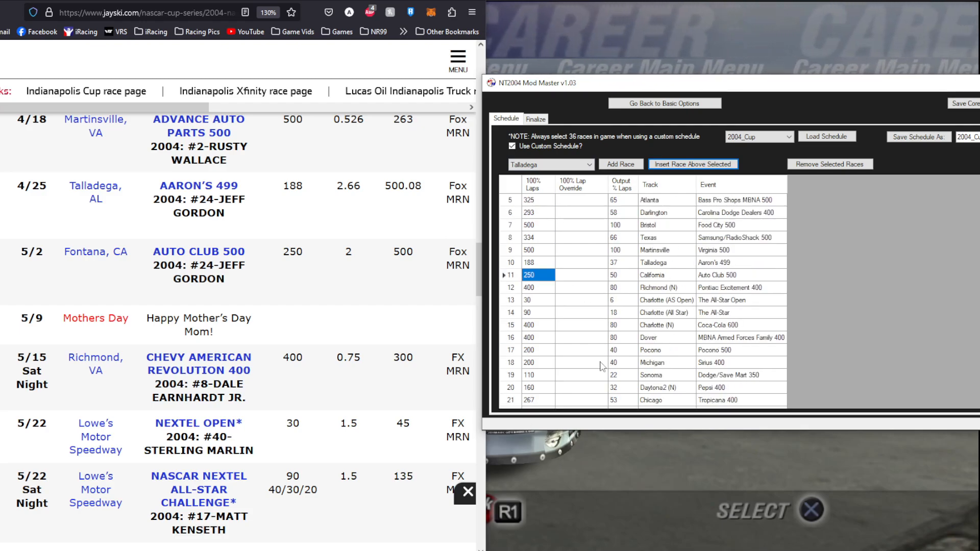
{"action": "scroll", "coordinate": [603, 367], "scroll_direction": "up", "scroll_amount": 1}
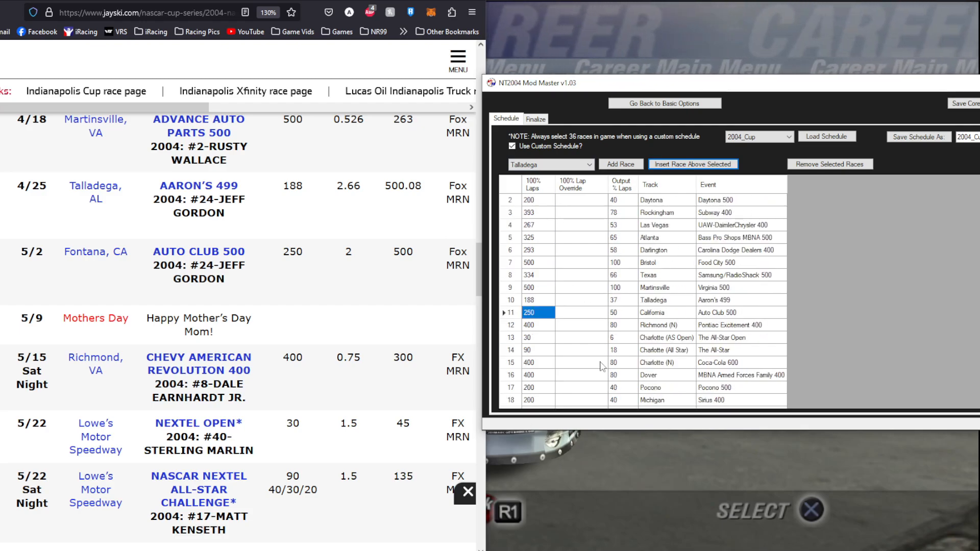
{"action": "left_click", "coordinate": [536, 339]}
{"action": "left_click", "coordinate": [538, 351]}
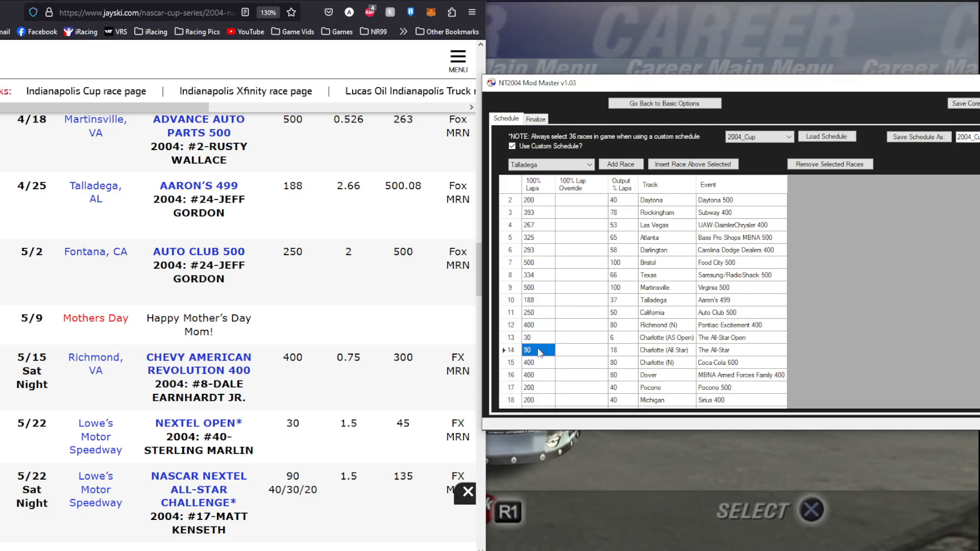
{"action": "scroll", "coordinate": [548, 351], "scroll_direction": "down", "scroll_amount": 7}
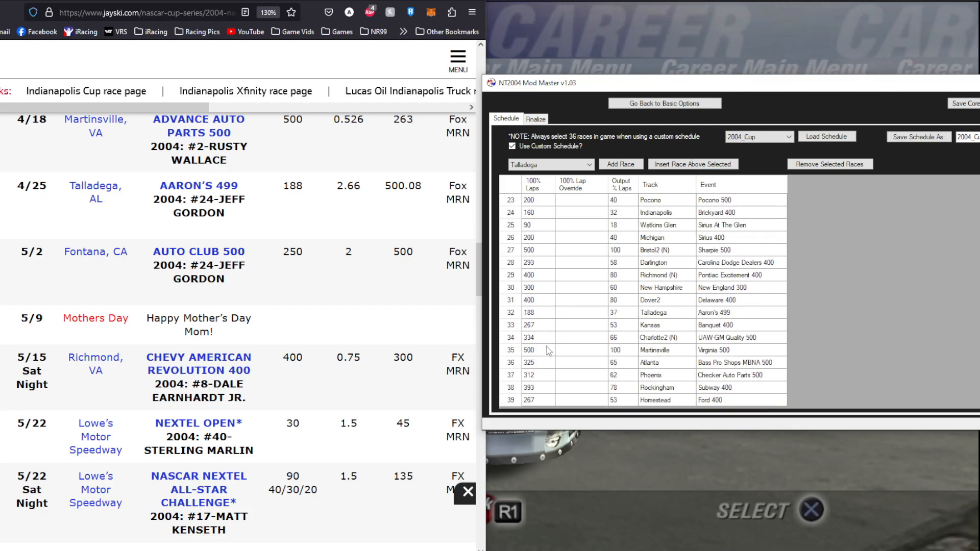
{"action": "scroll", "coordinate": [547, 350], "scroll_direction": "up", "scroll_amount": 8}
{"action": "scroll", "coordinate": [408, 314], "scroll_direction": "down", "scroll_amount": 15}
{"action": "scroll", "coordinate": [663, 285], "scroll_direction": "down", "scroll_amount": 5}
Compare the two Pocono 500 entries in the custom schedule with the Jayski listing.
{"action": "left_click", "coordinate": [663, 275]}
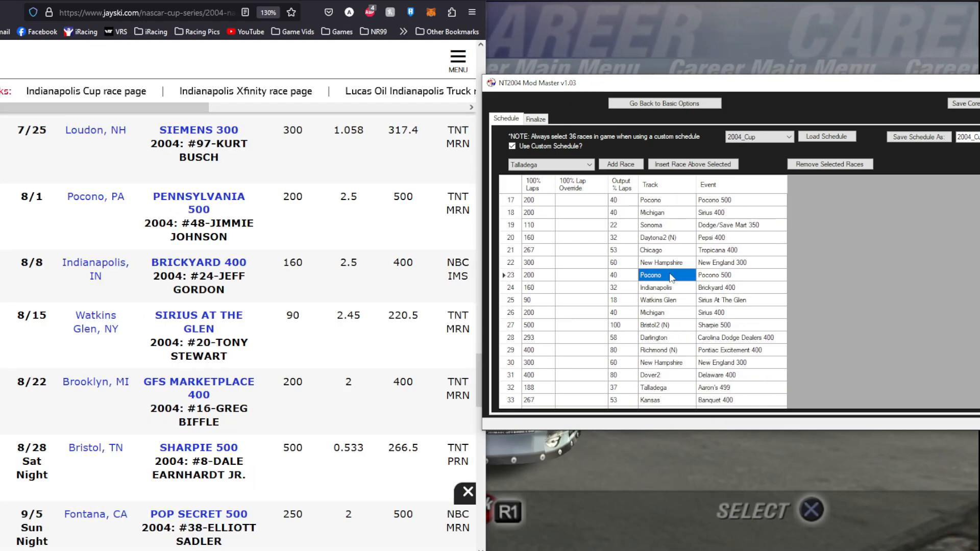
{"action": "scroll", "coordinate": [673, 306], "scroll_direction": "up", "scroll_amount": 1}
{"action": "left_click", "coordinate": [666, 237]}
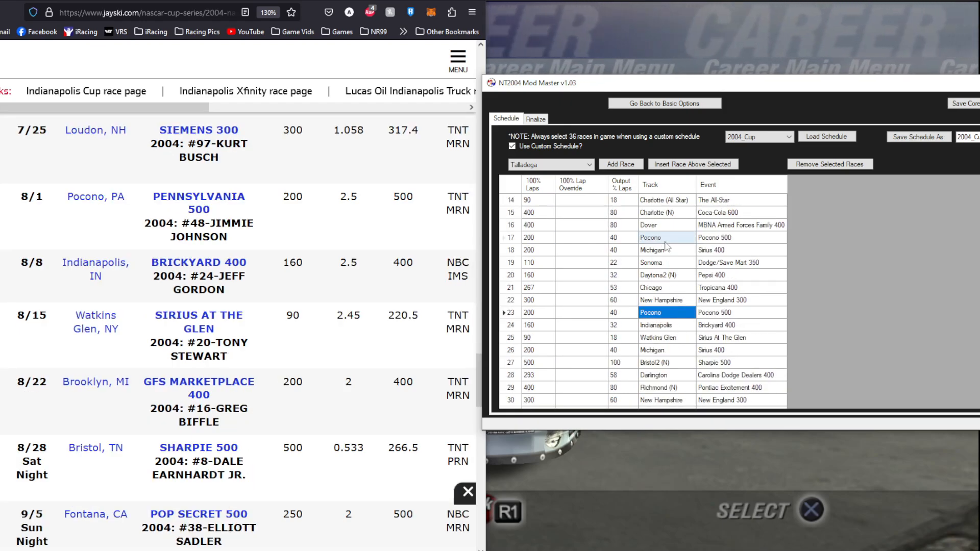
{"action": "left_click", "coordinate": [671, 313]}
{"action": "left_click", "coordinate": [669, 239]}
{"action": "left_click", "coordinate": [673, 312]}
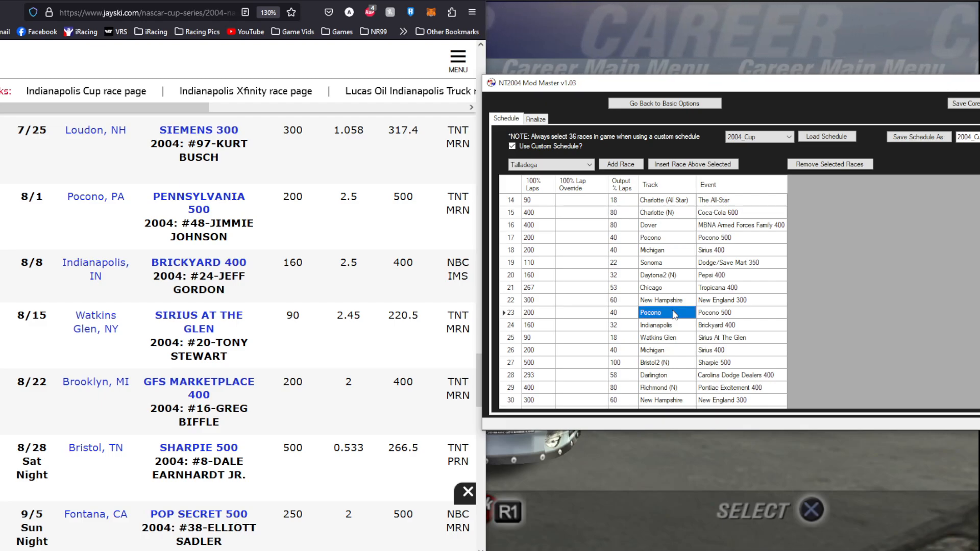
Choose Pocono2 as the track and try to insert it above the second Pocono race.
{"action": "left_click", "coordinate": [572, 165]}
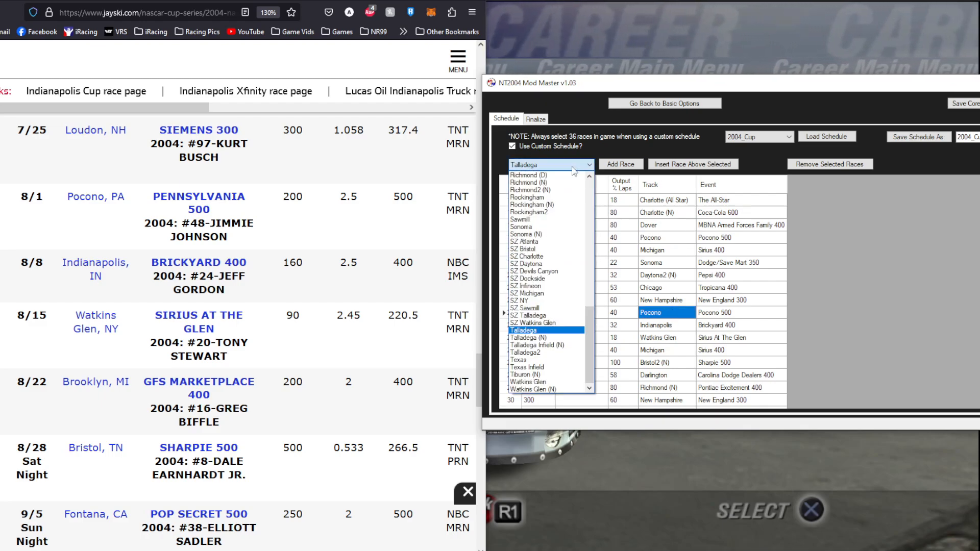
{"action": "scroll", "coordinate": [572, 170], "scroll_direction": "up", "scroll_amount": 8}
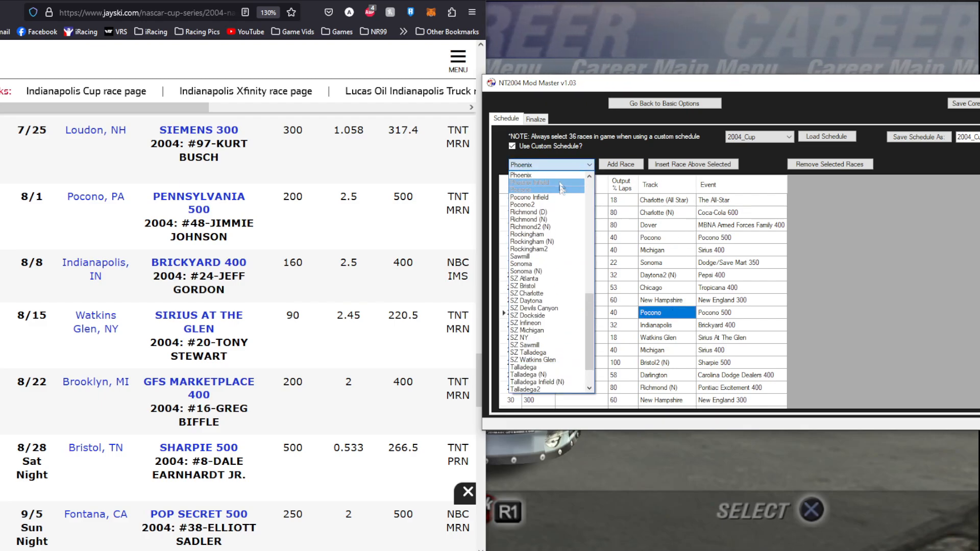
{"action": "left_click", "coordinate": [559, 167]}
{"action": "left_click", "coordinate": [558, 167]}
{"action": "key", "text": "Down"}
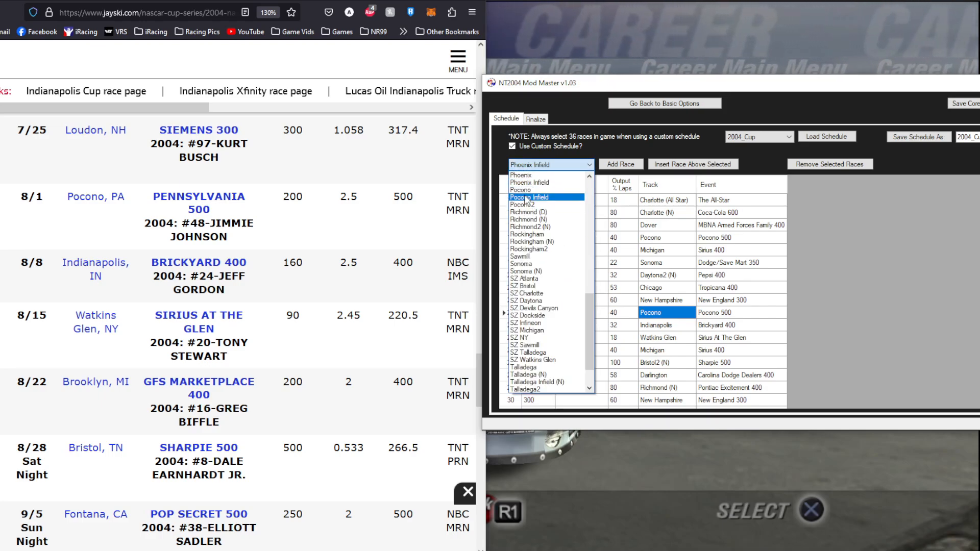
{"action": "left_click", "coordinate": [539, 206]}
{"action": "left_click", "coordinate": [692, 164]}
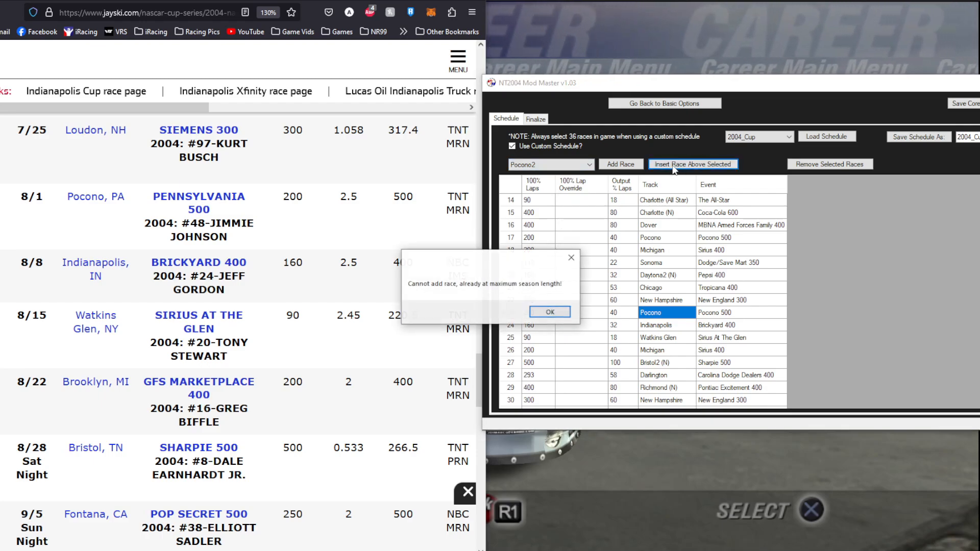
{"action": "left_click", "coordinate": [549, 309]}
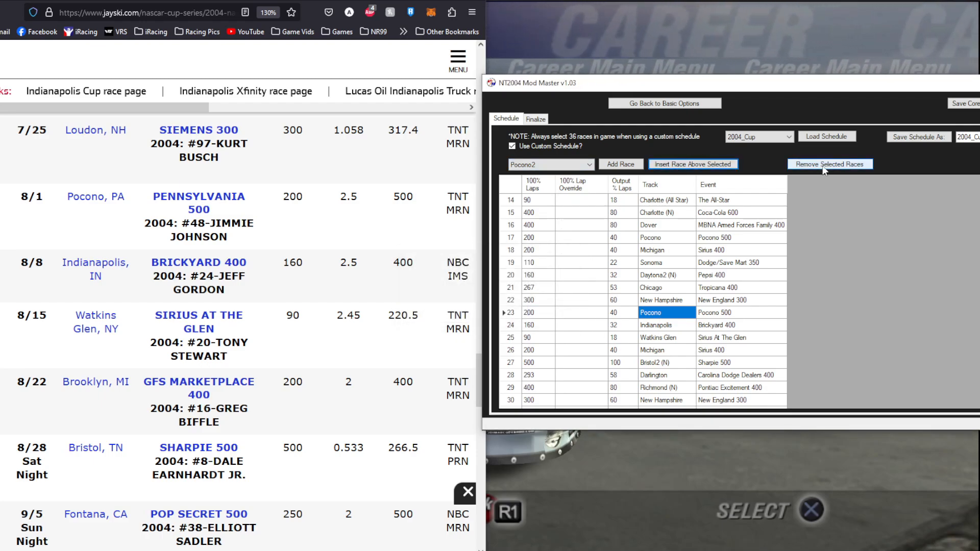
Remove the second Pocono race and insert Pocono2 above the Indianapolis race.
{"action": "left_click", "coordinate": [843, 164]}
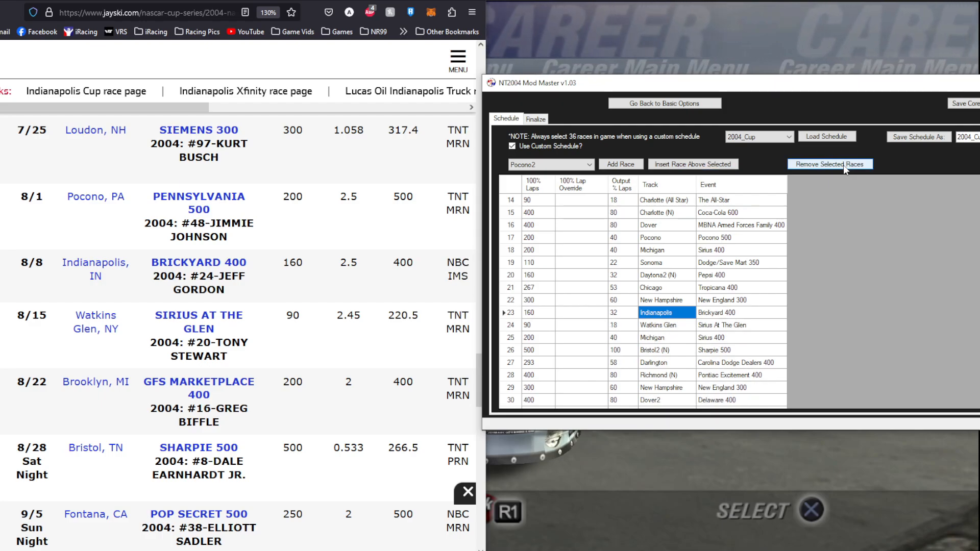
{"action": "left_click", "coordinate": [692, 164]}
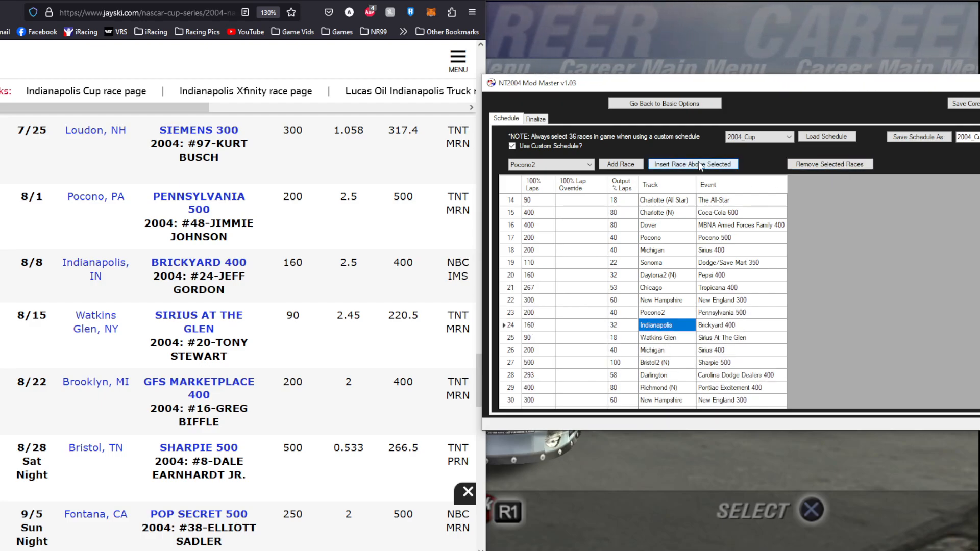
{"action": "left_click", "coordinate": [682, 316]}
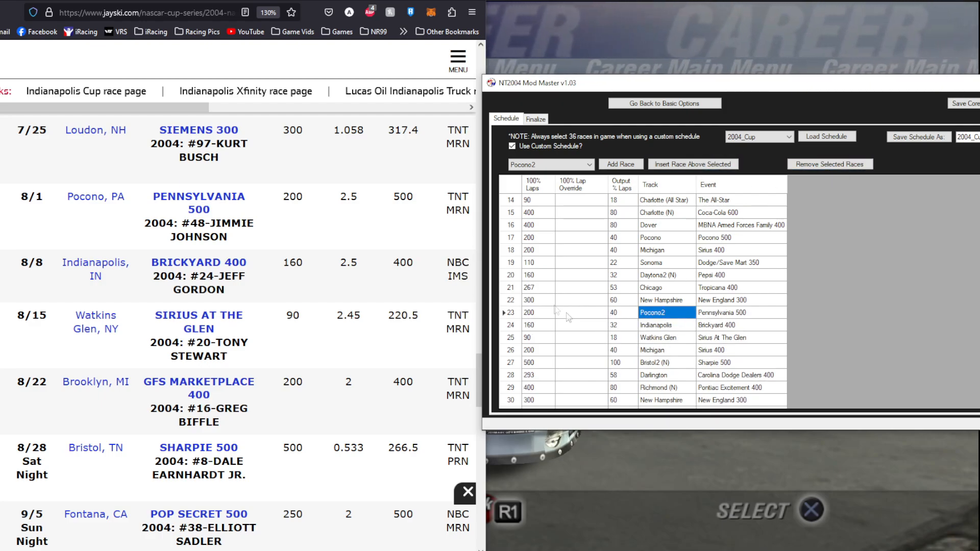
Replace the second Michigan race with Michigan2, inserted above the Bristol2 (N) race.
{"action": "left_click", "coordinate": [672, 352]}
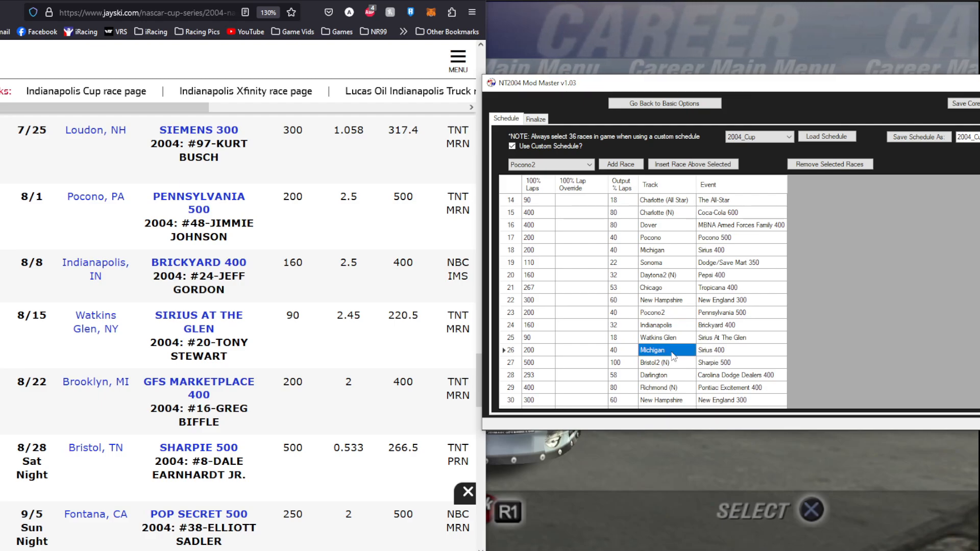
{"action": "left_click", "coordinate": [829, 163]}
{"action": "left_click", "coordinate": [551, 164]}
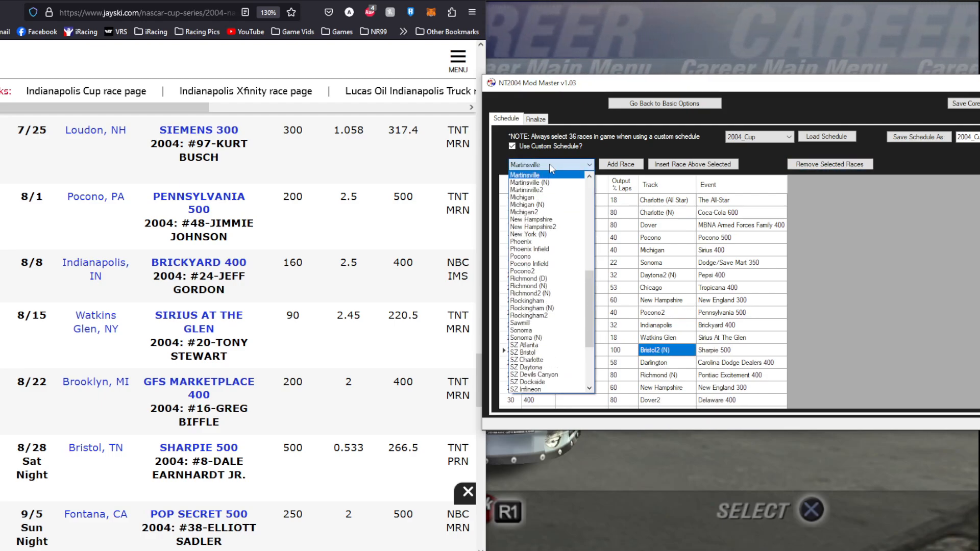
{"action": "left_click", "coordinate": [546, 216]}
{"action": "left_click", "coordinate": [692, 163]}
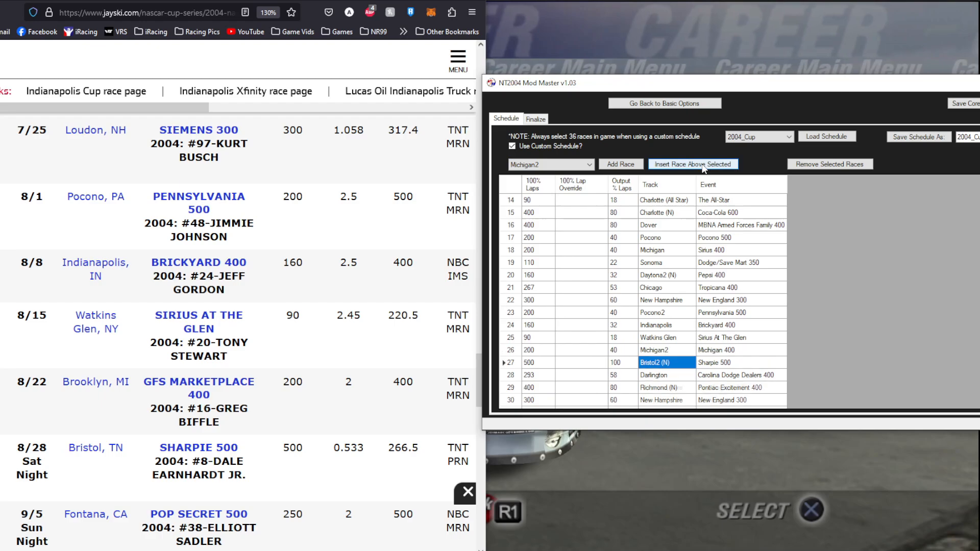
Insert Martinsville2 above the second Atlanta race, following Charlotte2 (N).
{"action": "left_click", "coordinate": [573, 164]}
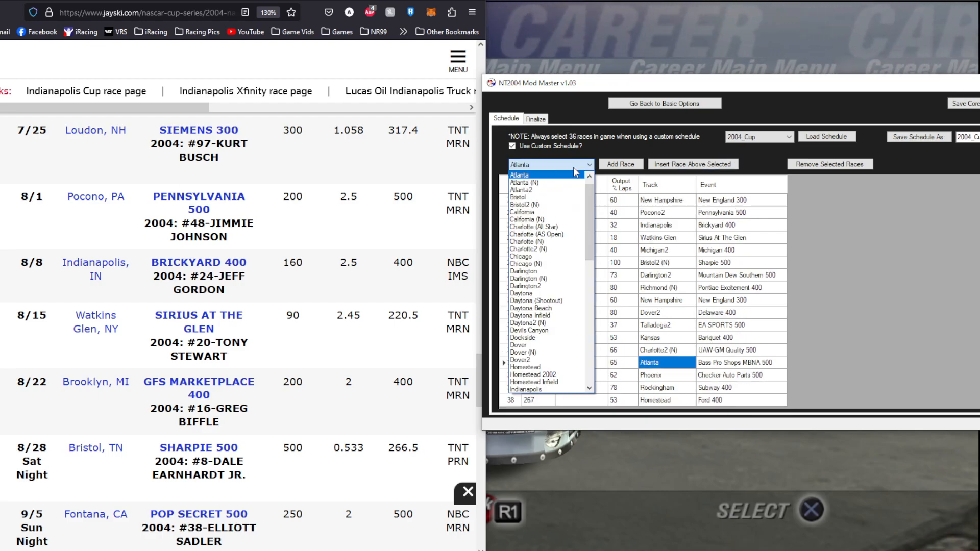
{"action": "key", "text": "m"}
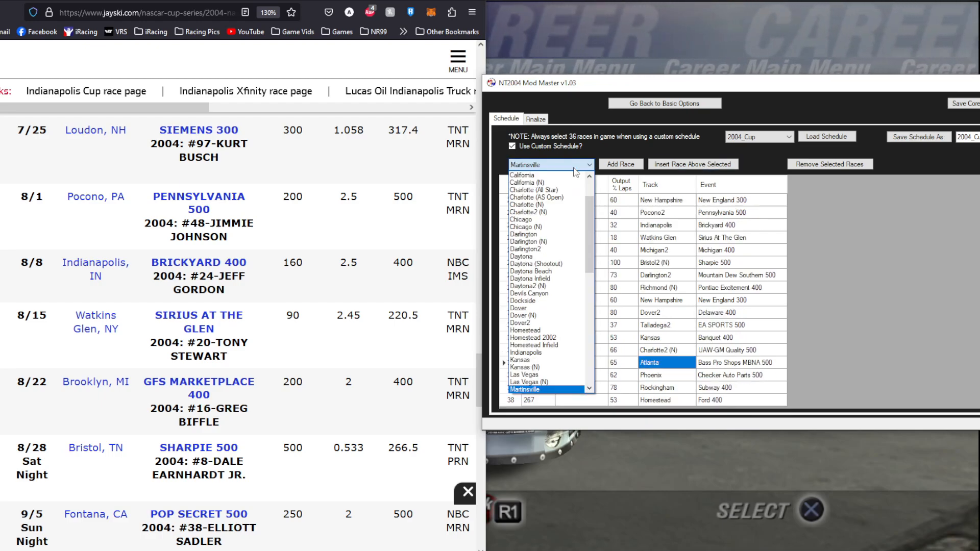
{"action": "scroll", "coordinate": [556, 390], "scroll_direction": "down", "scroll_amount": 1}
{"action": "left_click", "coordinate": [556, 390]}
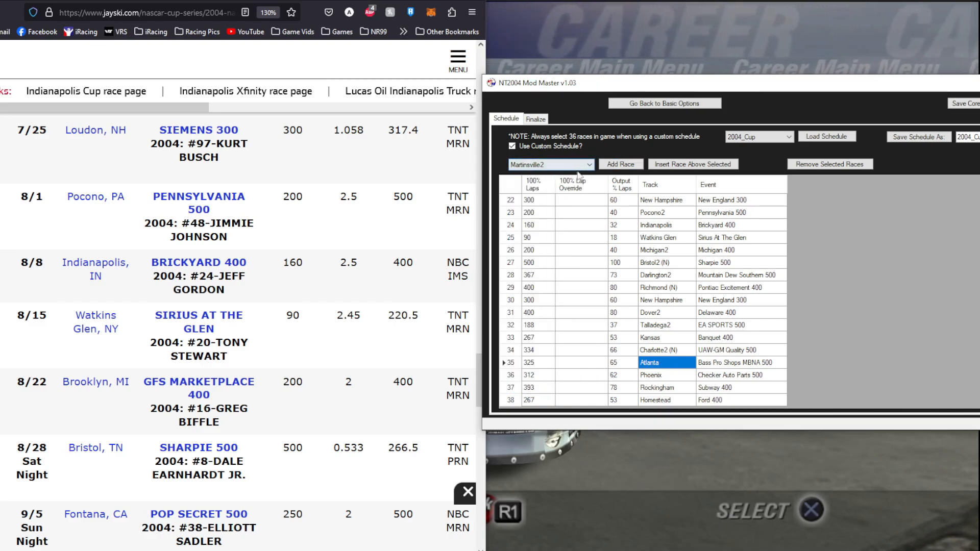
{"action": "left_click", "coordinate": [692, 164]}
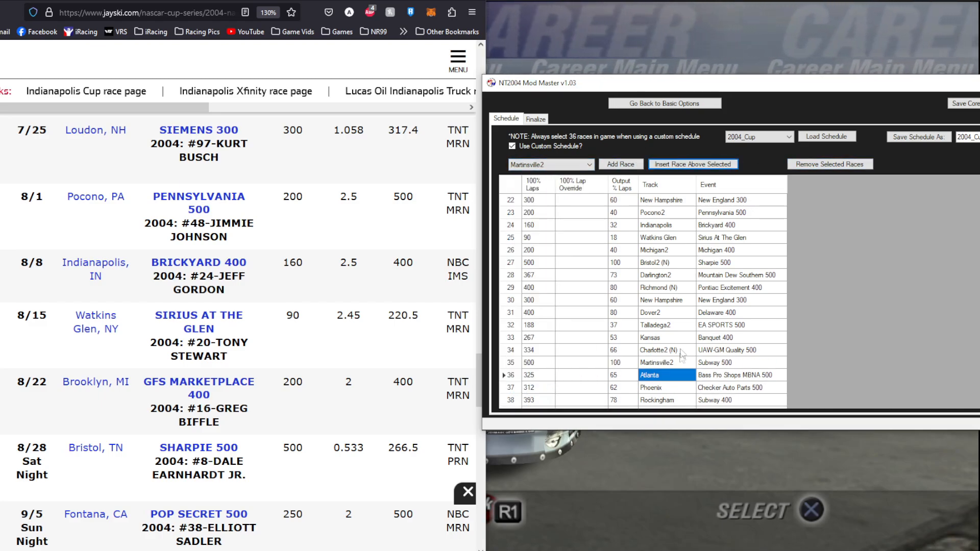
{"action": "scroll", "coordinate": [676, 343], "scroll_direction": "down", "scroll_amount": 1}
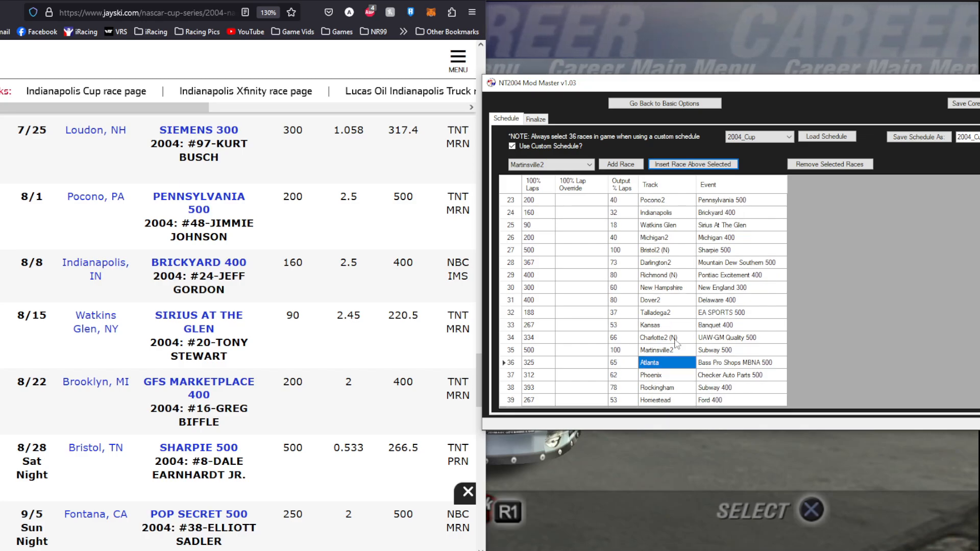
Remove the second Atlanta race from the schedule and open the track choices for its replacement.
{"action": "left_click", "coordinate": [836, 164]}
{"action": "left_click", "coordinate": [554, 165]}
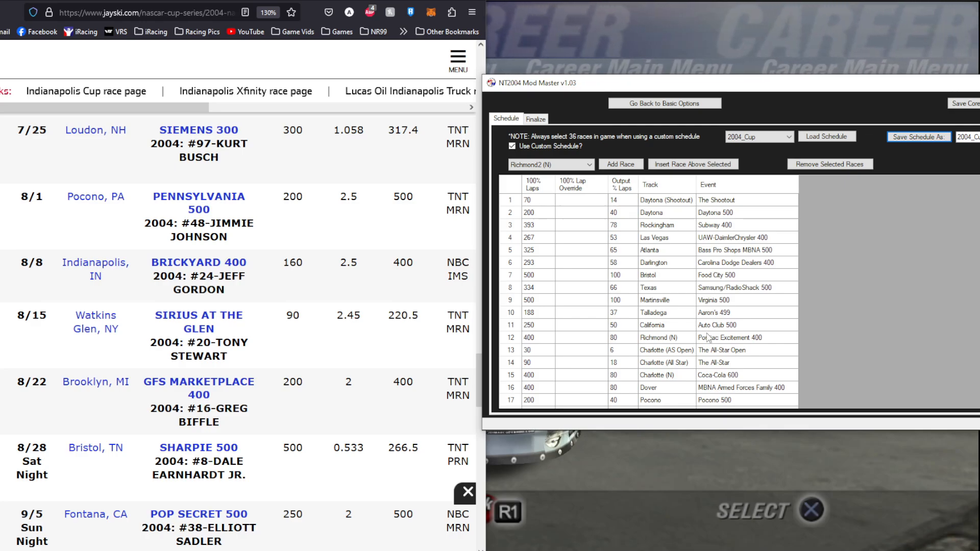
Examine the exhibition races in the schedule: the Charlotte All-Star Open, the Charlotte All-Star and the Daytona Shootout.
{"action": "left_click", "coordinate": [656, 360]}
{"action": "scroll", "coordinate": [656, 355], "scroll_direction": "down", "scroll_amount": 1}
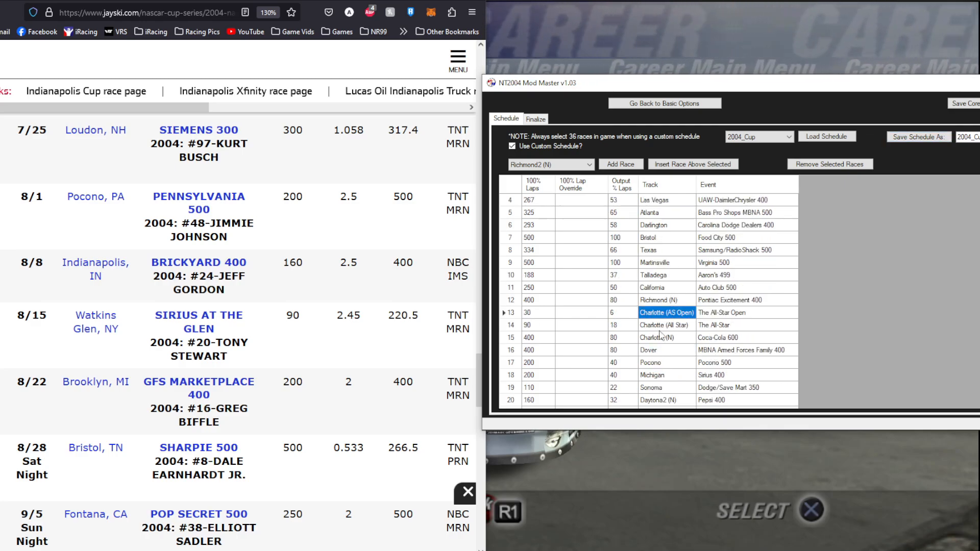
{"action": "left_click", "coordinate": [670, 313]}
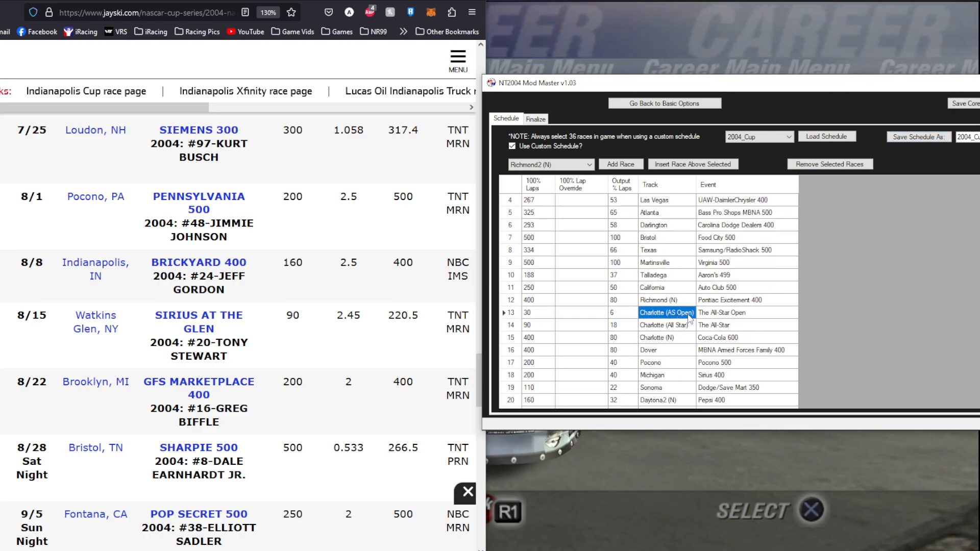
{"action": "left_click", "coordinate": [686, 326]}
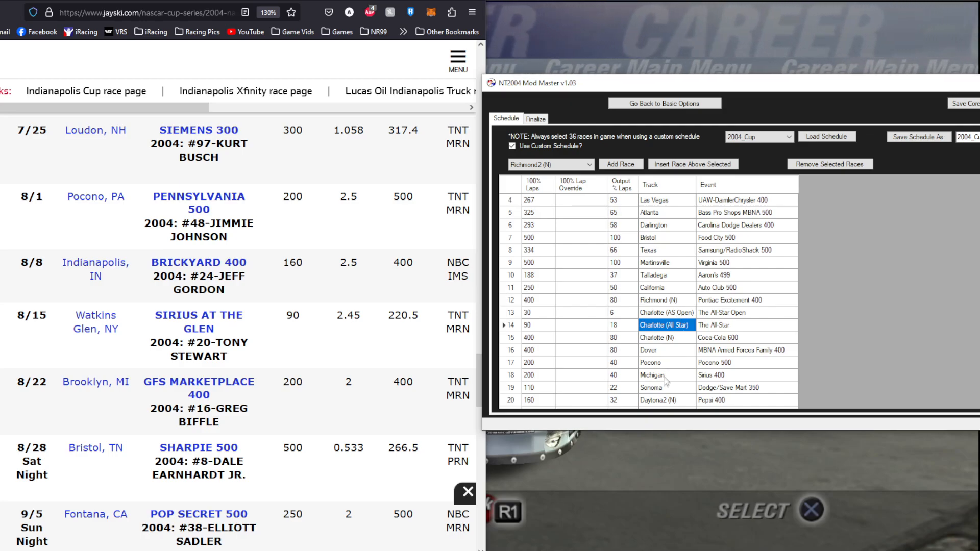
{"action": "left_click", "coordinate": [660, 314]}
{"action": "left_click", "coordinate": [652, 377]}
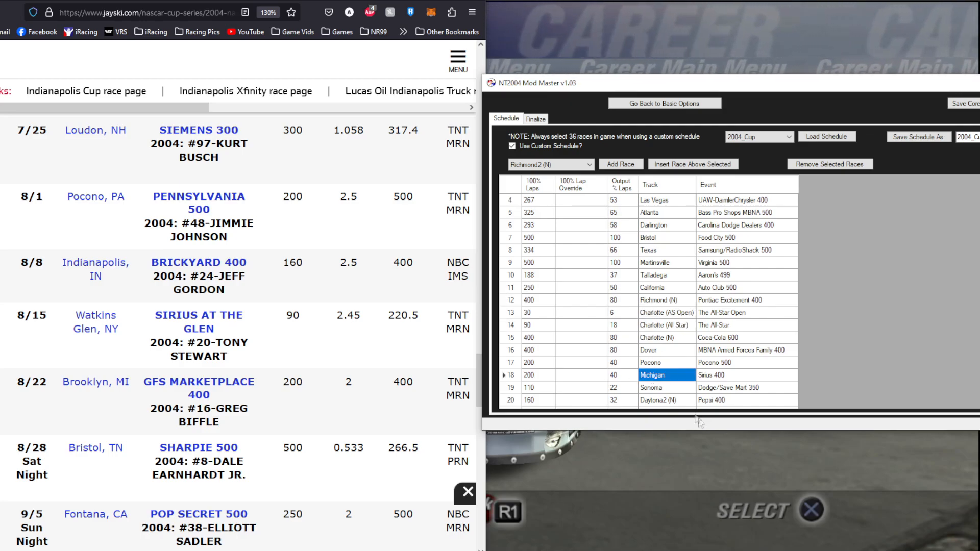
{"action": "left_click", "coordinate": [673, 326]}
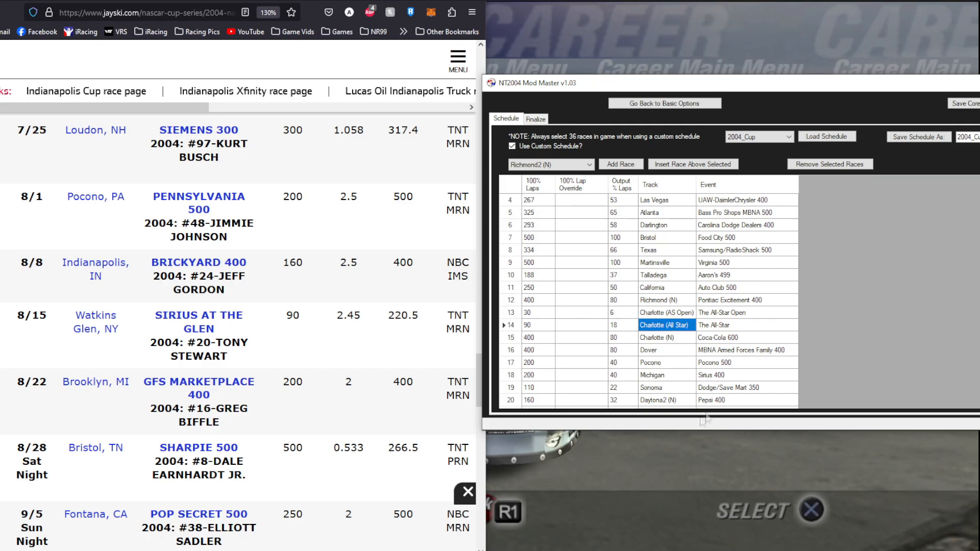
{"action": "left_click", "coordinate": [665, 314]}
{"action": "scroll", "coordinate": [666, 313], "scroll_direction": "up", "scroll_amount": 1}
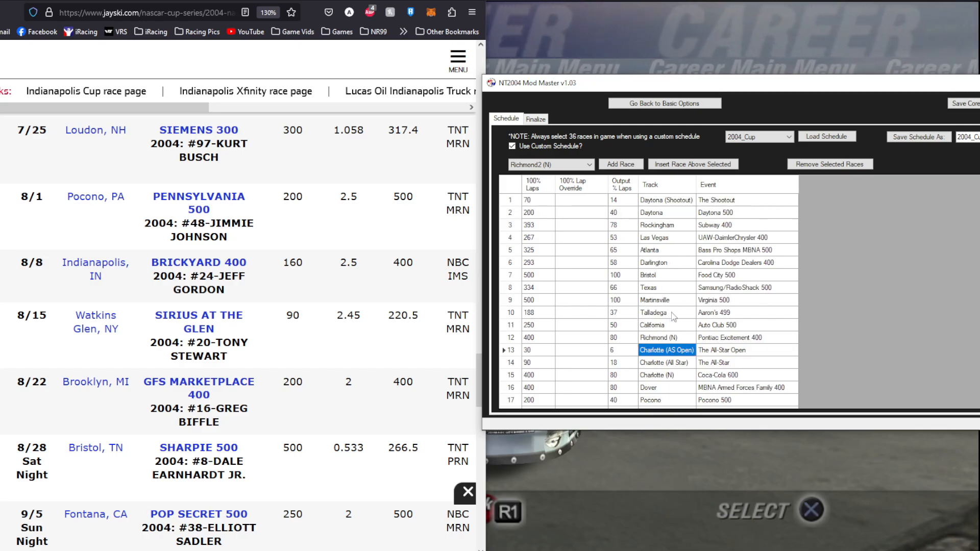
{"action": "left_click", "coordinate": [669, 203]}
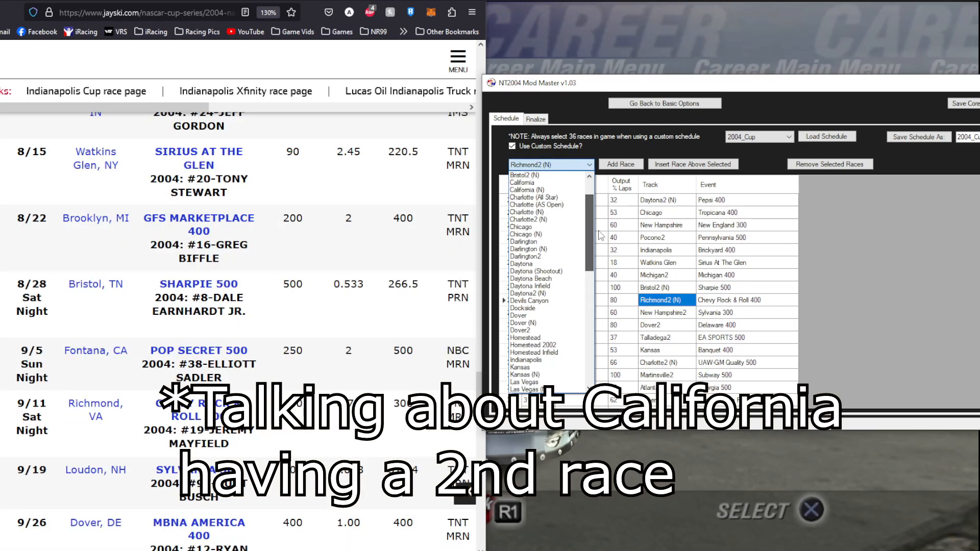
Insert California (N) as the second California race above Richmond2 (N) and save the schedule.
{"action": "left_click", "coordinate": [561, 164]}
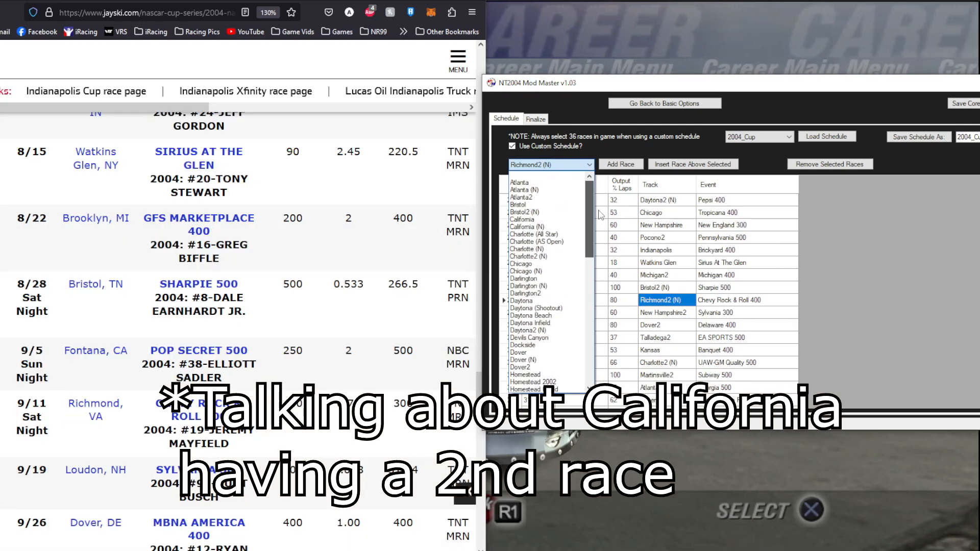
{"action": "left_click", "coordinate": [546, 221]}
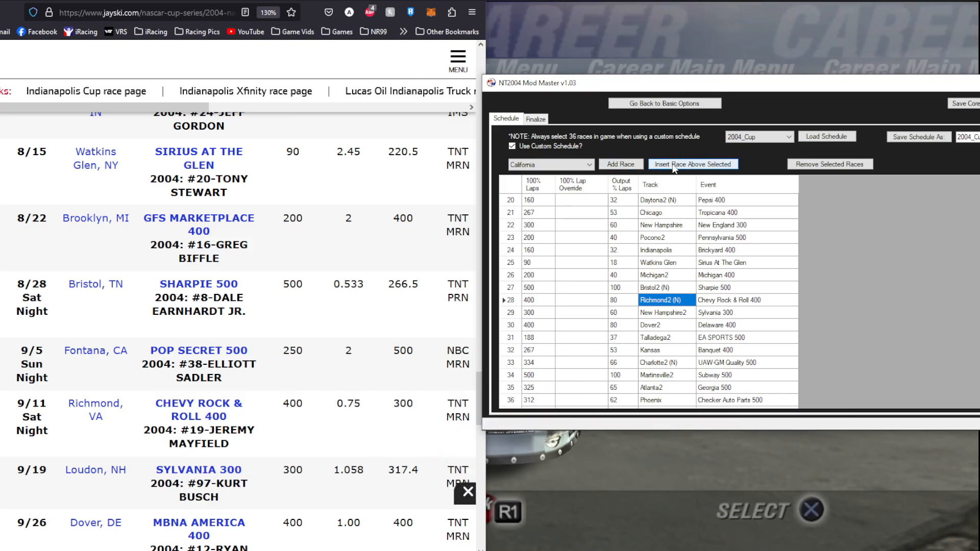
{"action": "left_click", "coordinate": [577, 166]}
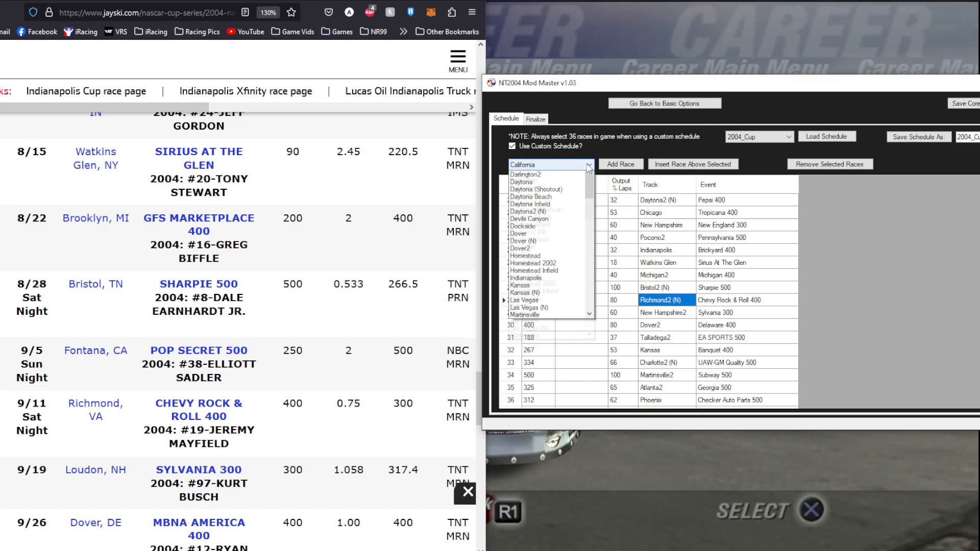
{"action": "left_click", "coordinate": [566, 183]}
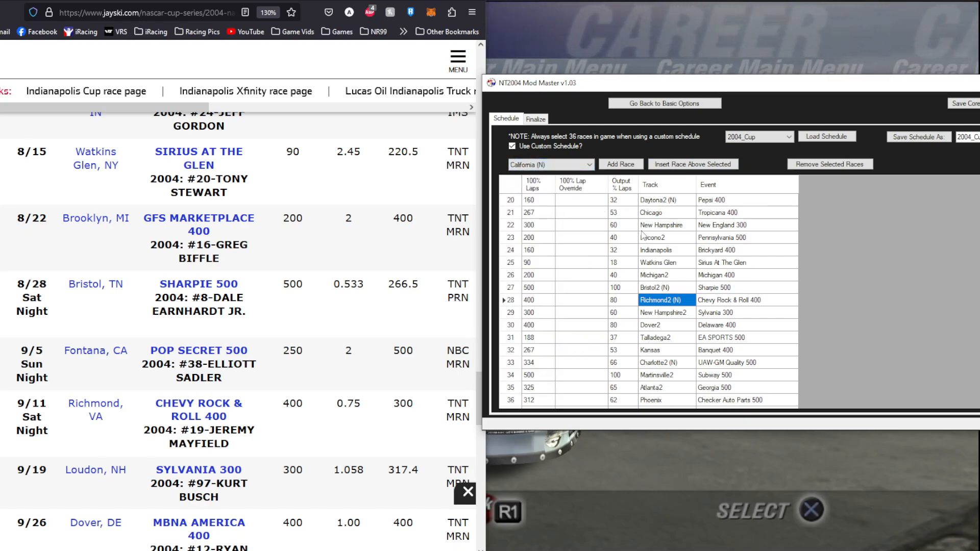
{"action": "left_click", "coordinate": [693, 167]}
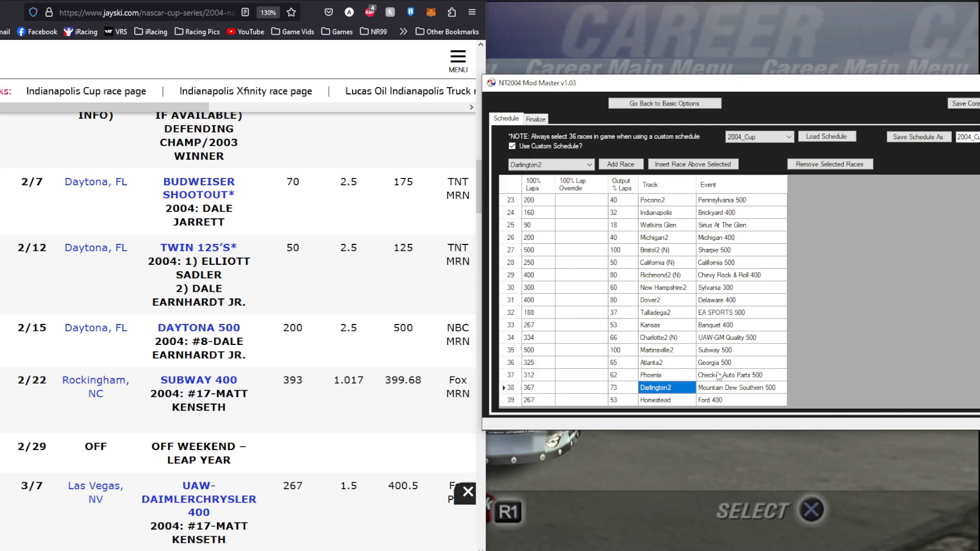
{"action": "left_click", "coordinate": [931, 142]}
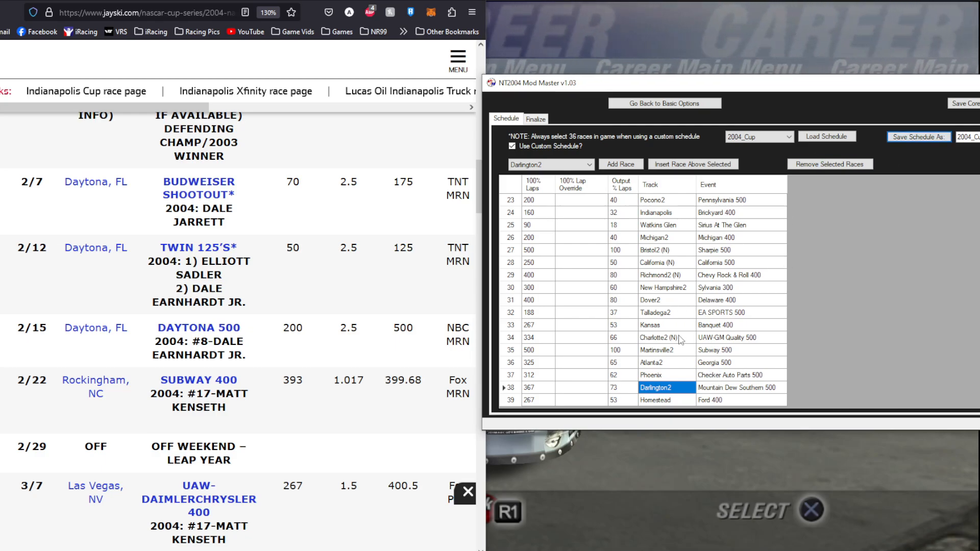
Compare the California races with the online 2004 season schedule and examine the output laps for the Daytona Shootout and Bristol.
{"action": "left_click", "coordinate": [670, 266]}
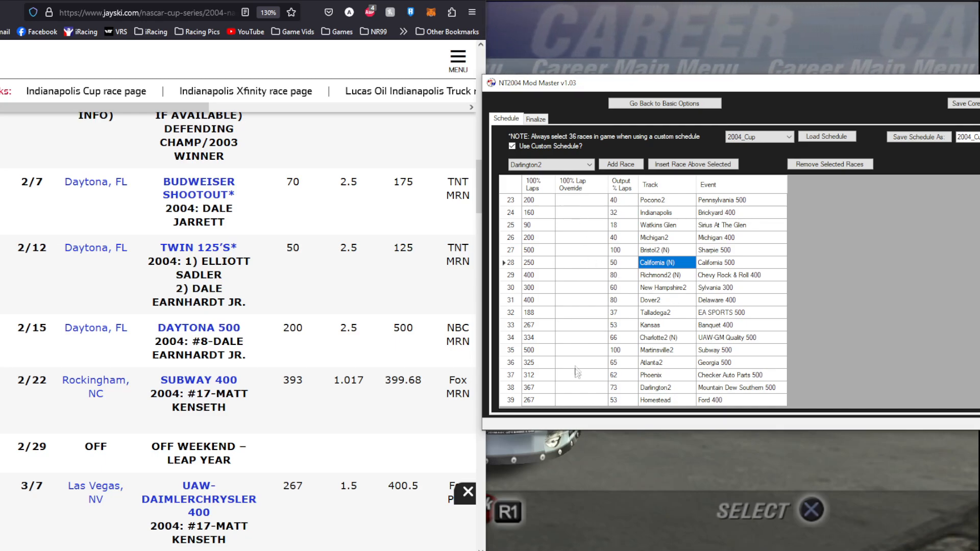
{"action": "scroll", "coordinate": [319, 364], "scroll_direction": "down", "scroll_amount": 20}
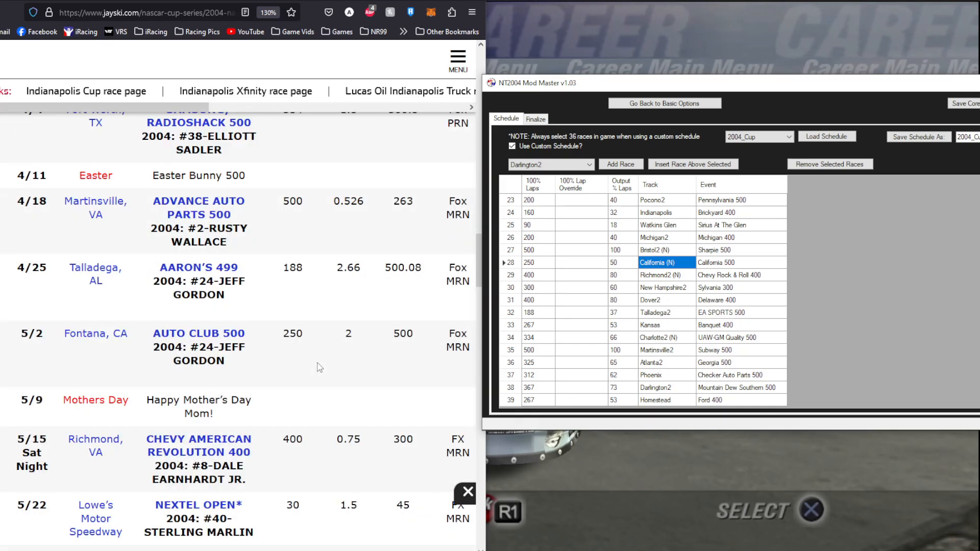
{"action": "scroll", "coordinate": [320, 368], "scroll_direction": "down", "scroll_amount": 10}
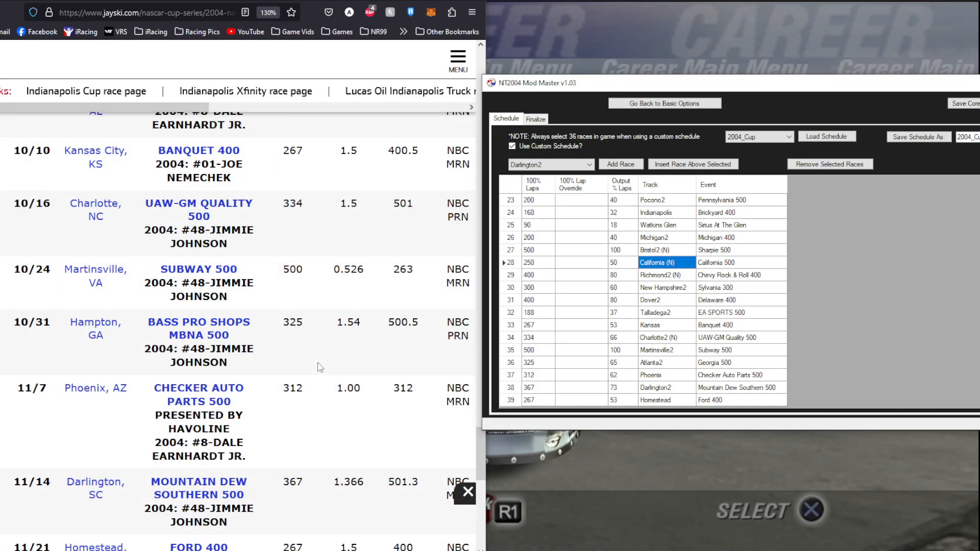
{"action": "scroll", "coordinate": [320, 367], "scroll_direction": "up", "scroll_amount": 4}
{"action": "scroll", "coordinate": [320, 368], "scroll_direction": "up", "scroll_amount": 15}
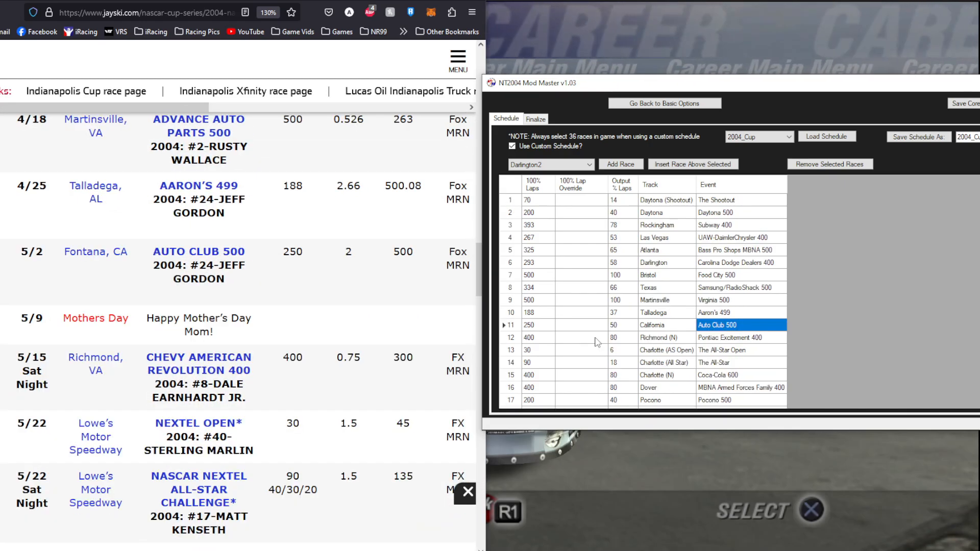
{"action": "left_click", "coordinate": [582, 205]}
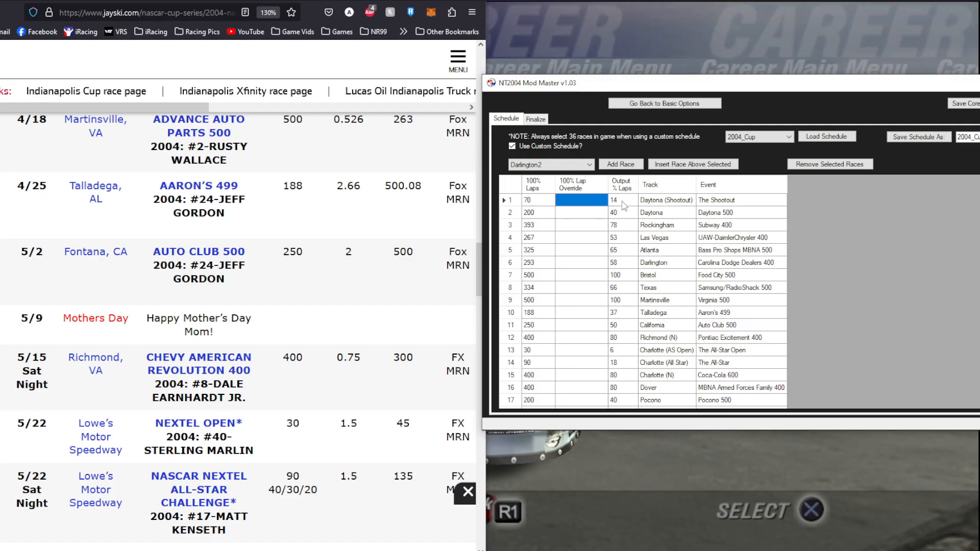
{"action": "mouse_move", "coordinate": [624, 203]}
{"action": "left_mouse_down"}
{"action": "mouse_move", "coordinate": [624, 362]}
{"action": "mouse_move", "coordinate": [627, 203]}
{"action": "left_mouse_up"}
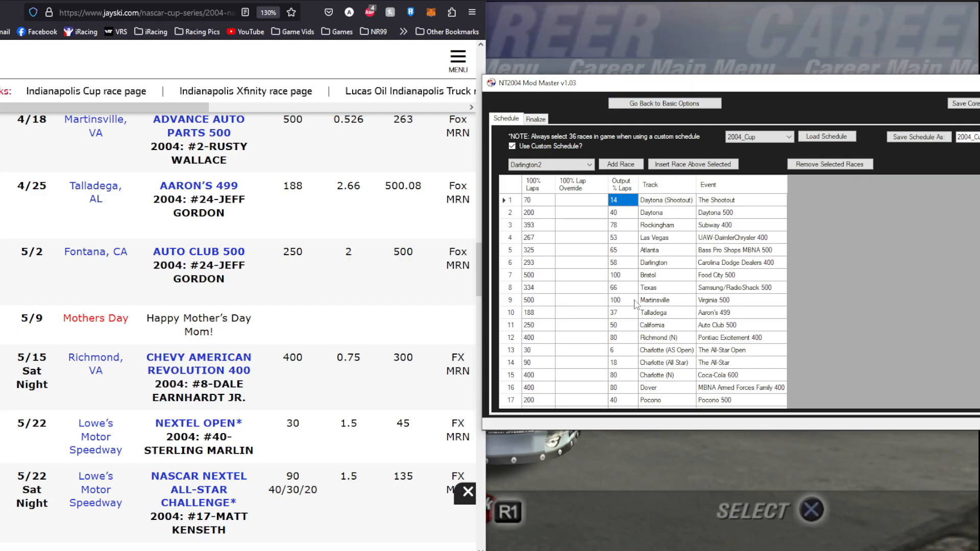
{"action": "left_click", "coordinate": [628, 278]}
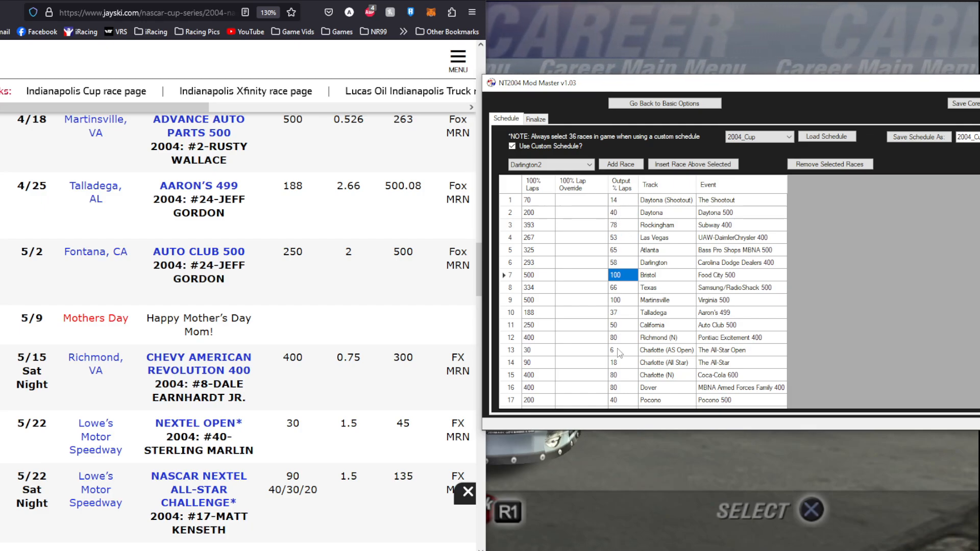
Set the 100% lap override of the Daytona Shootout to 100 and check its output laps.
{"action": "left_click", "coordinate": [578, 203]}
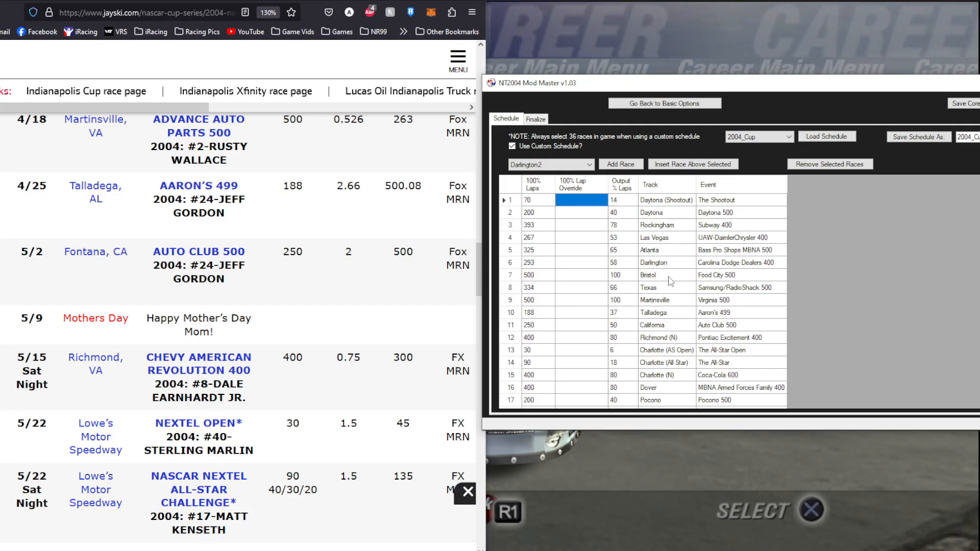
{"action": "left_click", "coordinate": [582, 200]}
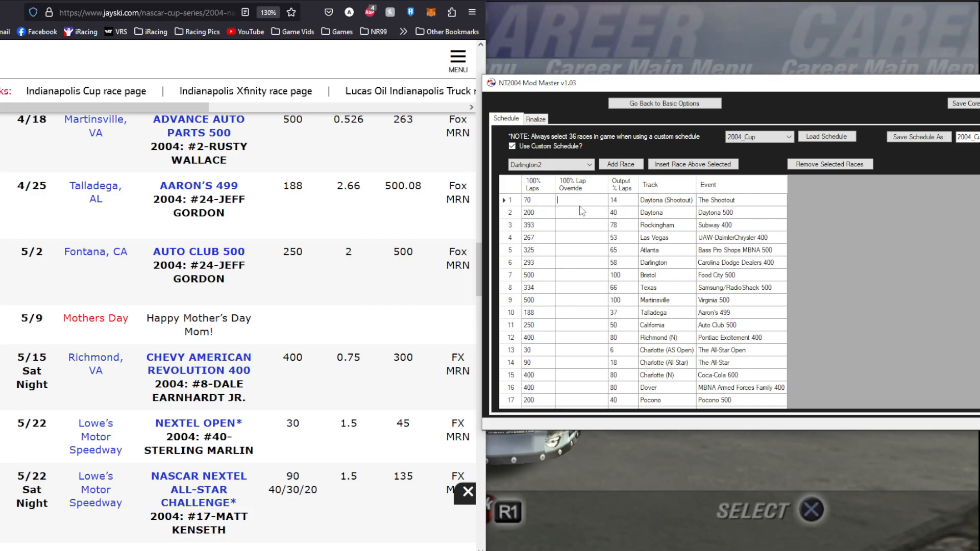
{"action": "type", "text": "100"}
{"action": "key", "text": "Return"}
{"action": "left_click", "coordinate": [619, 201]}
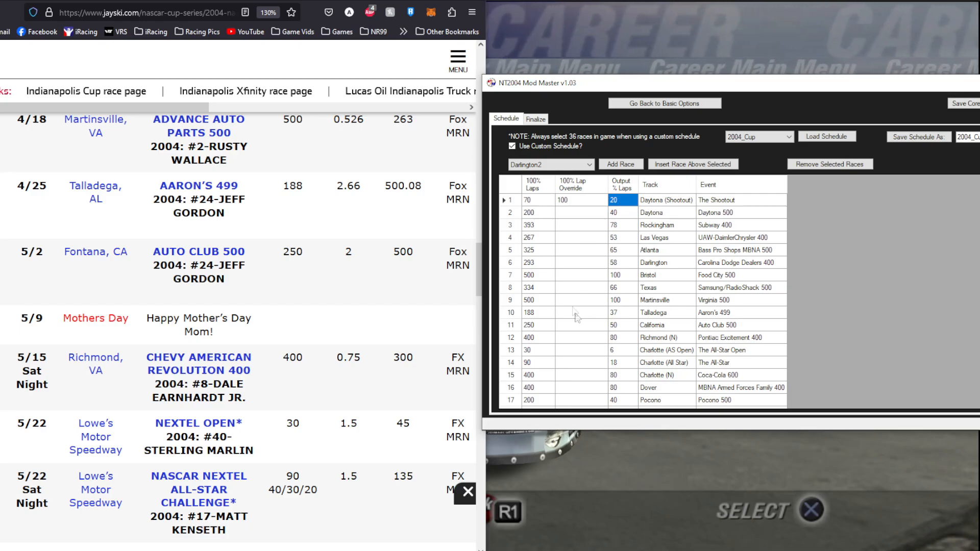
Set the 100% lap override of the Charlotte All-Star Open to 60 and raise it to 100.
{"action": "left_click", "coordinate": [582, 351]}
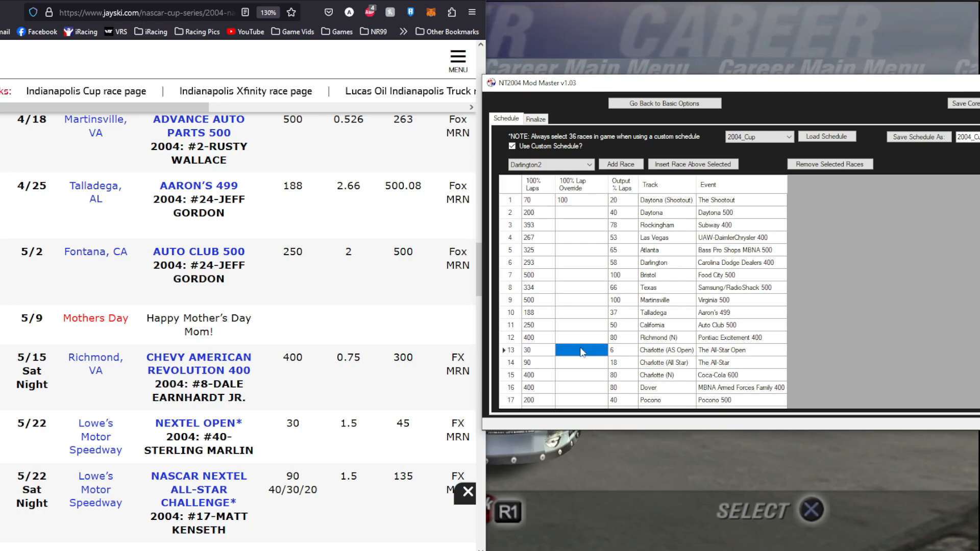
{"action": "type", "text": "60"}
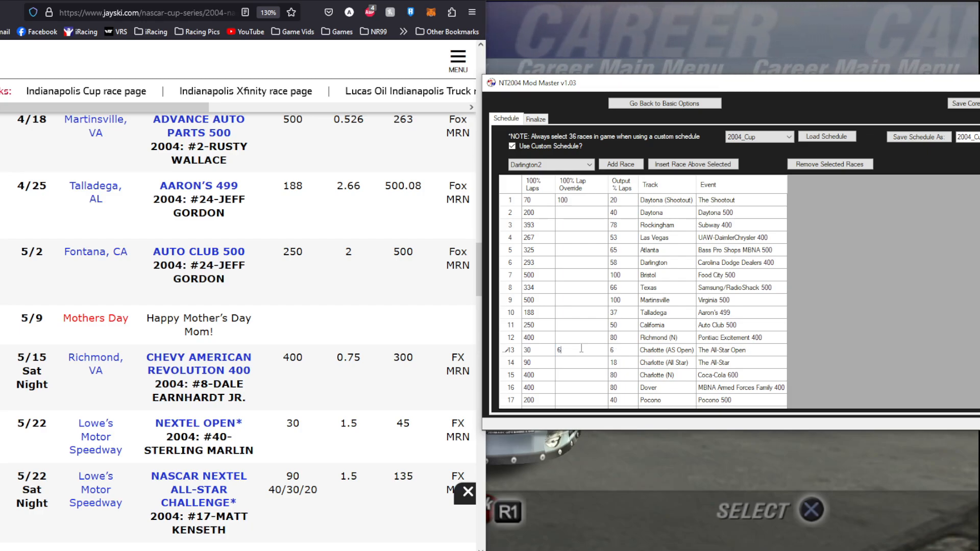
{"action": "key", "text": "Return"}
{"action": "left_click", "coordinate": [582, 351]}
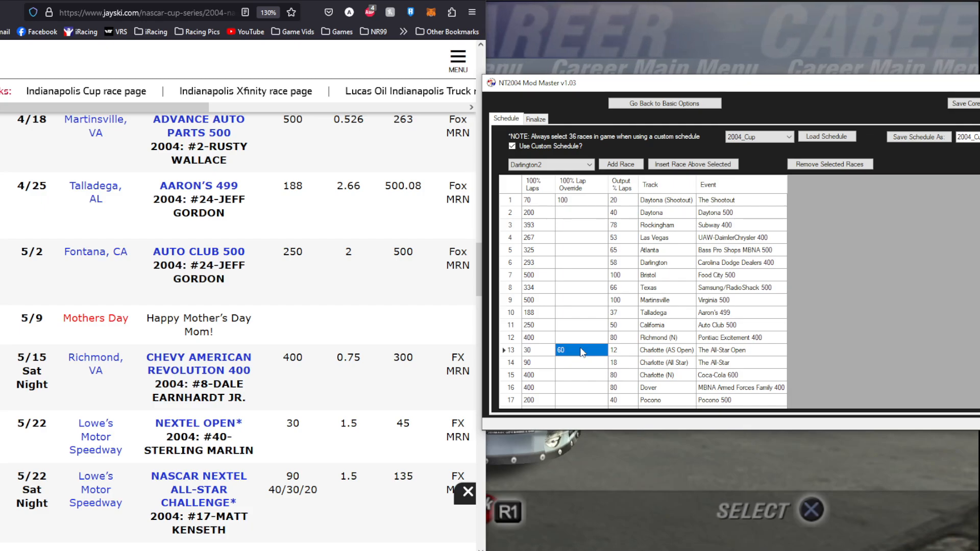
{"action": "type", "text": "100"}
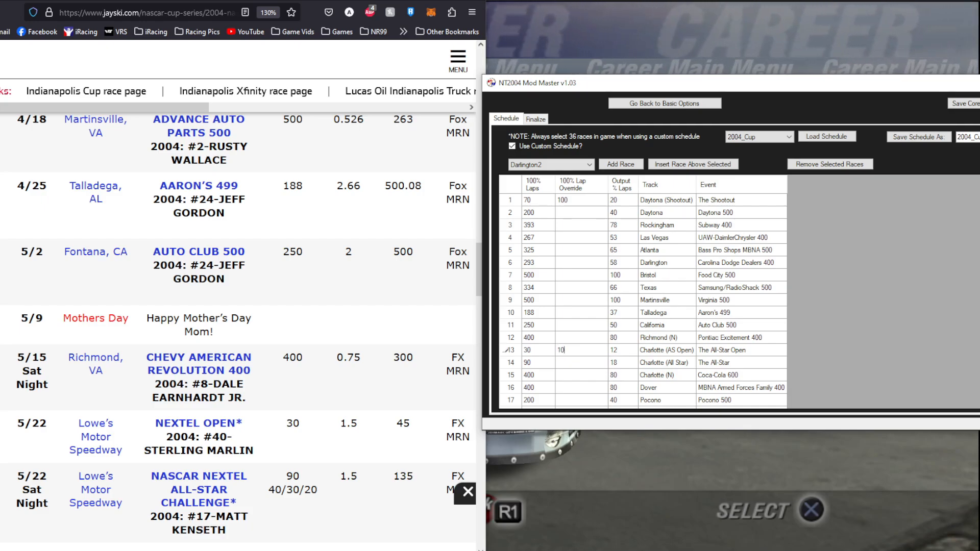
{"action": "key", "text": "Return"}
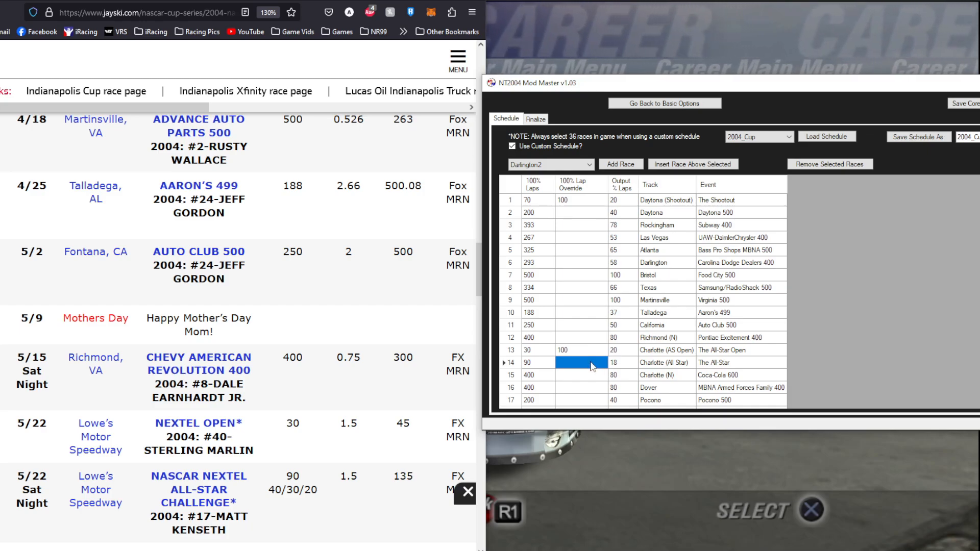
Set the 100% lap override of the Charlotte All-Star race to 160 and check its output laps.
{"action": "left_click", "coordinate": [592, 362]}
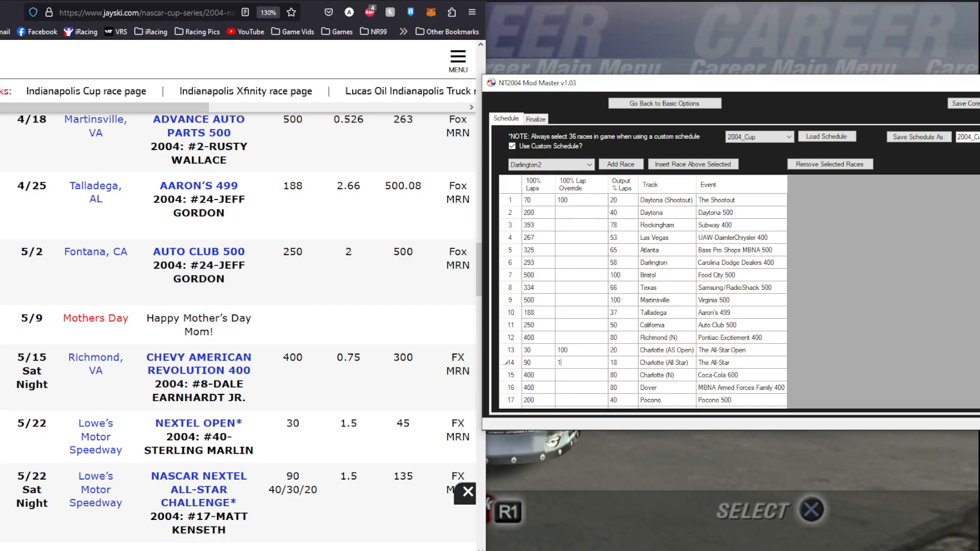
{"action": "type", "text": "160"}
{"action": "key", "text": "Return"}
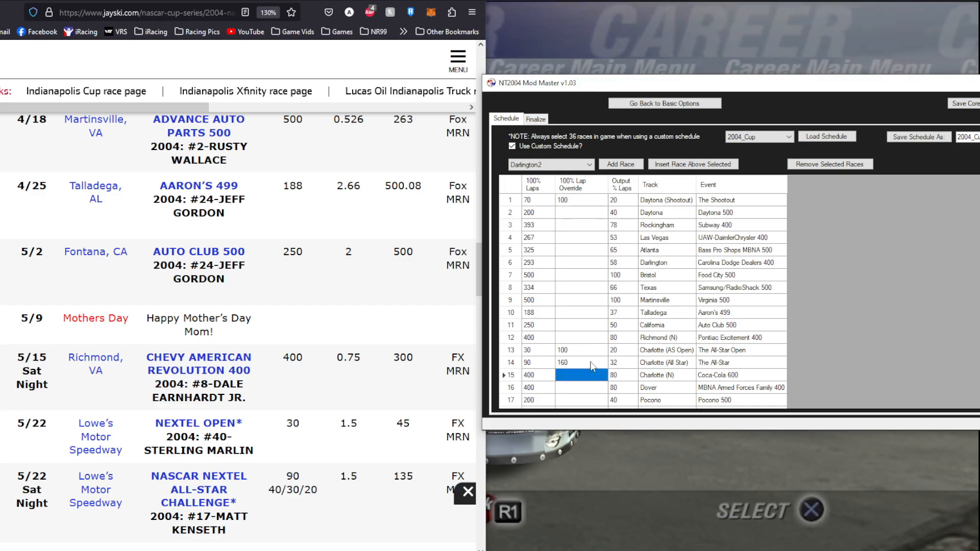
{"action": "left_click", "coordinate": [592, 364]}
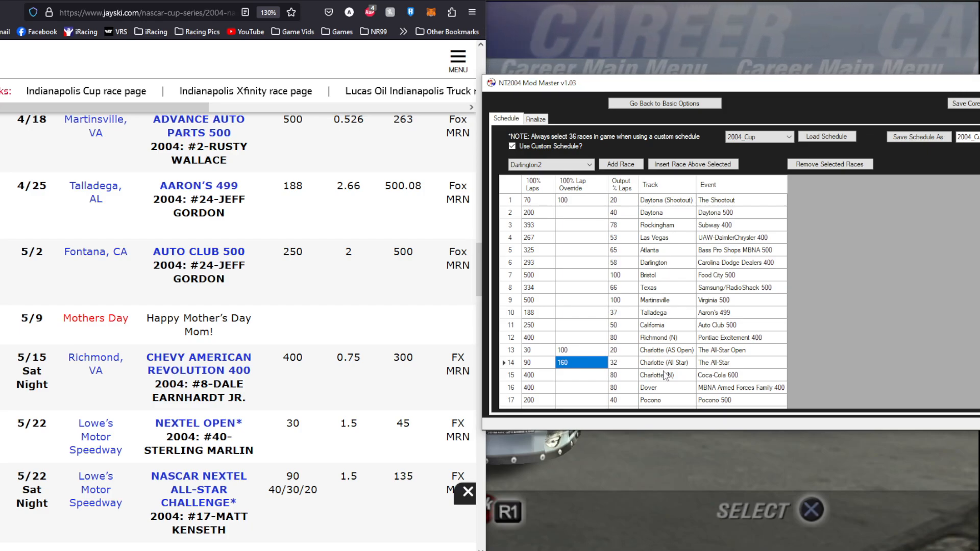
{"action": "left_click", "coordinate": [616, 365]}
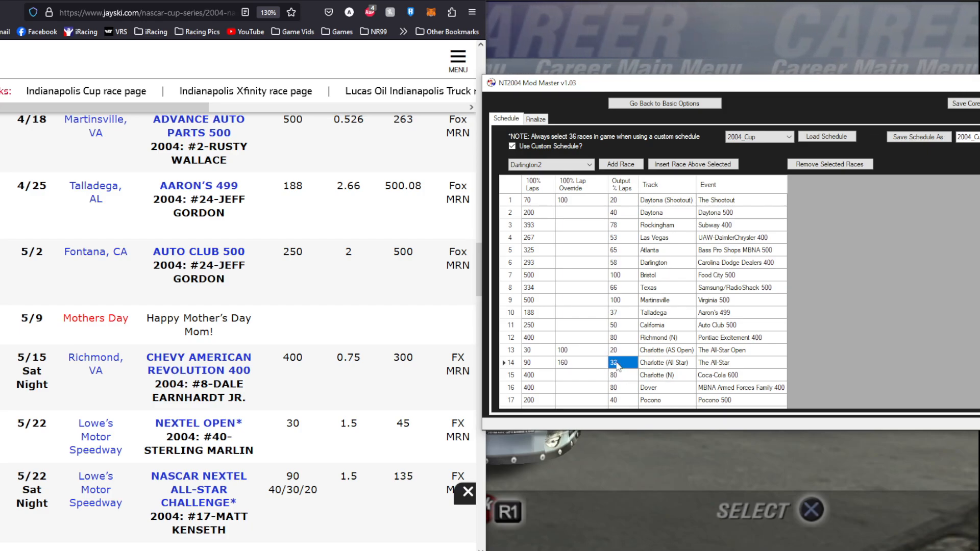
{"action": "left_click", "coordinate": [589, 375]}
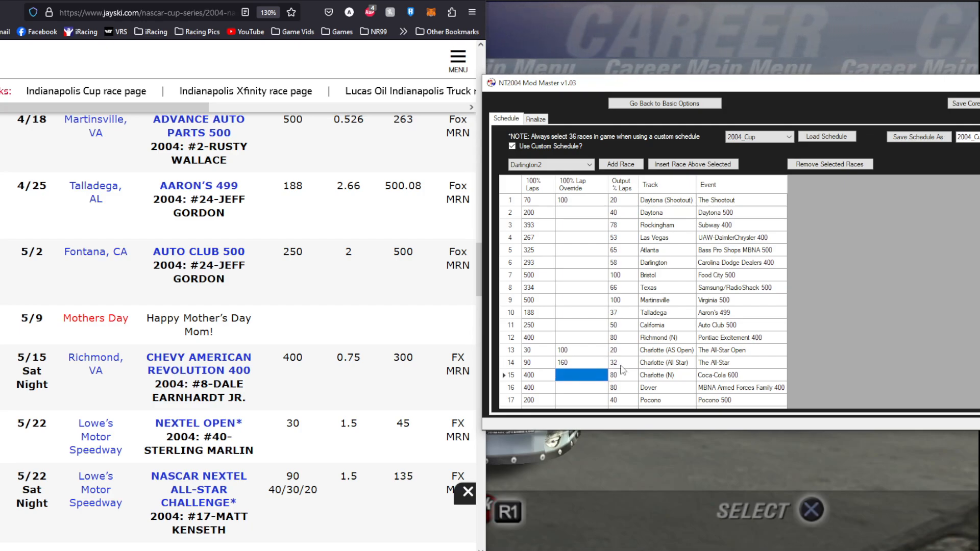
Change the 100% lap override of the Charlotte All-Star race to 150 and check its output laps.
{"action": "left_click", "coordinate": [598, 364]}
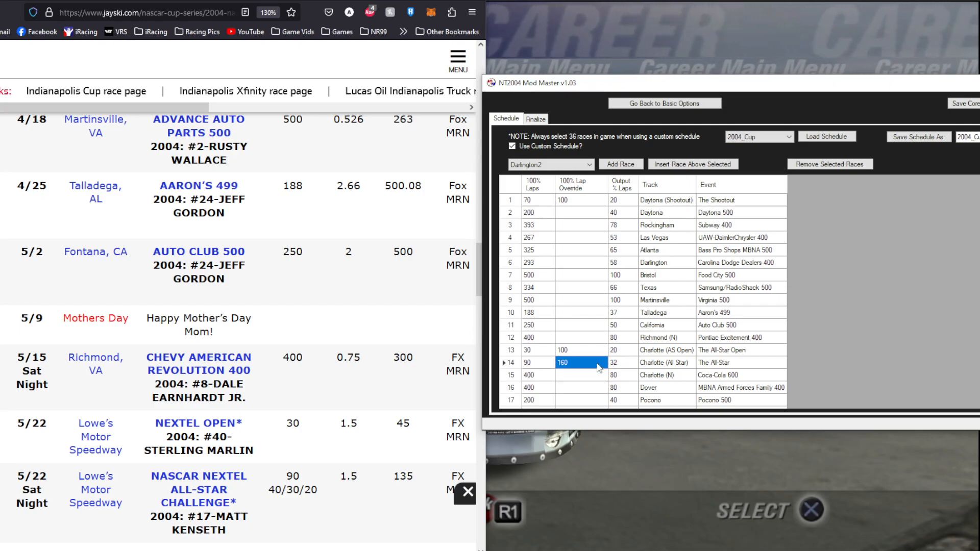
{"action": "type", "text": "150"}
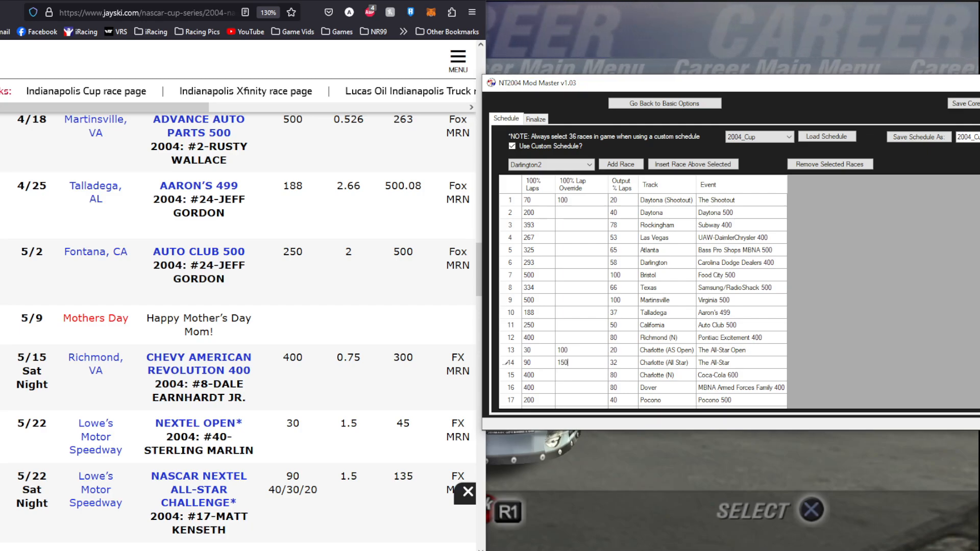
{"action": "key", "text": "Return"}
{"action": "left_click", "coordinate": [612, 363]}
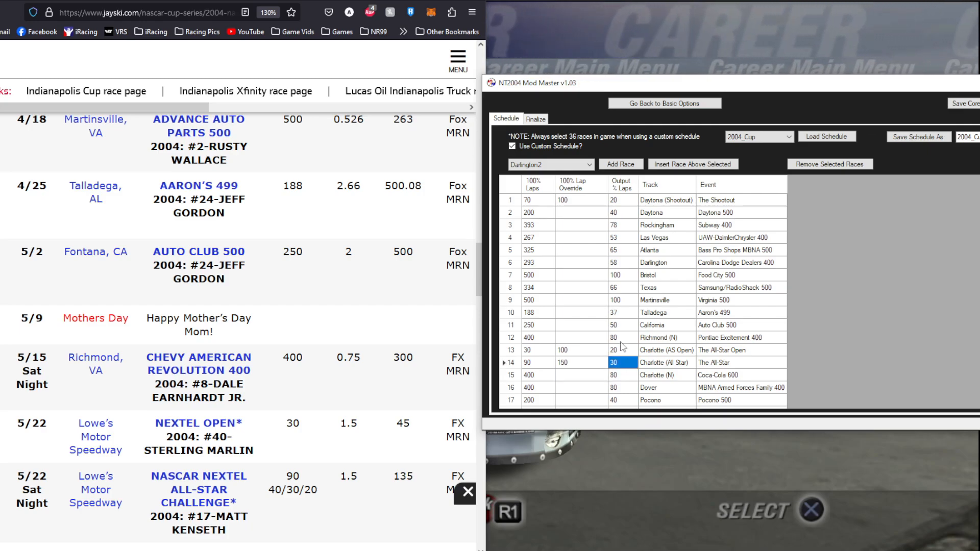
Change the 100% lap override of the Charlotte All-Star Open to 90 and save the schedule.
{"action": "left_click", "coordinate": [580, 351]}
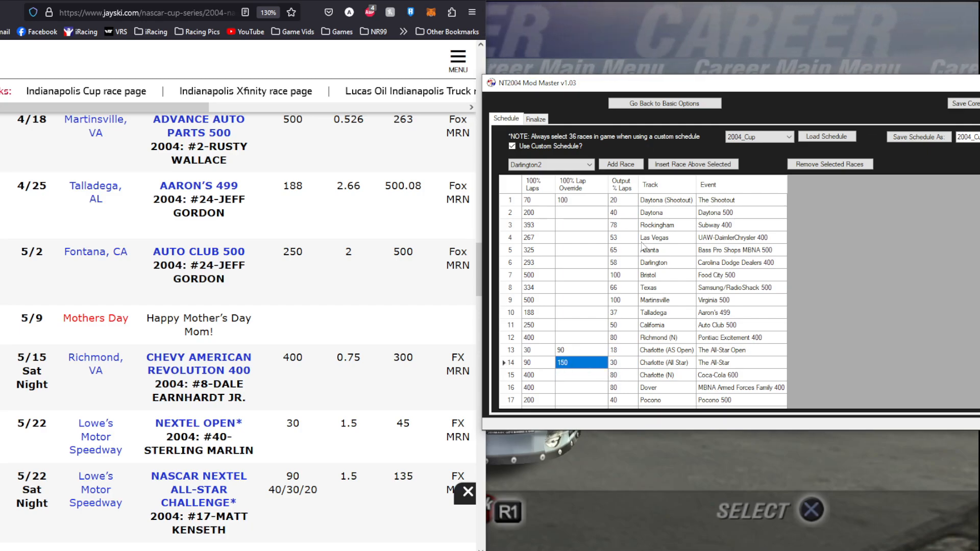
{"action": "type", "text": "90"}
{"action": "key", "text": "Return"}
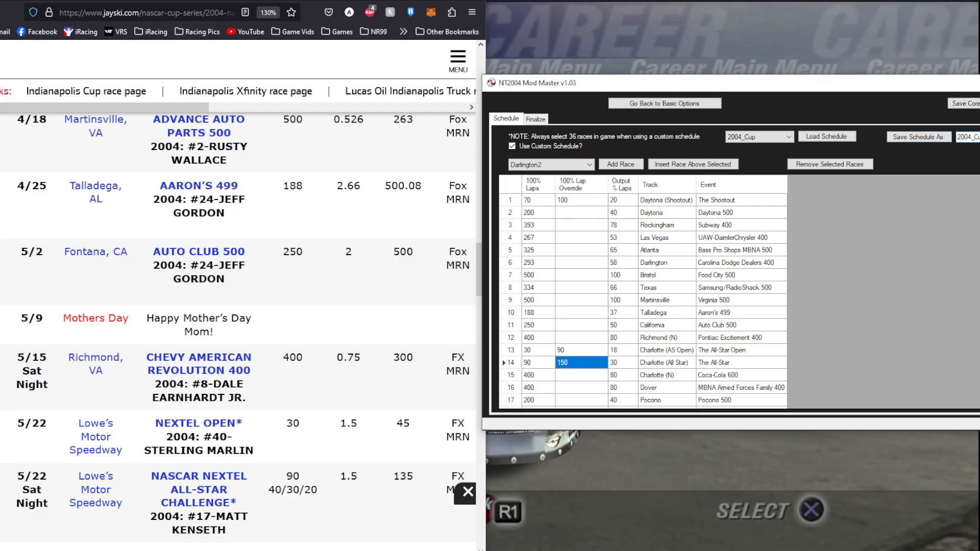
{"action": "left_click", "coordinate": [938, 137]}
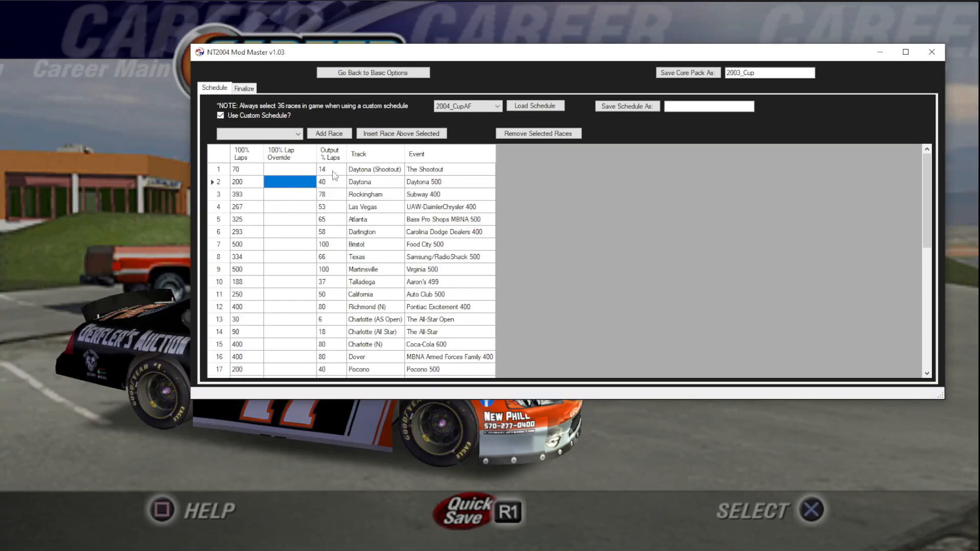
Save the schedule with an empty lap override column as 2004_Cup and load it.
{"action": "left_click_drag", "start_coordinate": [289, 169], "coordinate": [289, 357]}
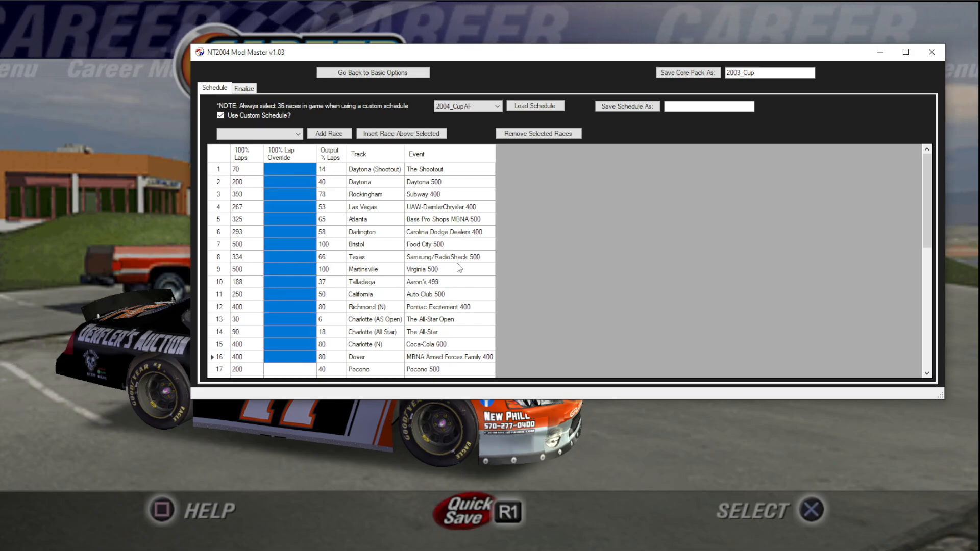
{"action": "left_click", "coordinate": [461, 106]}
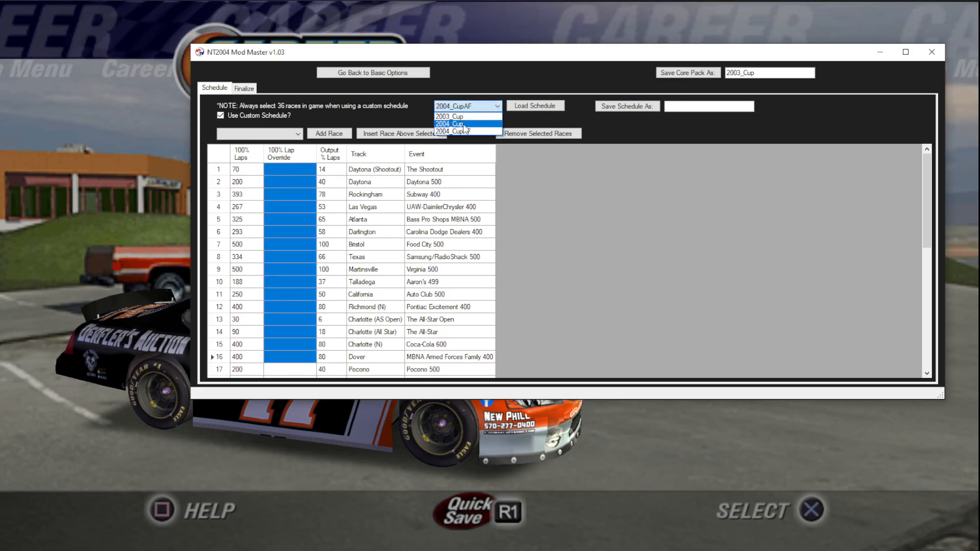
{"action": "left_click", "coordinate": [464, 124]}
{"action": "left_click", "coordinate": [707, 110]}
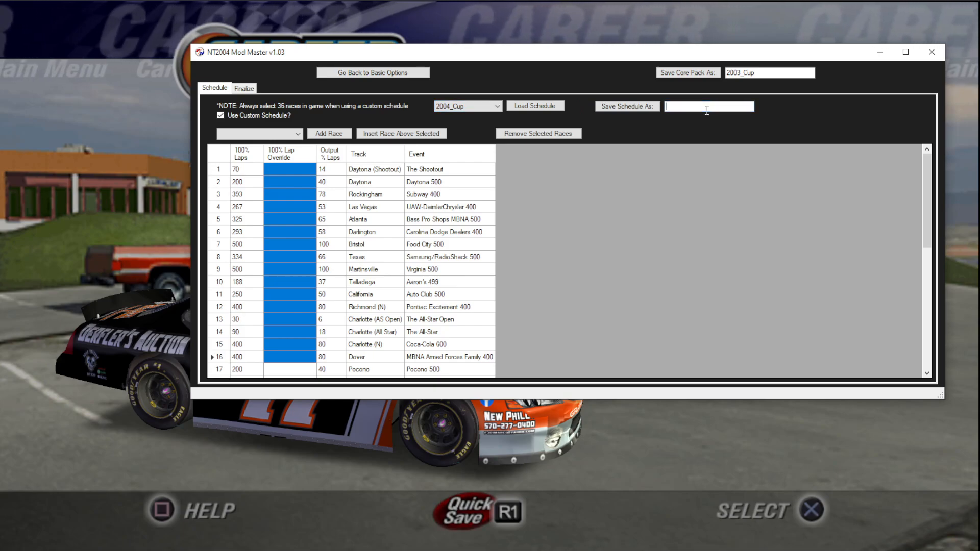
{"action": "type", "text": "2004_Cup"}
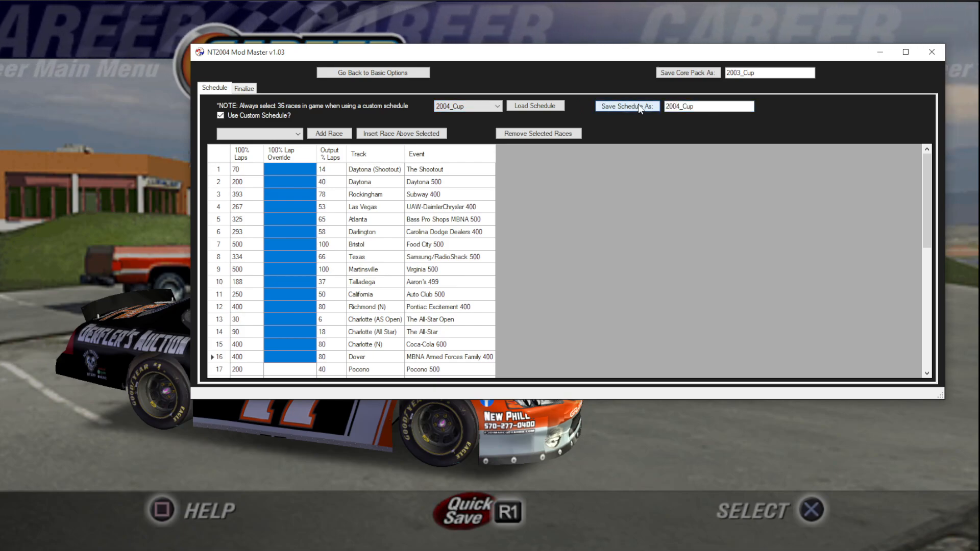
{"action": "left_click", "coordinate": [531, 105]}
Load the 2004_CupAF schedule to review its lap overrides.
{"action": "left_click", "coordinate": [477, 107]}
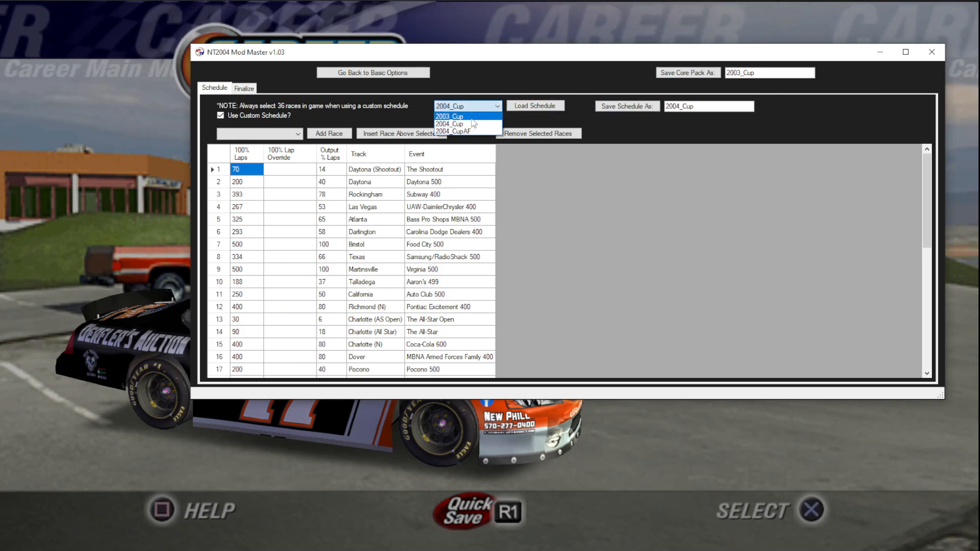
{"action": "left_click", "coordinate": [464, 113]}
{"action": "left_click", "coordinate": [479, 107]}
{"action": "left_click", "coordinate": [471, 134]}
{"action": "left_click", "coordinate": [517, 107]}
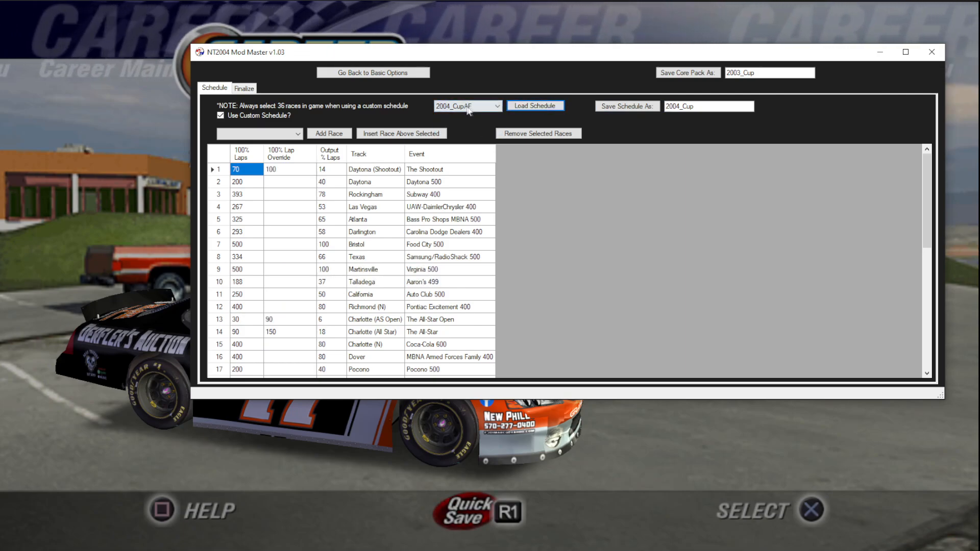
Load the 2003_Cup schedule to review its race order.
{"action": "left_click", "coordinate": [472, 108]}
{"action": "left_click", "coordinate": [465, 119]}
{"action": "left_click", "coordinate": [526, 106]}
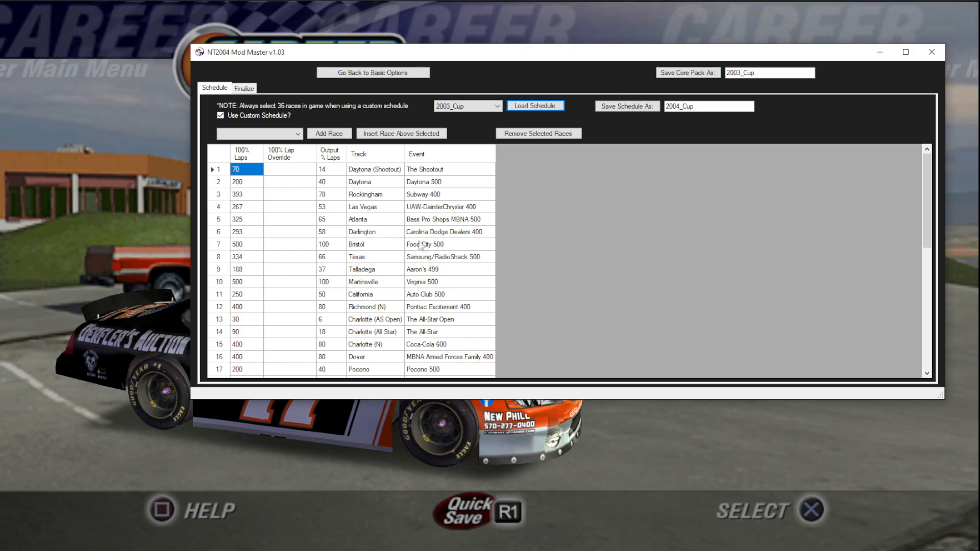
Add the Tiburon (N) and Sawmill races as the first two events of a new custom schedule.
{"action": "left_click", "coordinate": [289, 136]}
{"action": "left_click_drag", "start_coordinate": [297, 168], "coordinate": [296, 337]}
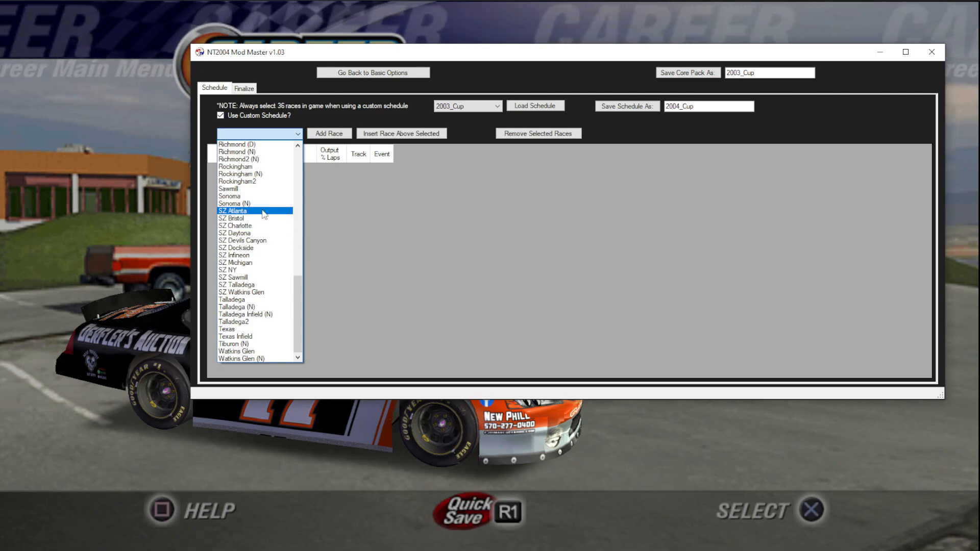
{"action": "left_click", "coordinate": [258, 344]}
{"action": "left_click", "coordinate": [329, 133]}
{"action": "left_click", "coordinate": [271, 135]}
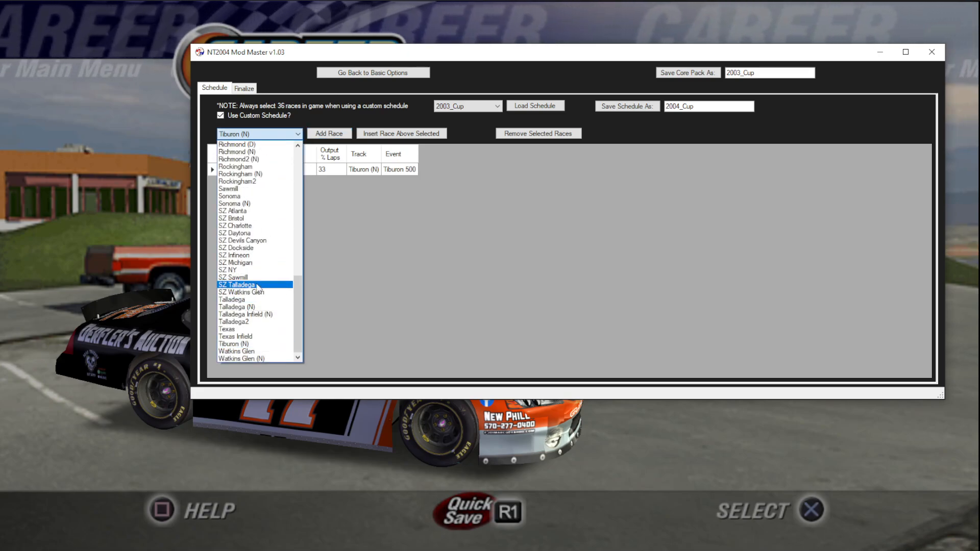
{"action": "left_click", "coordinate": [250, 189]}
{"action": "left_click", "coordinate": [330, 133]}
Add the New York (N) and Richmond (D) races to the end of the custom schedule.
{"action": "left_click", "coordinate": [286, 134]}
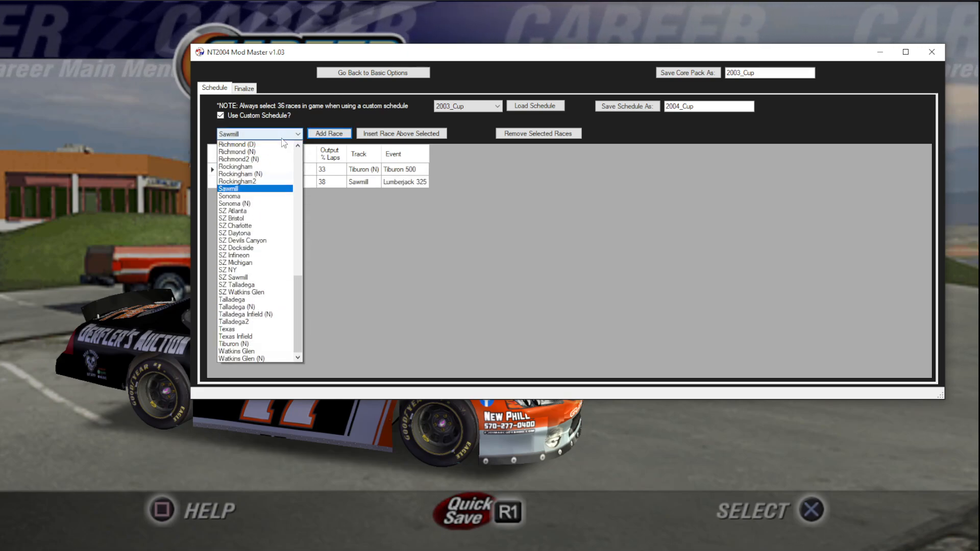
{"action": "scroll", "coordinate": [263, 185], "scroll_direction": "up", "scroll_amount": 3}
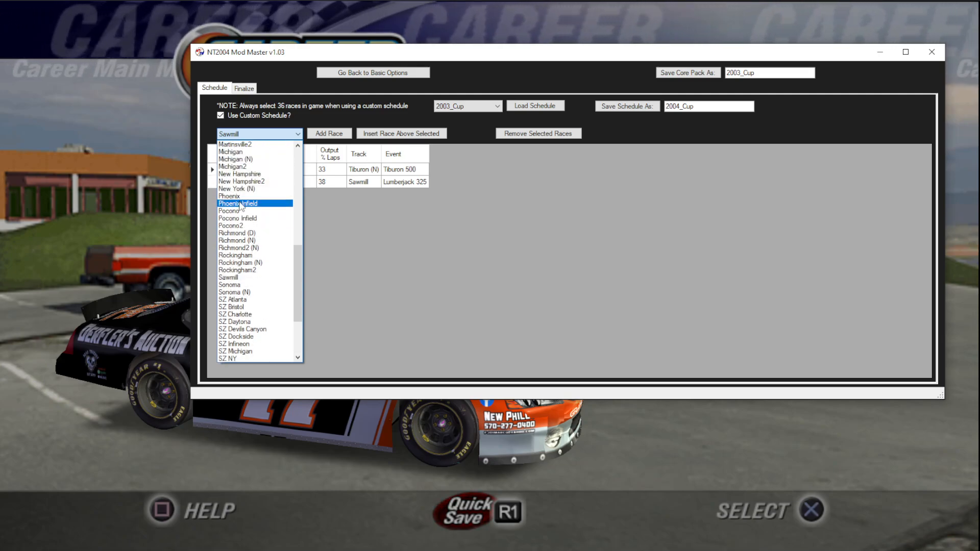
{"action": "left_click", "coordinate": [255, 189]}
{"action": "left_click", "coordinate": [308, 136]}
{"action": "left_click", "coordinate": [293, 134]}
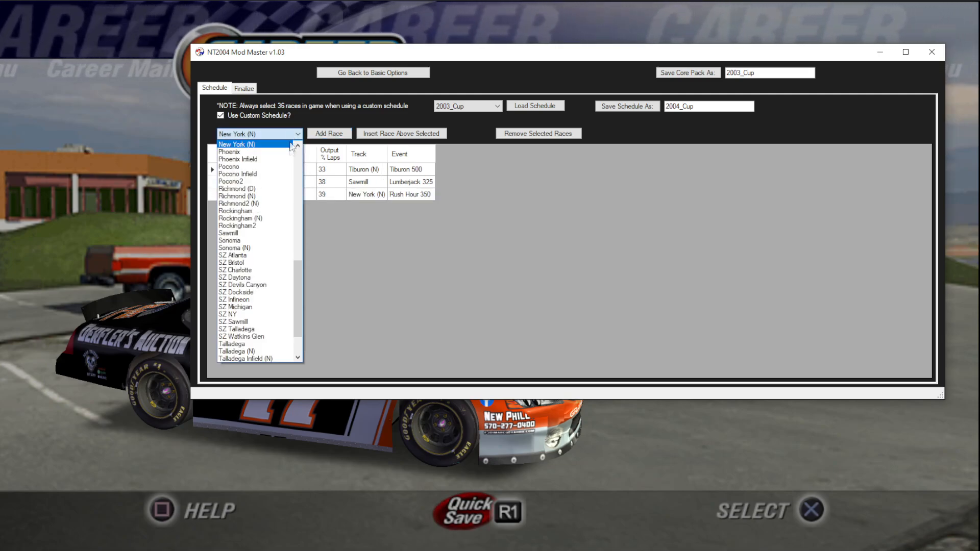
{"action": "left_click_drag", "start_coordinate": [295, 285], "coordinate": [297, 264]}
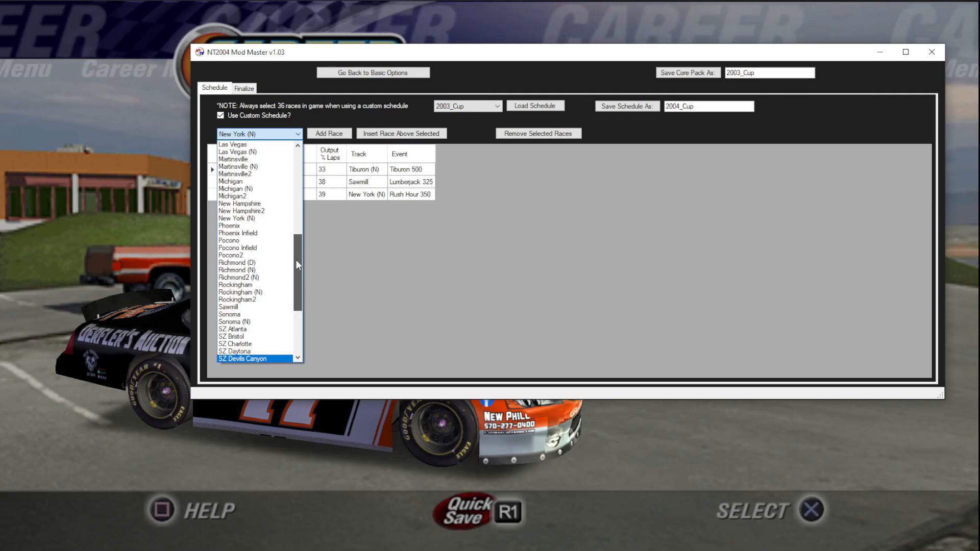
{"action": "left_click", "coordinate": [255, 263]}
{"action": "left_click", "coordinate": [329, 134]}
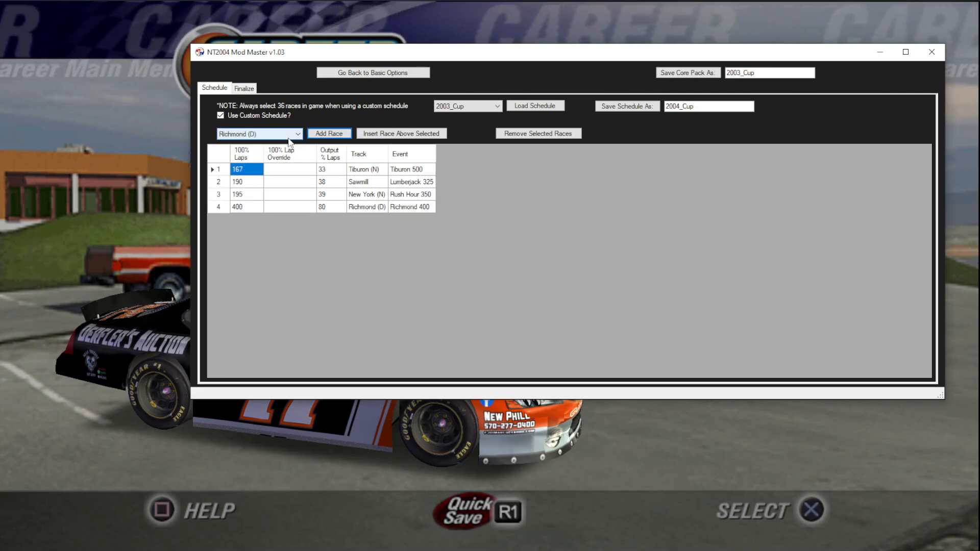
Add the Homestead 2002 and Devils Canyon races to the end of the custom schedule.
{"action": "left_click", "coordinate": [288, 136]}
{"action": "left_click_drag", "start_coordinate": [297, 298], "coordinate": [292, 222]}
{"action": "left_click", "coordinate": [240, 203]}
{"action": "left_click", "coordinate": [329, 134]}
{"action": "left_click", "coordinate": [295, 136]}
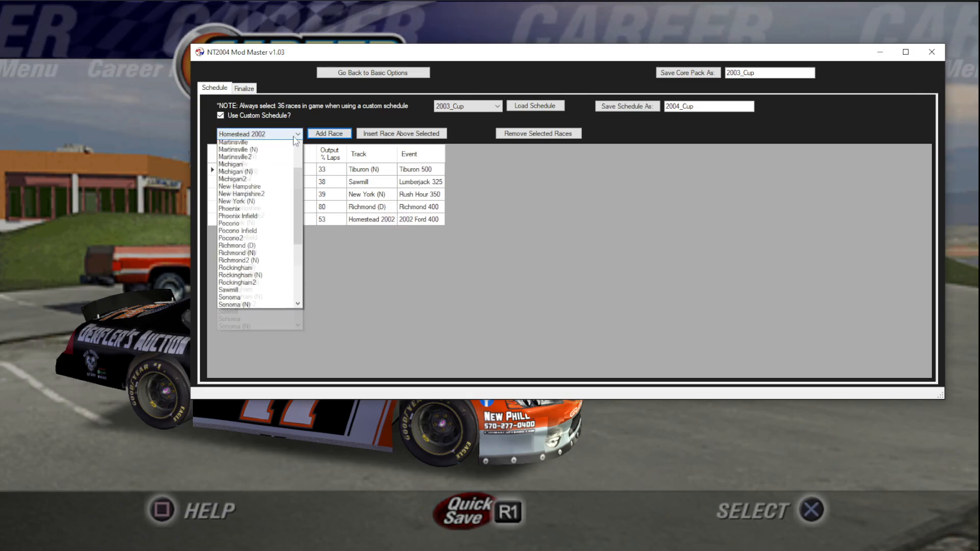
{"action": "left_click_drag", "start_coordinate": [299, 272], "coordinate": [303, 206]}
{"action": "left_click", "coordinate": [262, 291]}
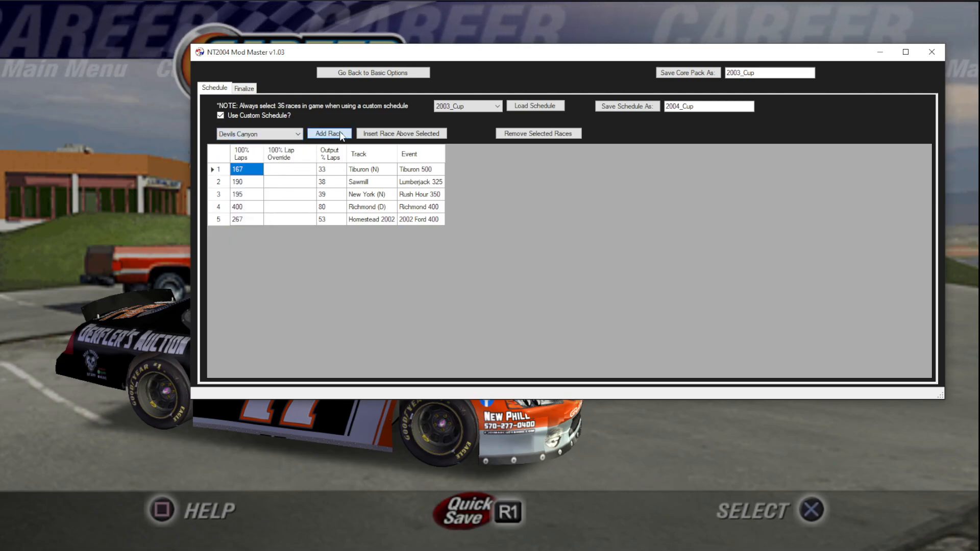
{"action": "left_click", "coordinate": [341, 136]}
Add the Daytona Beach race as the seventh event of the custom schedule.
{"action": "left_click", "coordinate": [296, 134]}
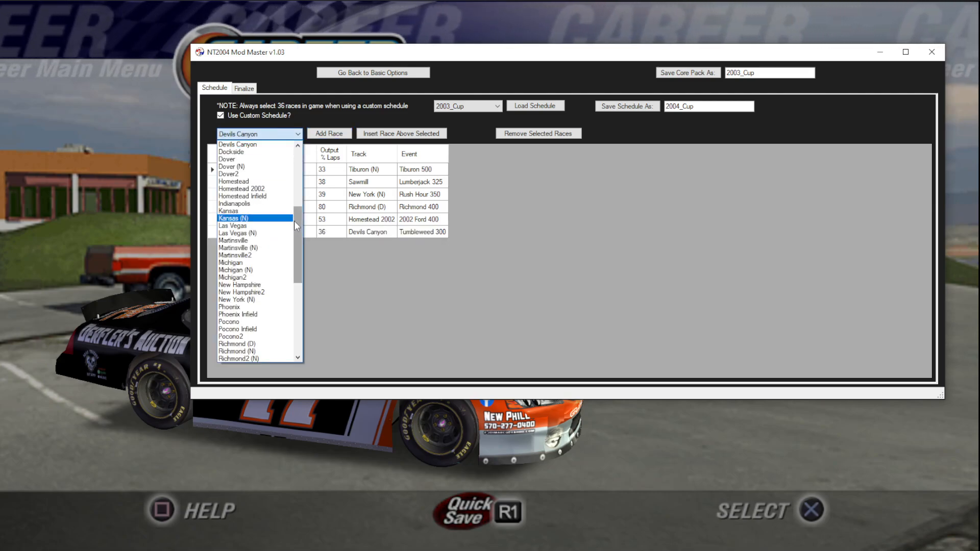
{"action": "left_click_drag", "start_coordinate": [293, 220], "coordinate": [295, 190]}
{"action": "left_click", "coordinate": [240, 212]}
{"action": "left_click", "coordinate": [333, 135]}
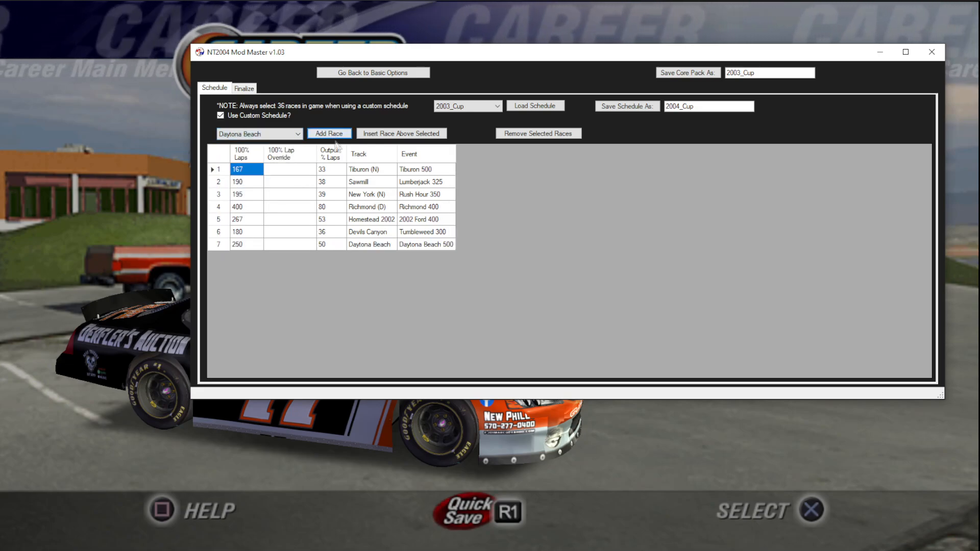
Enter FunSchedule as the name for saving the custom schedule.
{"action": "double_click", "coordinate": [703, 105]}
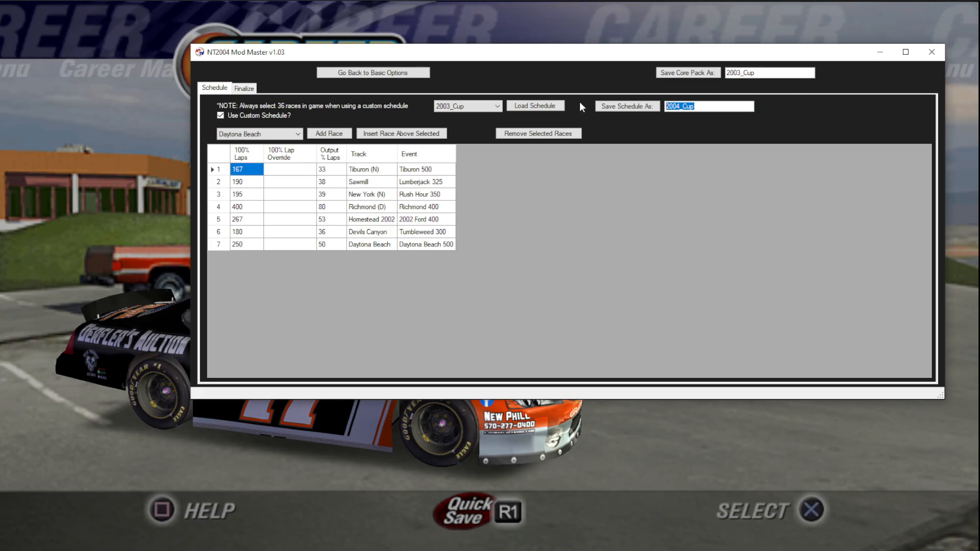
{"action": "type", "text": "FunSeas"}
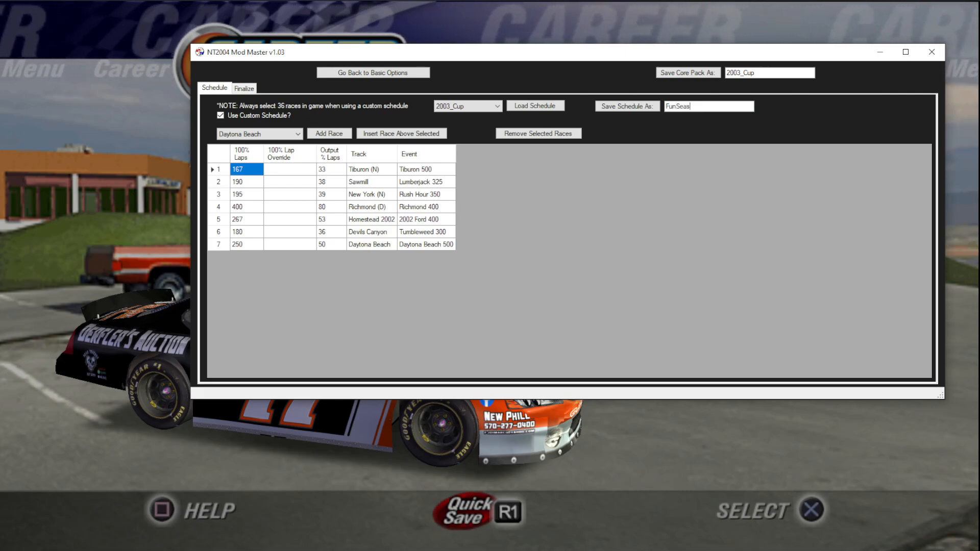
{"action": "key", "text": "BackSpace"}
{"action": "key", "text": "BackSpace"}
{"action": "key", "text": "BackSpace"}
{"action": "type", "text": "chedule"}
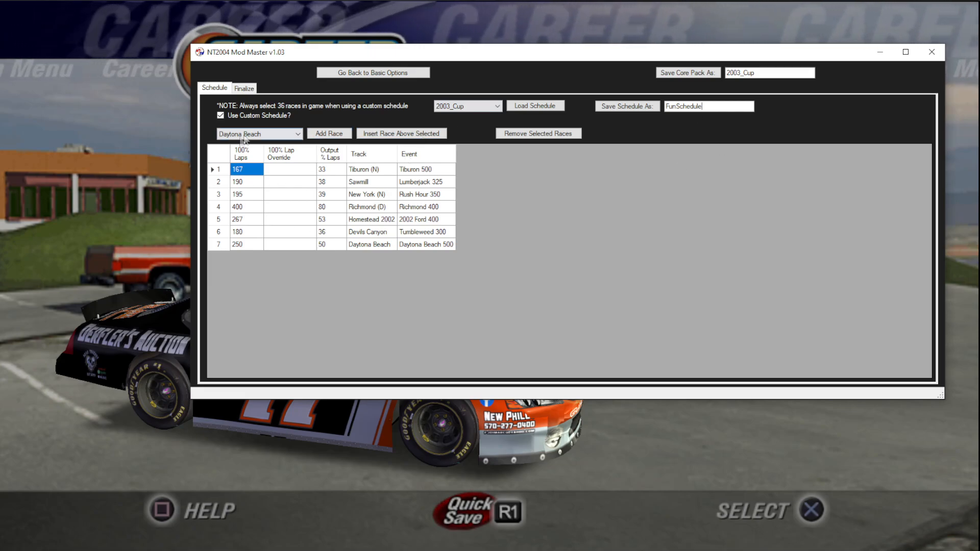
Examine the driver stats on the finalize page and return to the basic options.
{"action": "left_click", "coordinate": [250, 89]}
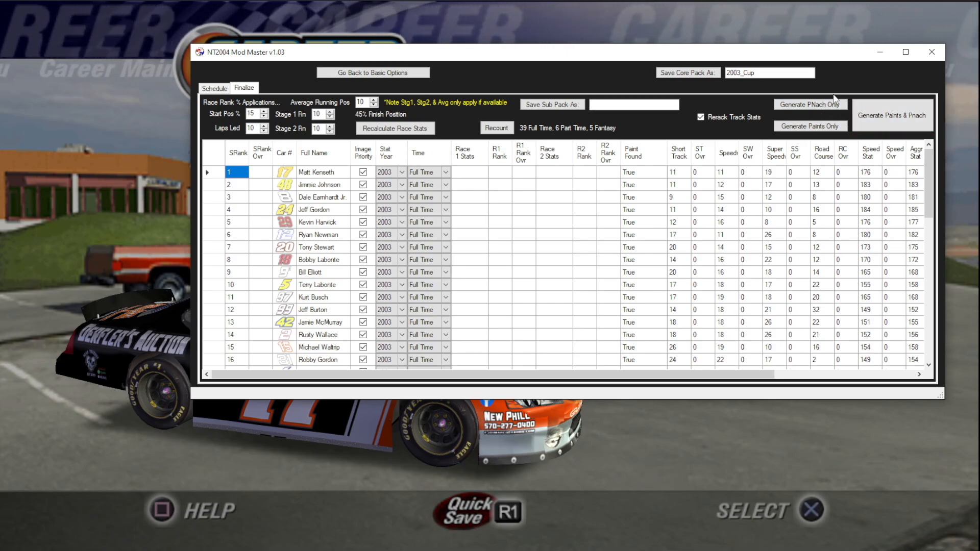
{"action": "left_click", "coordinate": [214, 89]}
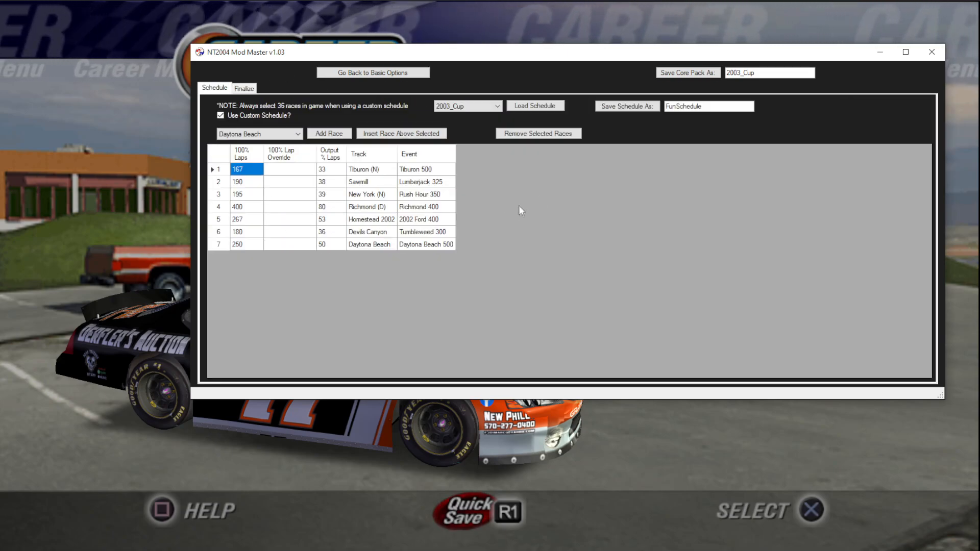
{"action": "left_click", "coordinate": [398, 73]}
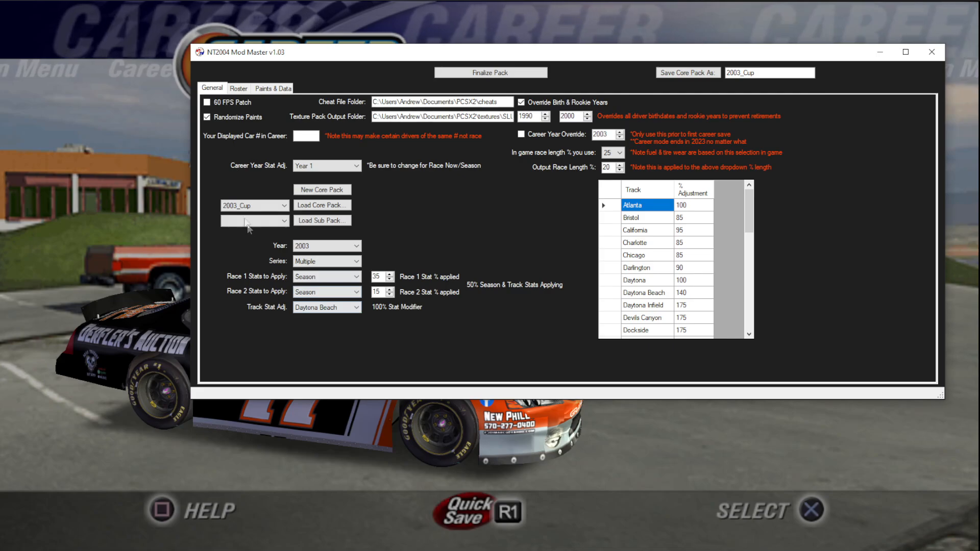
Load the 2003_Cup core pack and choose the 2003_Cup schedule for the pack.
{"action": "left_click", "coordinate": [269, 205]}
{"action": "left_click", "coordinate": [269, 214]}
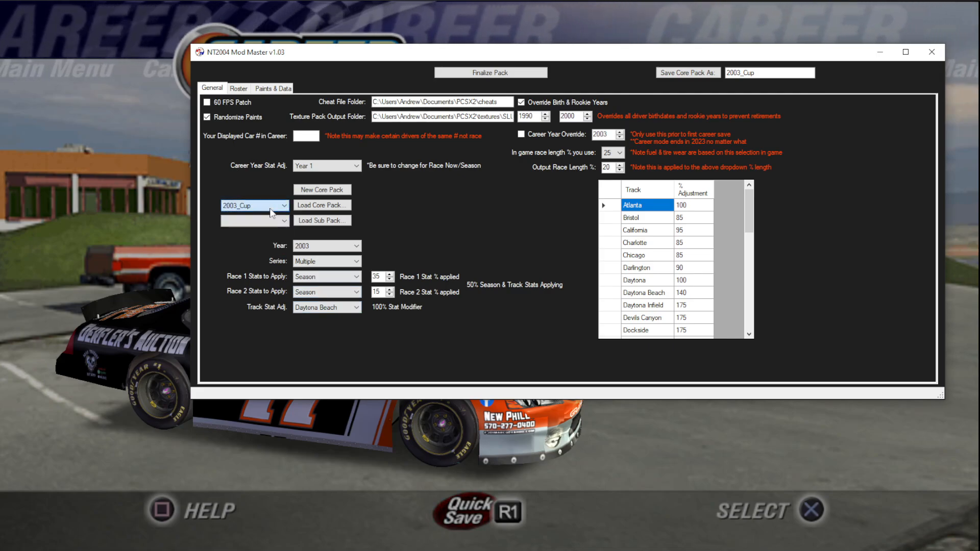
{"action": "left_click", "coordinate": [321, 205]}
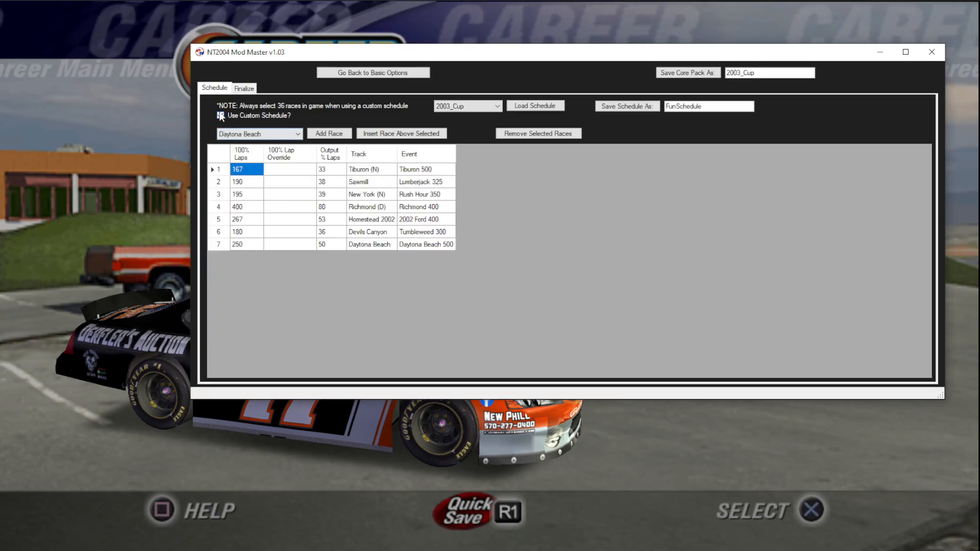
{"action": "left_click", "coordinate": [473, 109]}
{"action": "left_click", "coordinate": [474, 116]}
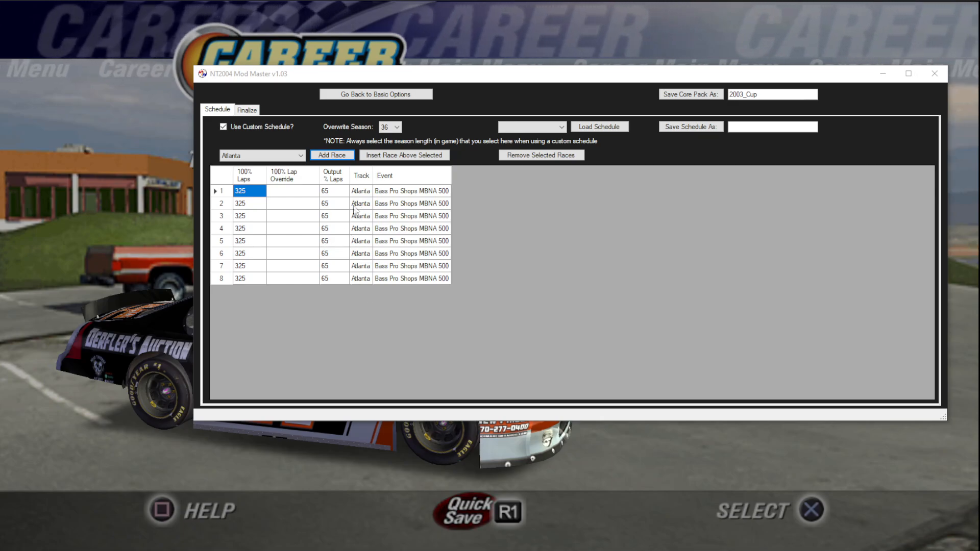
Set the 100% lap override of the first Atlanta race to 55 and compare its output laps with the other races.
{"action": "left_click", "coordinate": [289, 191]}
{"action": "left_click", "coordinate": [286, 216]}
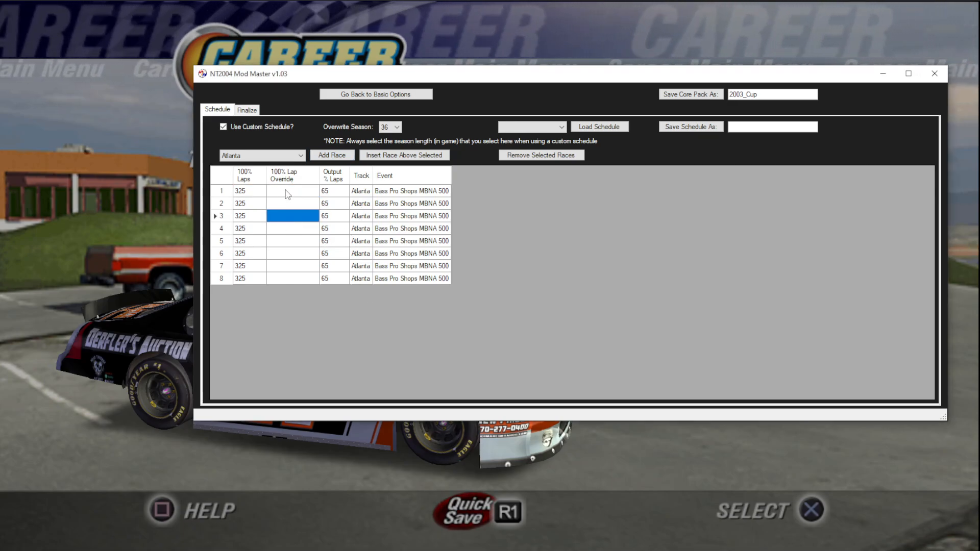
{"action": "left_click", "coordinate": [287, 192]}
{"action": "type", "text": "5"}
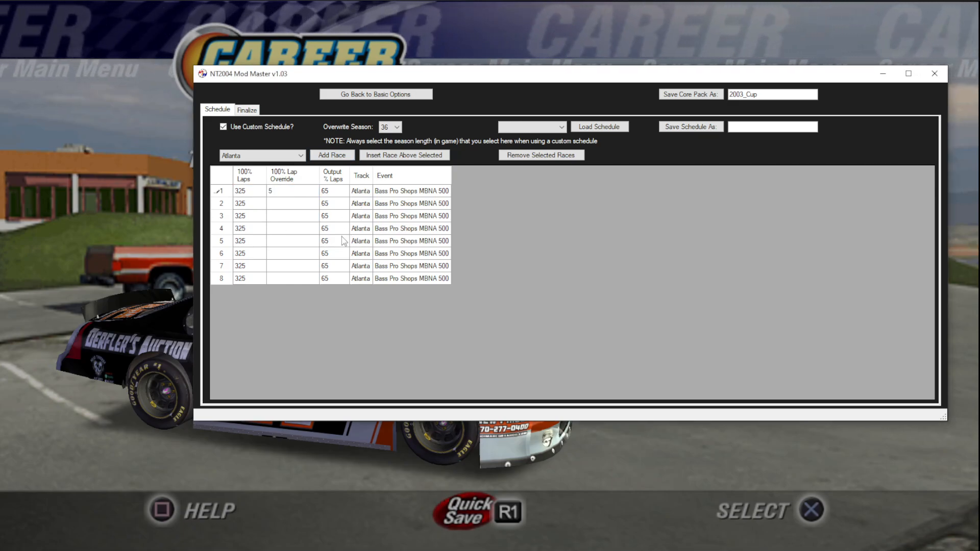
{"action": "type", "text": "5"}
{"action": "key", "text": "Return"}
{"action": "left_click", "coordinate": [270, 192]}
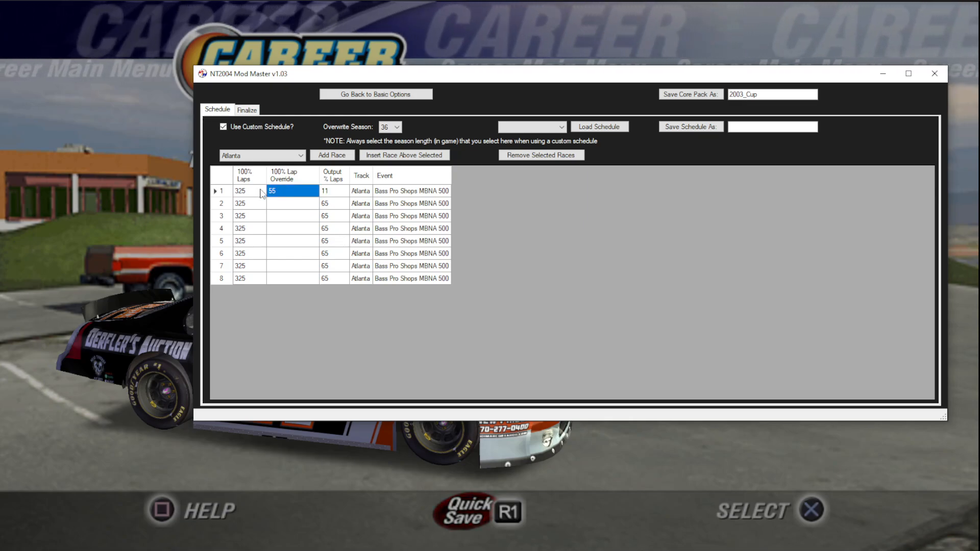
{"action": "left_click_drag", "start_coordinate": [331, 203], "coordinate": [335, 251]}
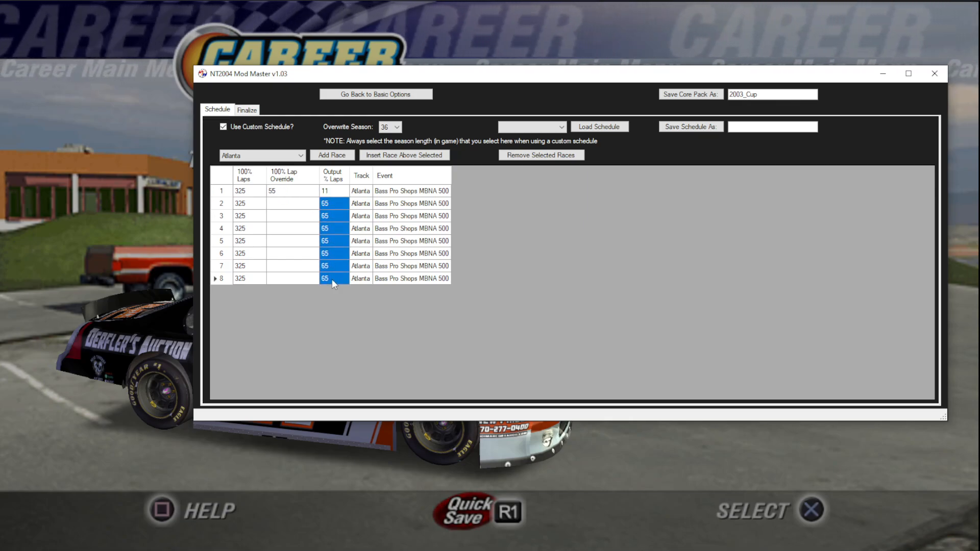
{"action": "left_click", "coordinate": [334, 192]}
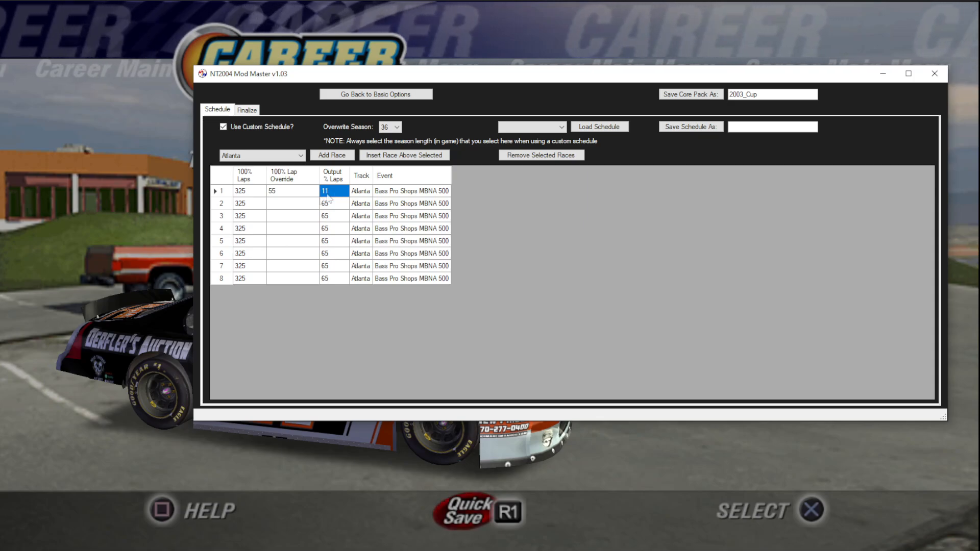
Set the 100% lap override of the second Atlanta race to 55.
{"action": "left_click", "coordinate": [296, 205]}
{"action": "type", "text": "55"}
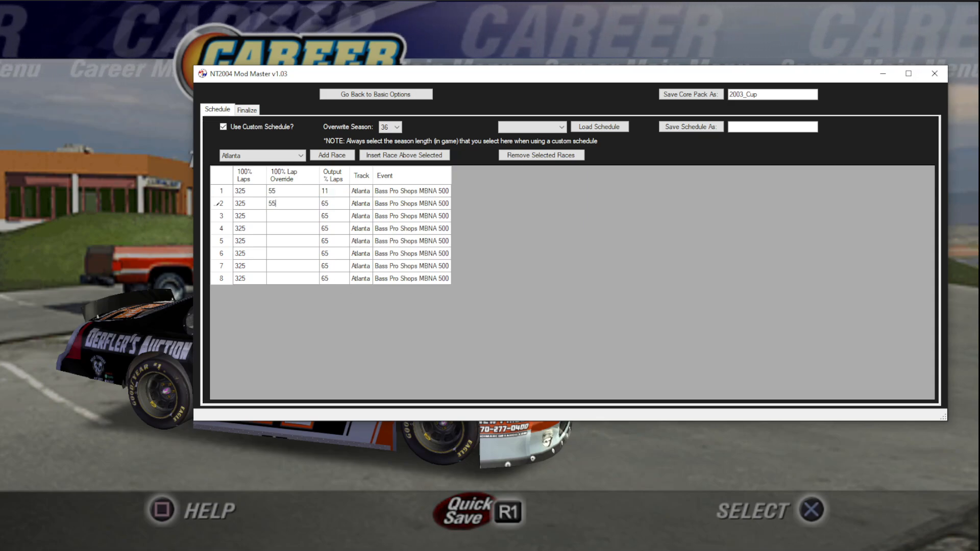
{"action": "key", "text": "Down"}
Set the 100% lap override of the fifth Atlanta race to 154 and check its output laps.
{"action": "key", "text": "Down"}
{"action": "key", "text": "Down"}
{"action": "type", "text": "154"}
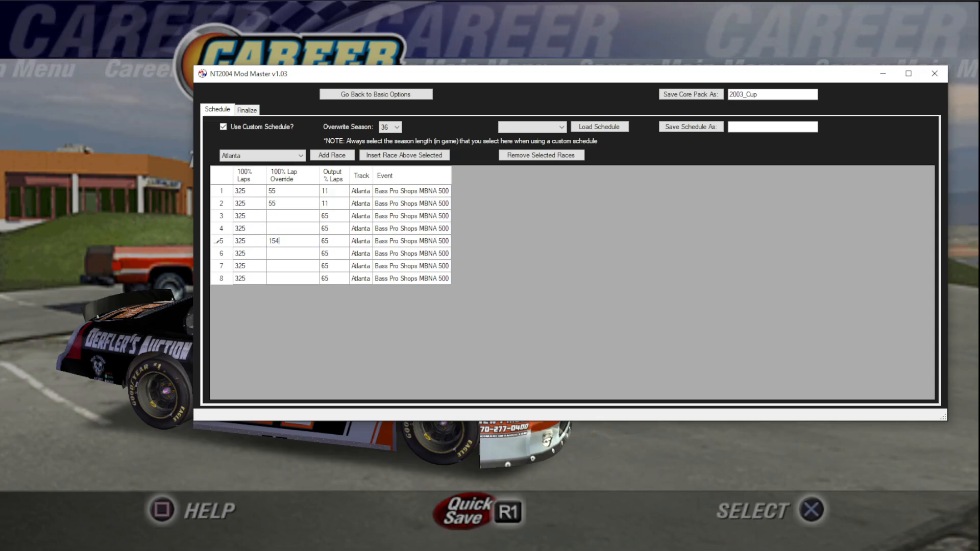
{"action": "key", "text": "Return"}
{"action": "left_click", "coordinate": [295, 243]}
{"action": "left_click_drag", "start_coordinate": [245, 240], "coordinate": [399, 247]}
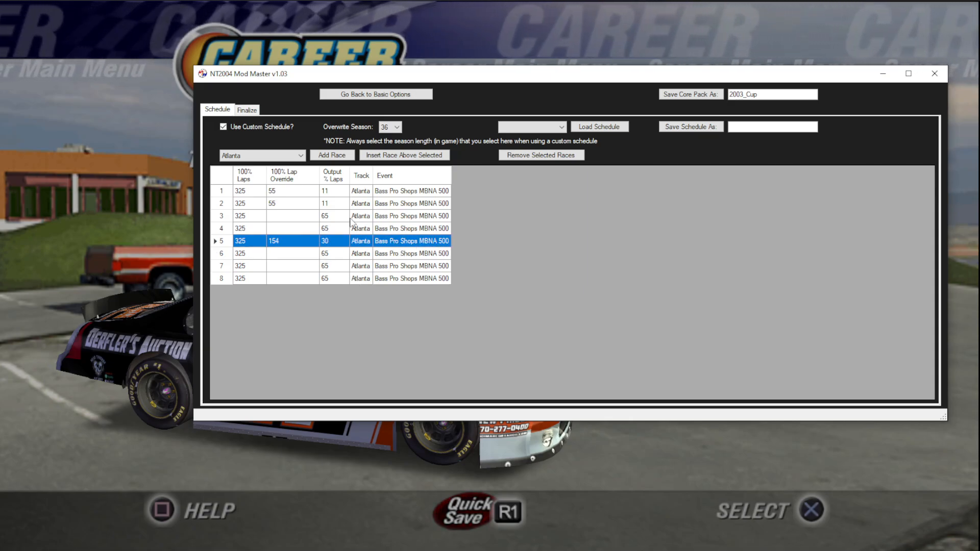
Compare the lap overrides and output laps of the first and fifth Atlanta races.
{"action": "left_click", "coordinate": [292, 245]}
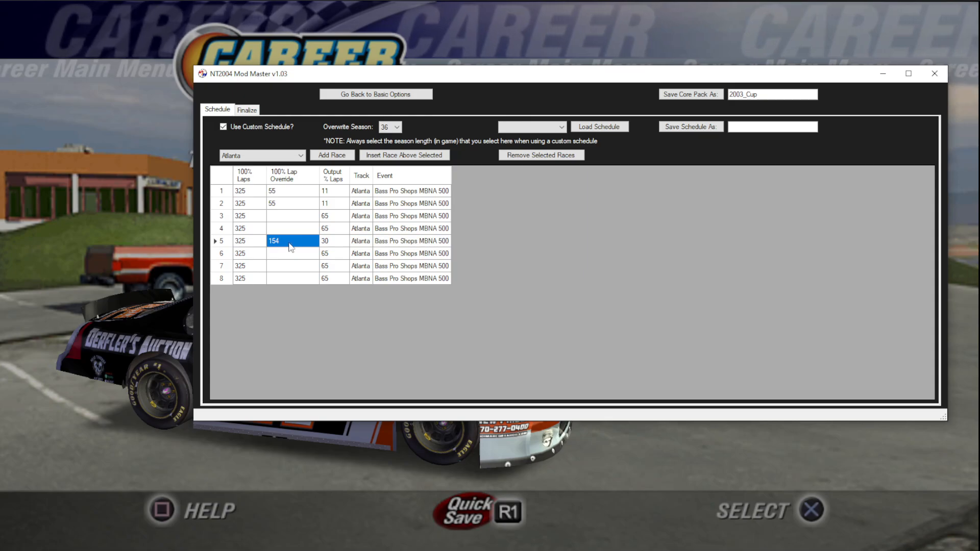
{"action": "left_click_drag", "start_coordinate": [245, 241], "coordinate": [402, 243]}
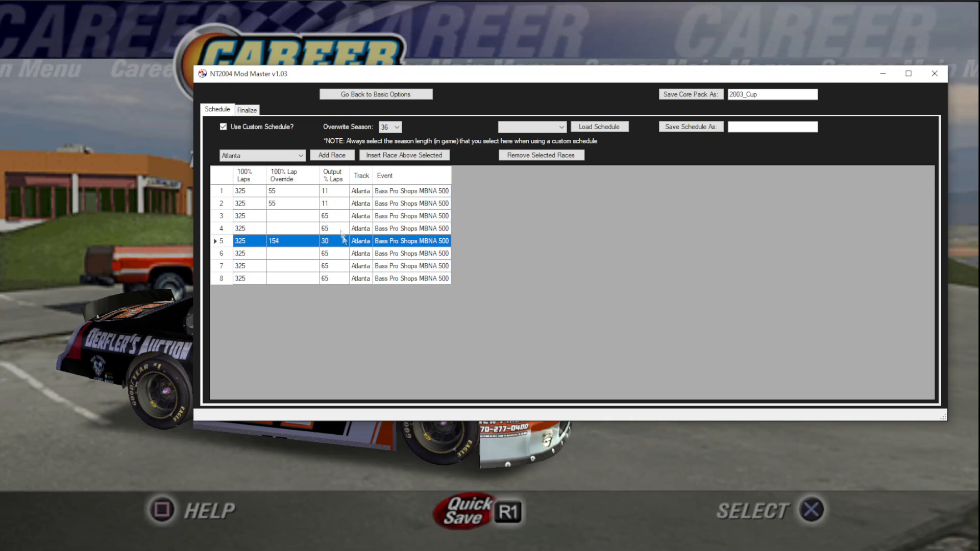
{"action": "left_click", "coordinate": [337, 191]}
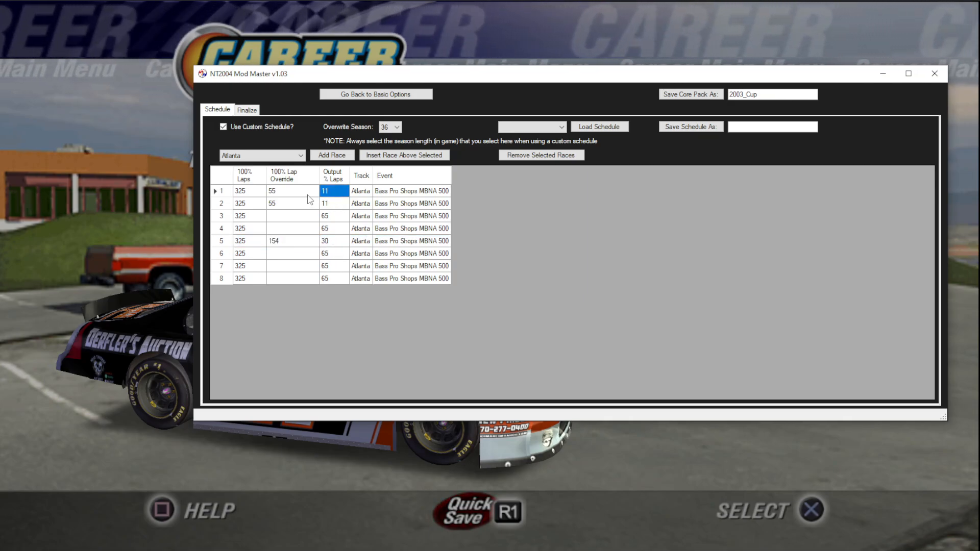
{"action": "left_click", "coordinate": [353, 193]}
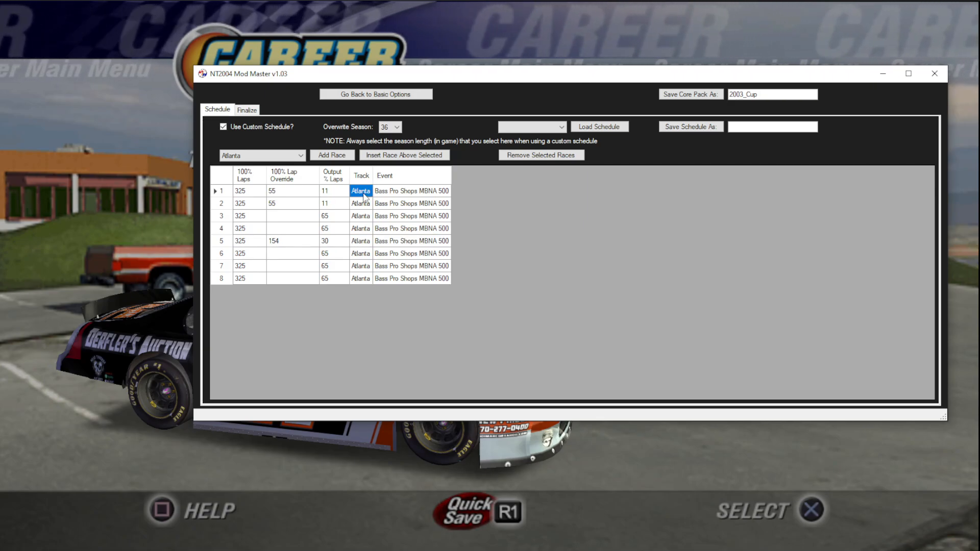
Switch to the Excel workbook's RACE sheet and examine the race names in RNAM and the lap counts in RLAP.
{"action": "key", "text": "alt+Tab"}
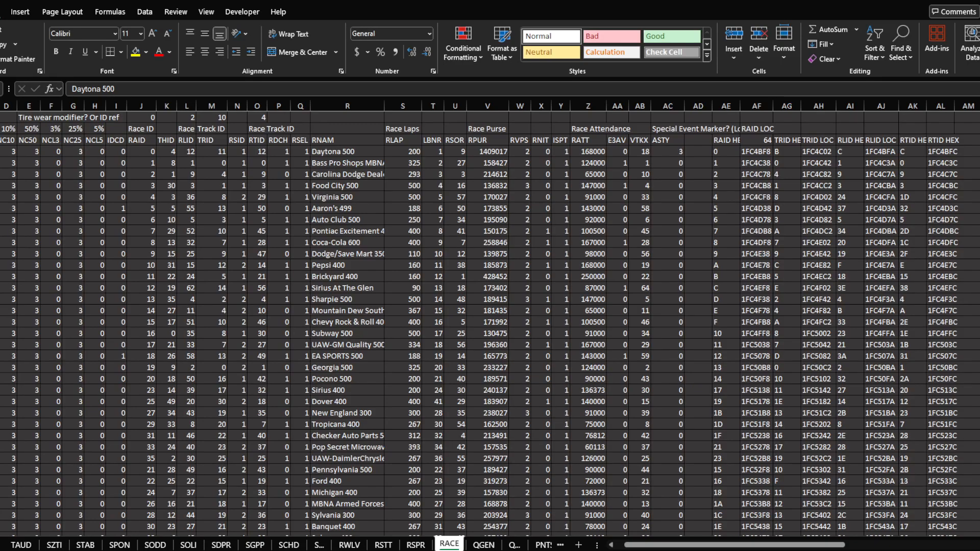
{"action": "left_click_drag", "start_coordinate": [352, 152], "coordinate": [370, 425]}
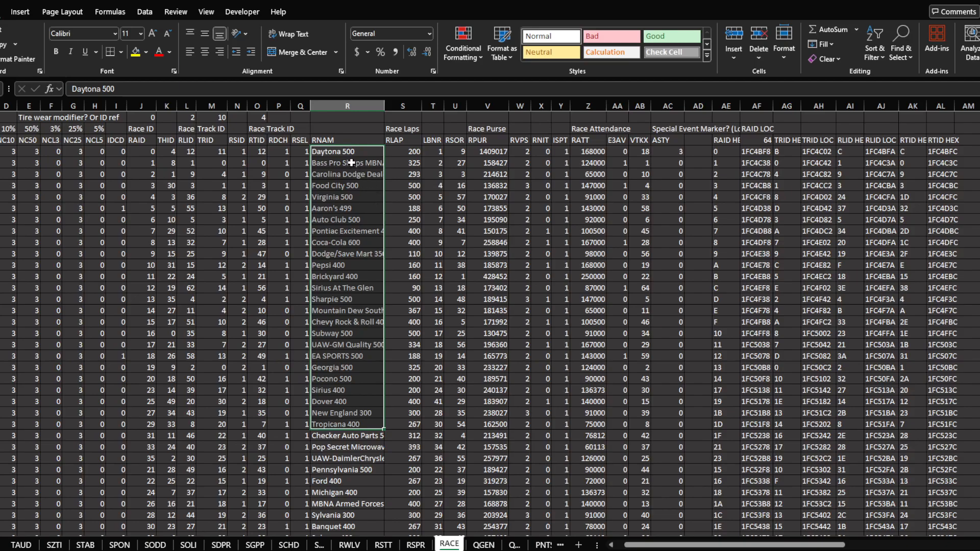
{"action": "left_click_drag", "start_coordinate": [30, 149], "coordinate": [641, 151]}
{"action": "left_click", "coordinate": [520, 220]}
{"action": "left_click_drag", "start_coordinate": [341, 154], "coordinate": [337, 456]}
{"action": "left_click_drag", "start_coordinate": [412, 160], "coordinate": [595, 345]}
{"action": "left_click_drag", "start_coordinate": [287, 192], "coordinate": [74, 341]}
{"action": "left_click", "coordinate": [403, 299]}
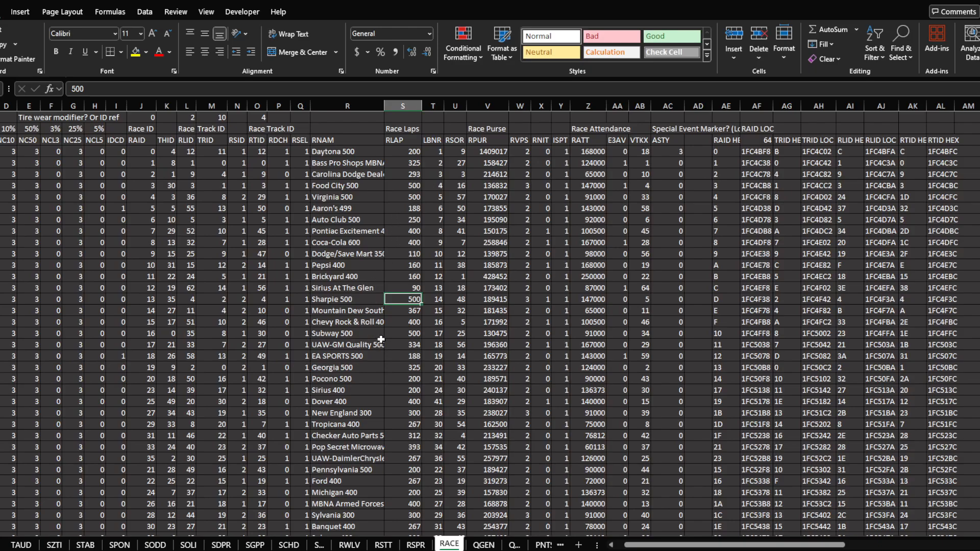
{"action": "left_click_drag", "start_coordinate": [347, 163], "coordinate": [335, 337]}
{"action": "left_click", "coordinate": [340, 381]}
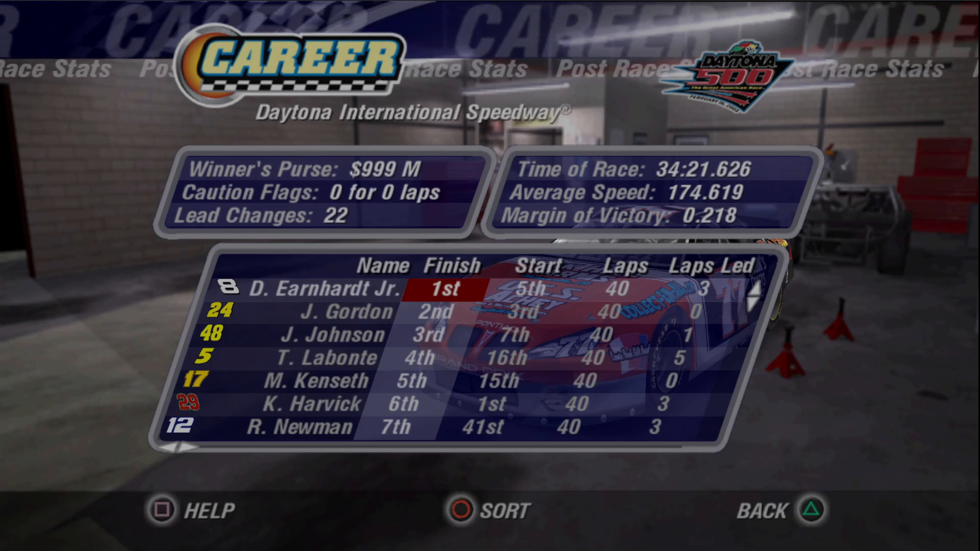
Review the Daytona post-race stats in the game and return to the career main menu.
{"action": "key", "text": "l"}
{"action": "key", "text": "l"}
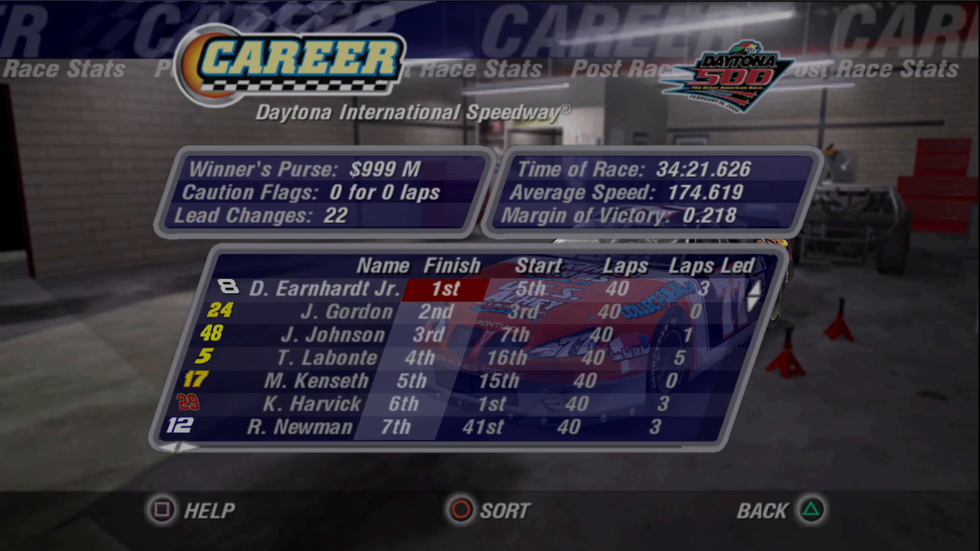
{"action": "key", "text": "i"}
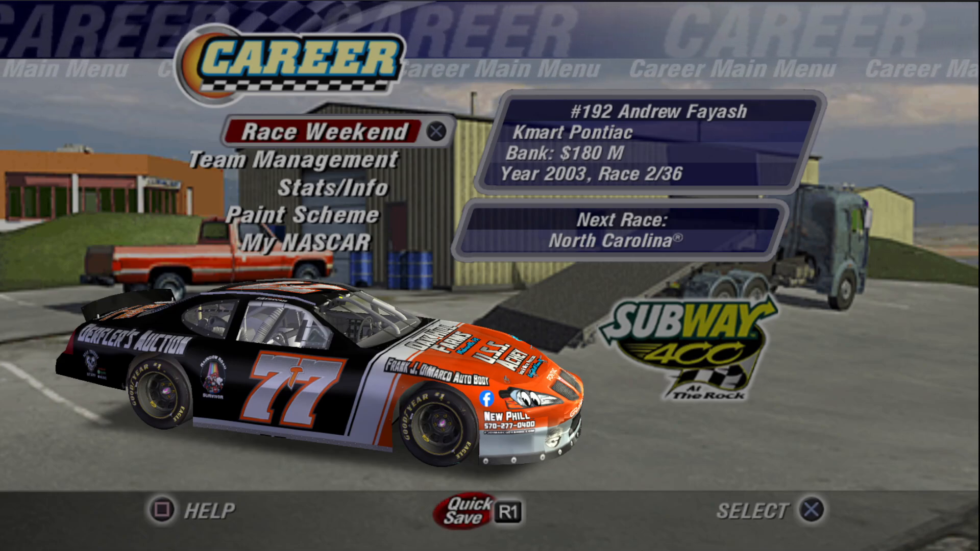
Switch to NT2004 Mod Master, add an SZ Dockside race at the end of the 2003_Cup schedule, and replace it with Sawmill.
{"action": "key", "text": "alt+Tab"}
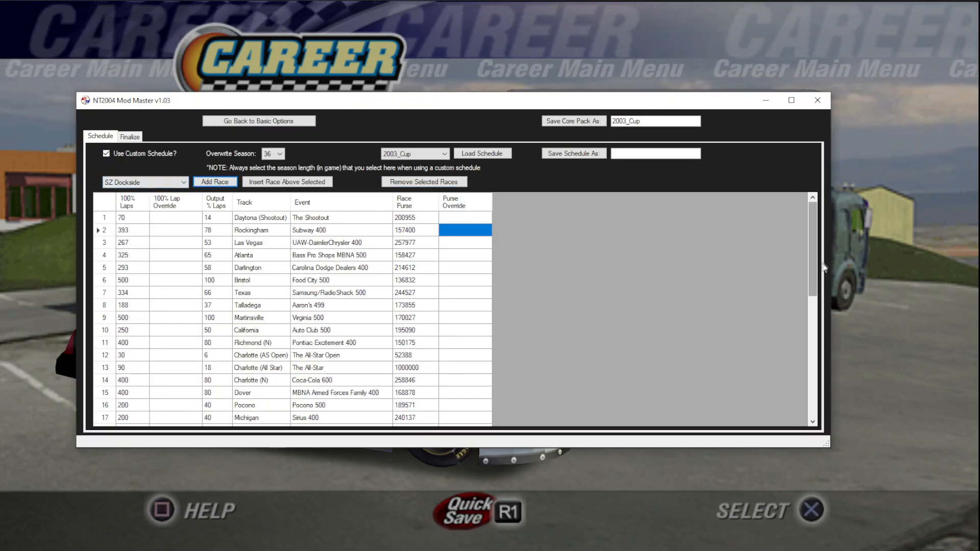
{"action": "key", "text": "Return"}
{"action": "left_click", "coordinate": [406, 417]}
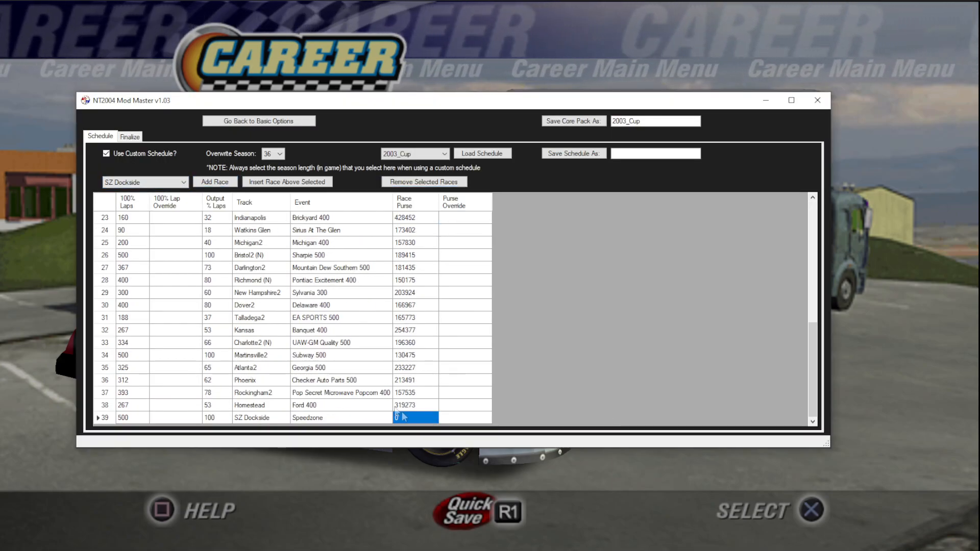
{"action": "left_click", "coordinate": [457, 419]}
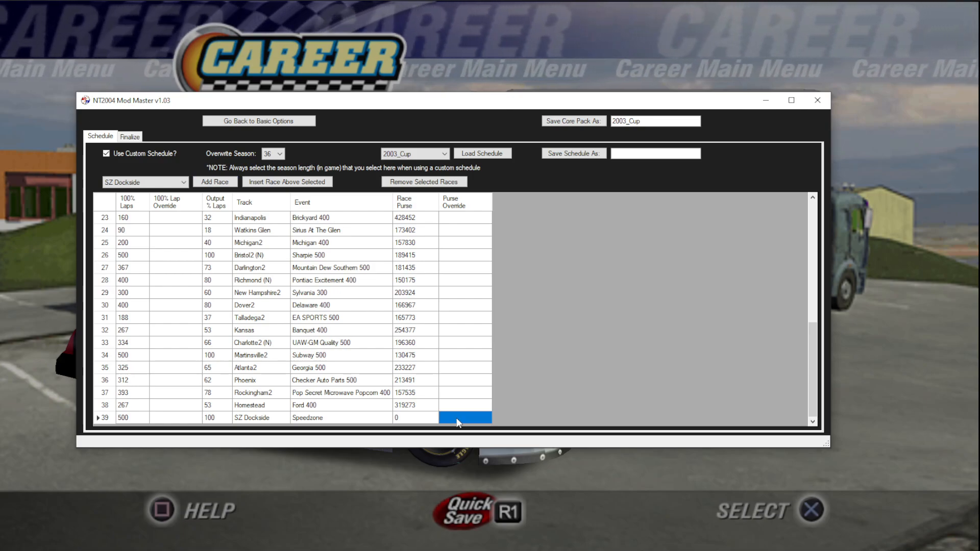
{"action": "left_click", "coordinate": [182, 182]}
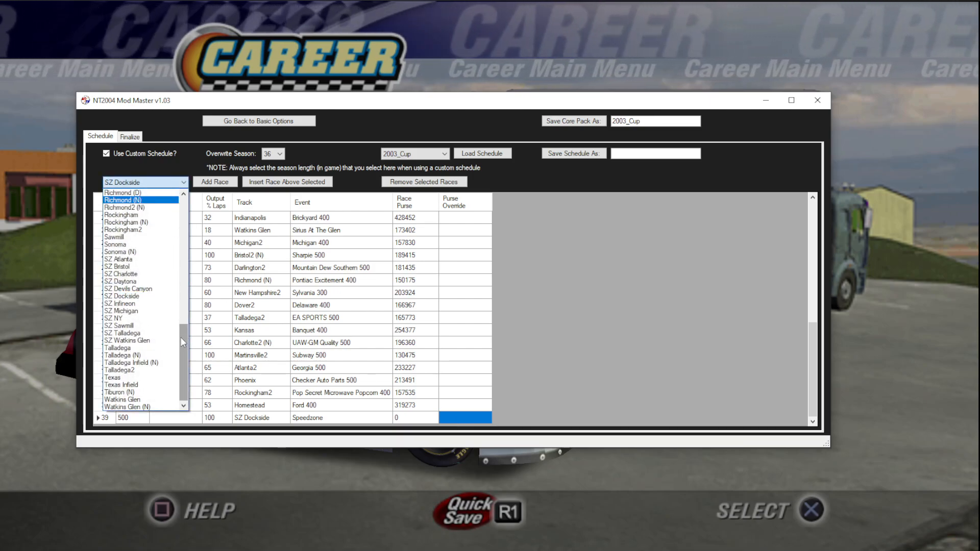
{"action": "left_click", "coordinate": [114, 237]}
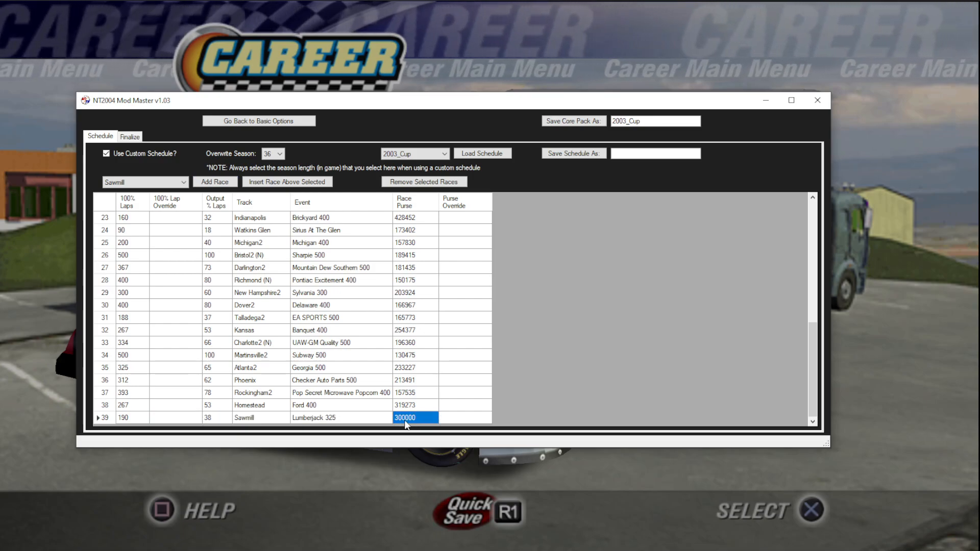
Compare the race purses of the Homestead, Rockingham2, Dover2, New Hampshire2 and neighbouring races in the 2003_Cup schedule.
{"action": "left_click", "coordinate": [410, 406]}
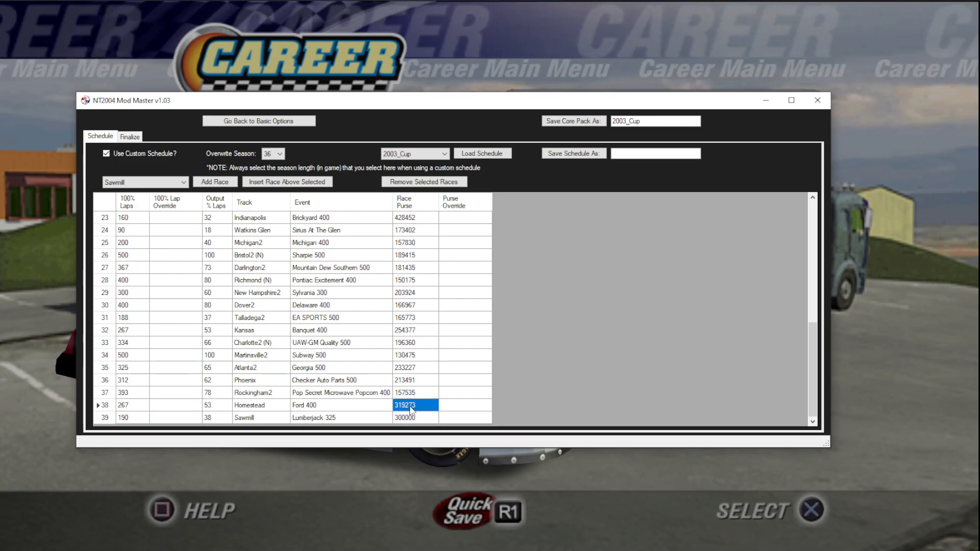
{"action": "left_click", "coordinate": [403, 393]}
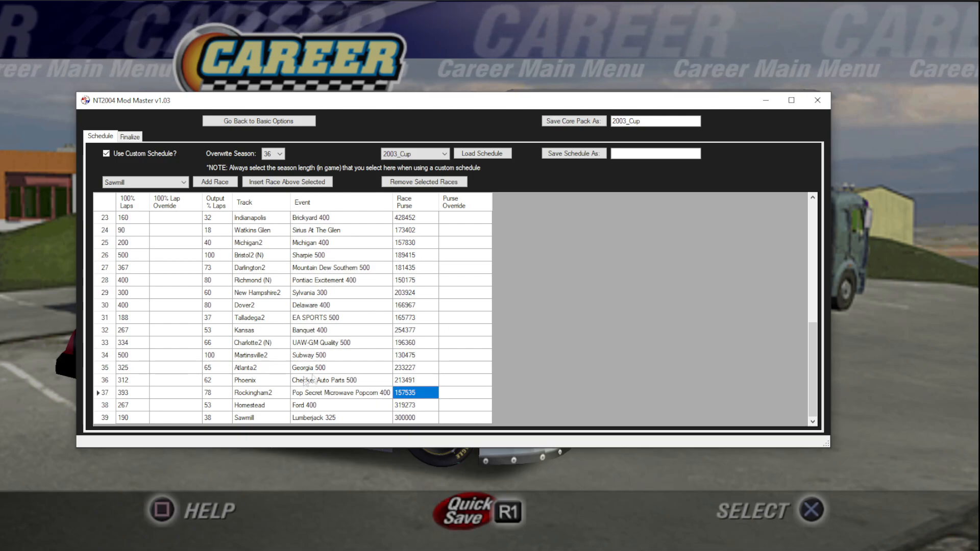
{"action": "left_click", "coordinate": [409, 357]}
{"action": "left_click", "coordinate": [420, 306]}
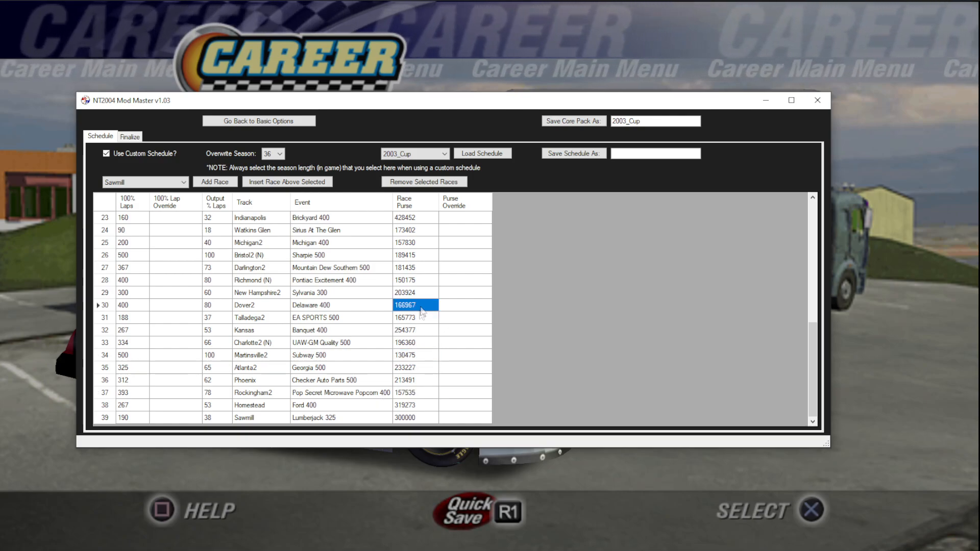
{"action": "left_click", "coordinate": [421, 295]}
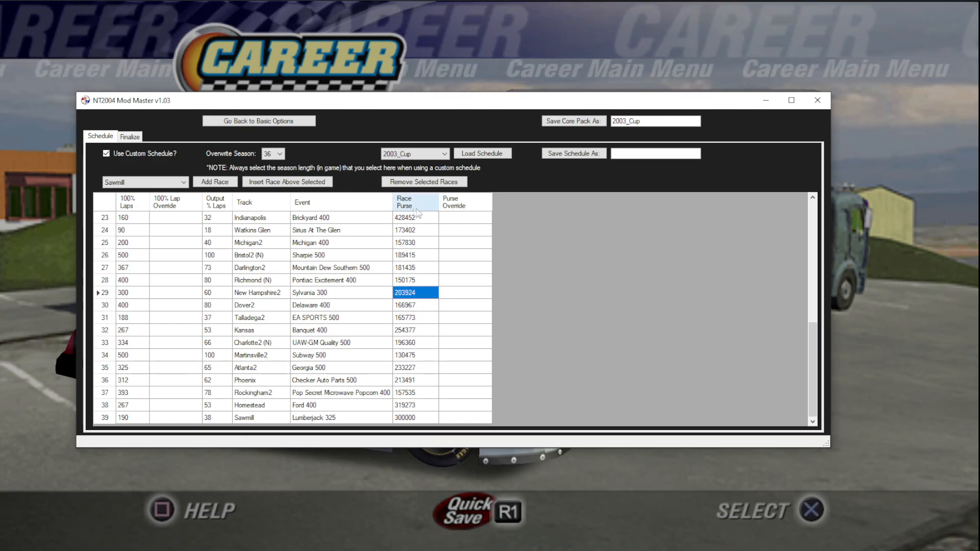
{"action": "left_click_drag", "start_coordinate": [816, 380], "coordinate": [808, 357]}
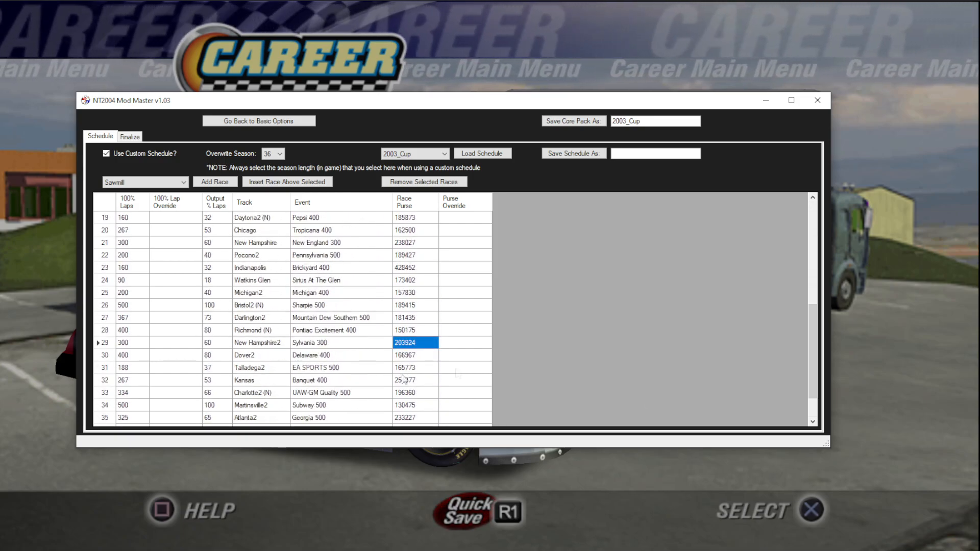
{"action": "scroll", "coordinate": [433, 357], "scroll_direction": "up", "scroll_amount": 6}
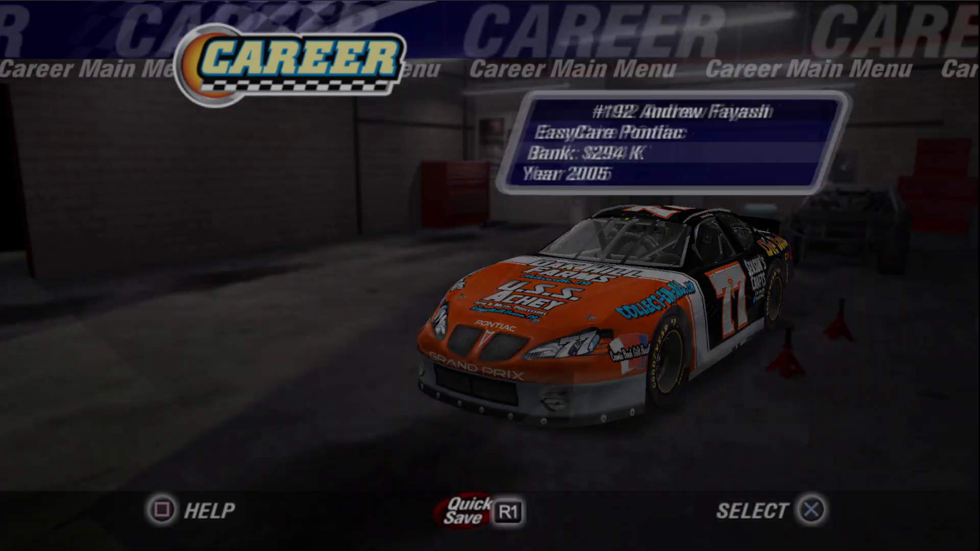
Quick-save the changed career in the game over the Career 7-Test save on memory card slot 1.
{"action": "key", "text": "e"}
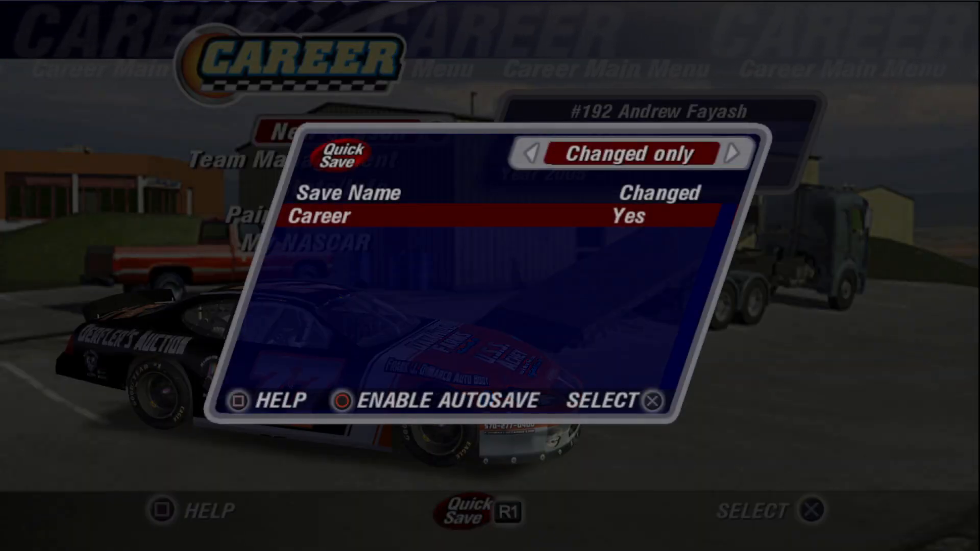
{"action": "key", "text": "k"}
{"action": "key", "text": "k"}
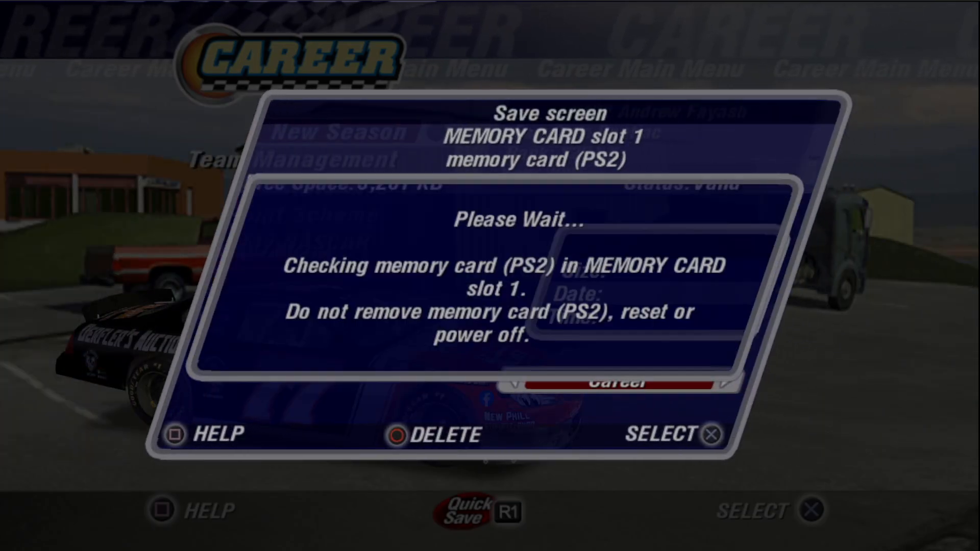
{"action": "key", "text": "Down"}
{"action": "key", "text": "Down"}
{"action": "key", "text": "Down"}
{"action": "key", "text": "Down"}
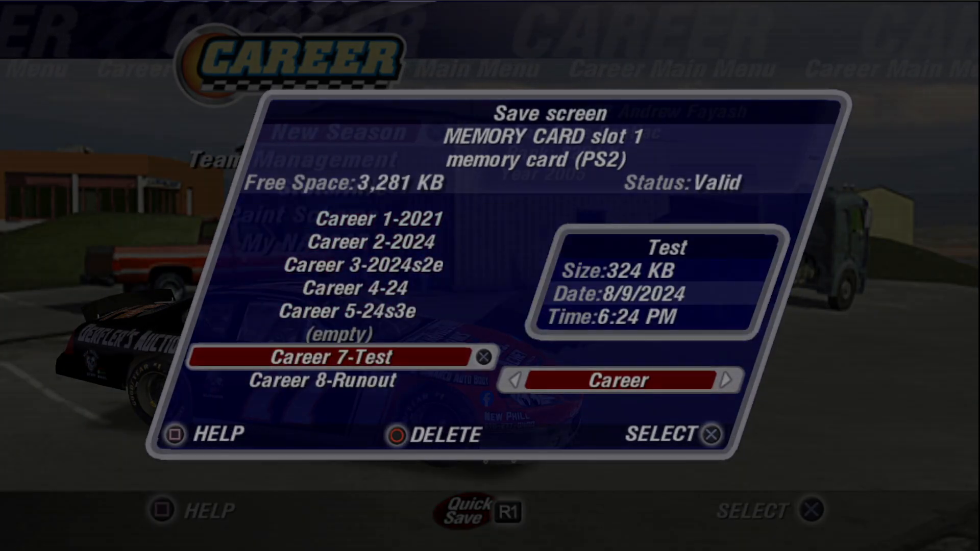
{"action": "key", "text": "k"}
{"action": "key", "text": "k"}
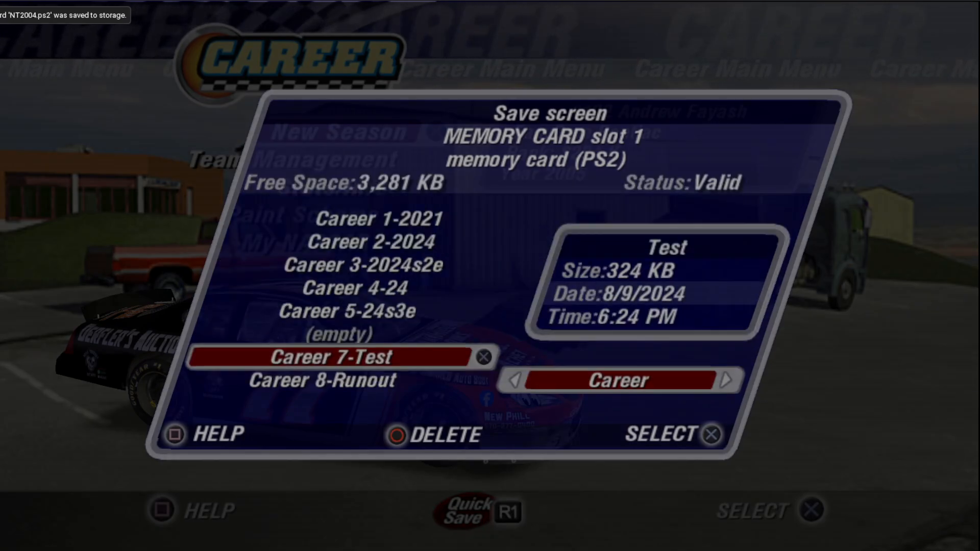
{"action": "key", "text": "k"}
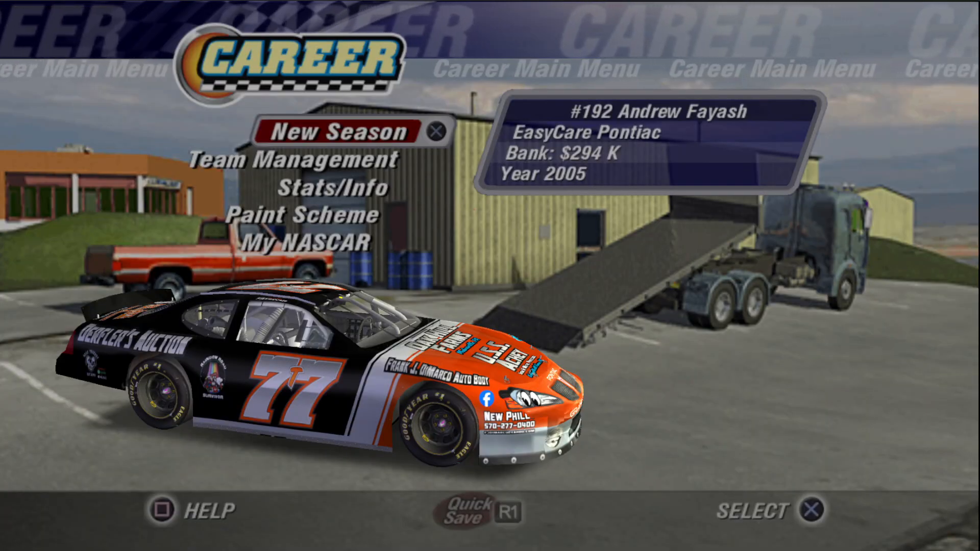
Switch to NT2004 Mod Master and open the finalize options for the seven-race FunSchedule.
{"action": "key", "text": "alt+Tab"}
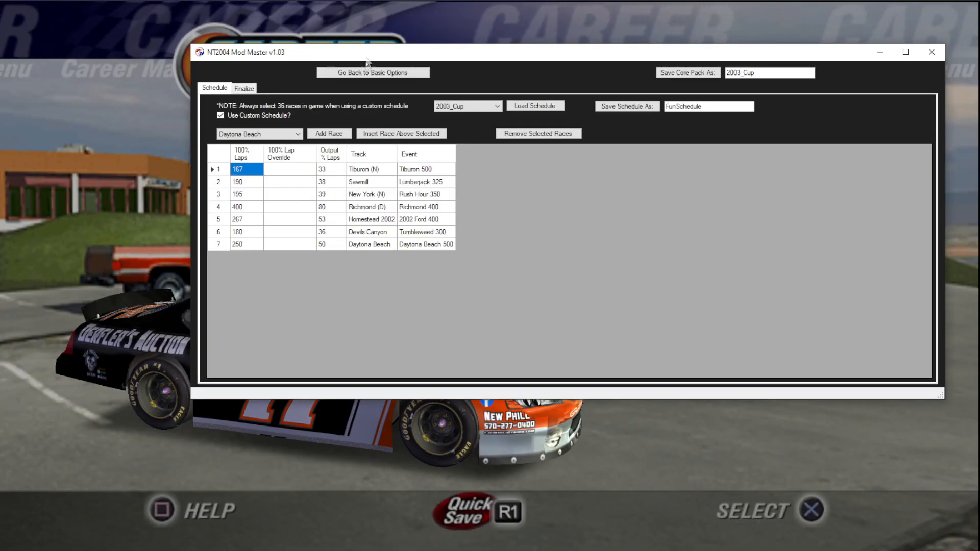
{"action": "left_click", "coordinate": [245, 88]}
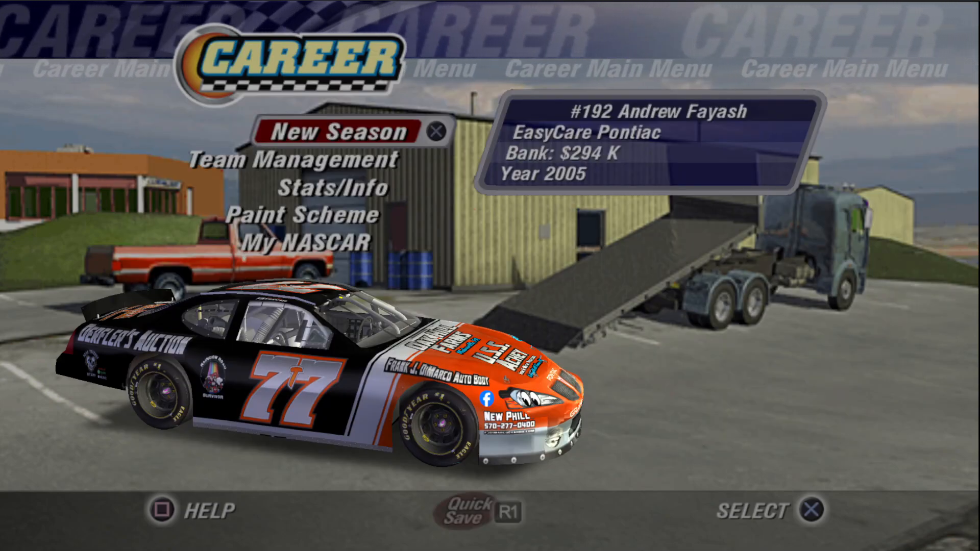
Switch to the PCSX2 game properties for NASCAR Thunder 2004, turn cheats off and on again, and close the properties.
{"action": "mouse_move", "coordinate": [152, 549]}
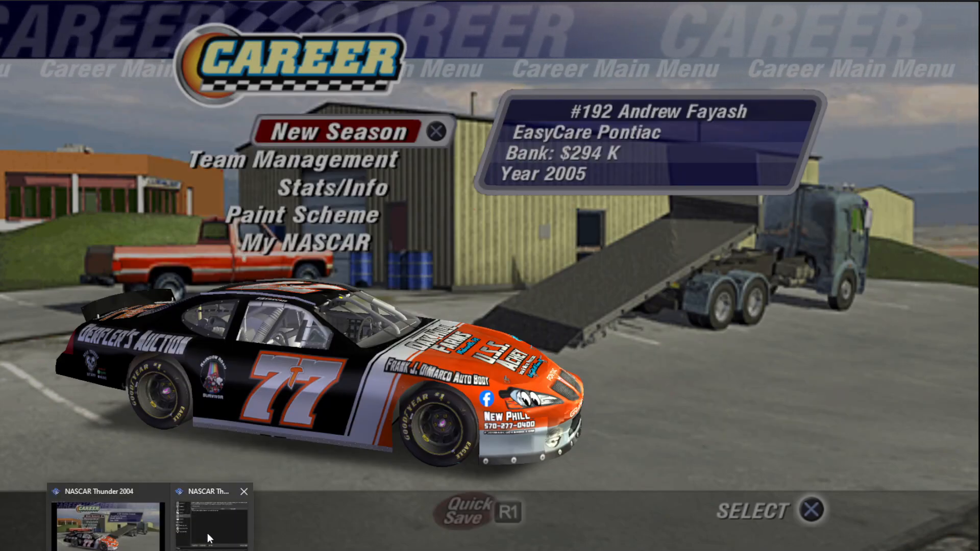
{"action": "left_click", "coordinate": [207, 536]}
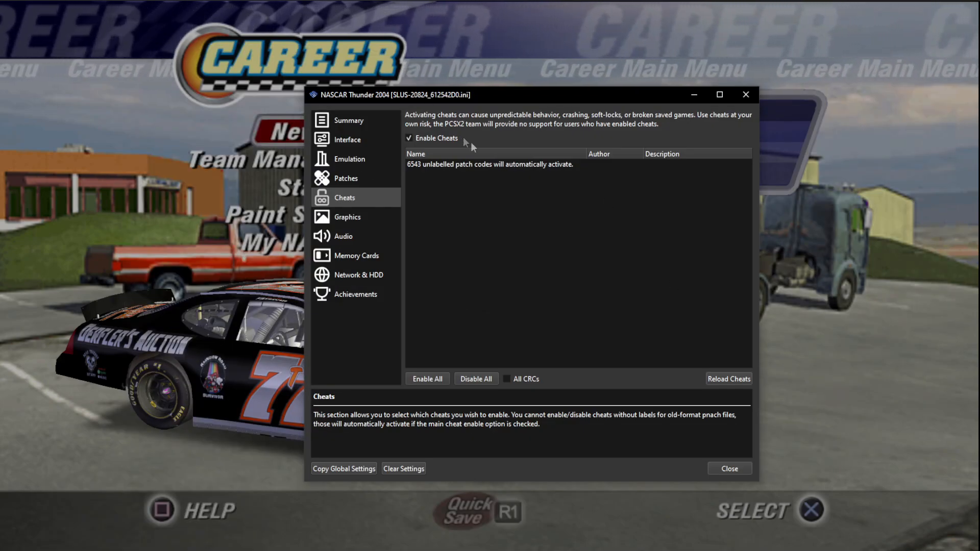
{"action": "left_click", "coordinate": [432, 139]}
{"action": "left_click", "coordinate": [434, 140]}
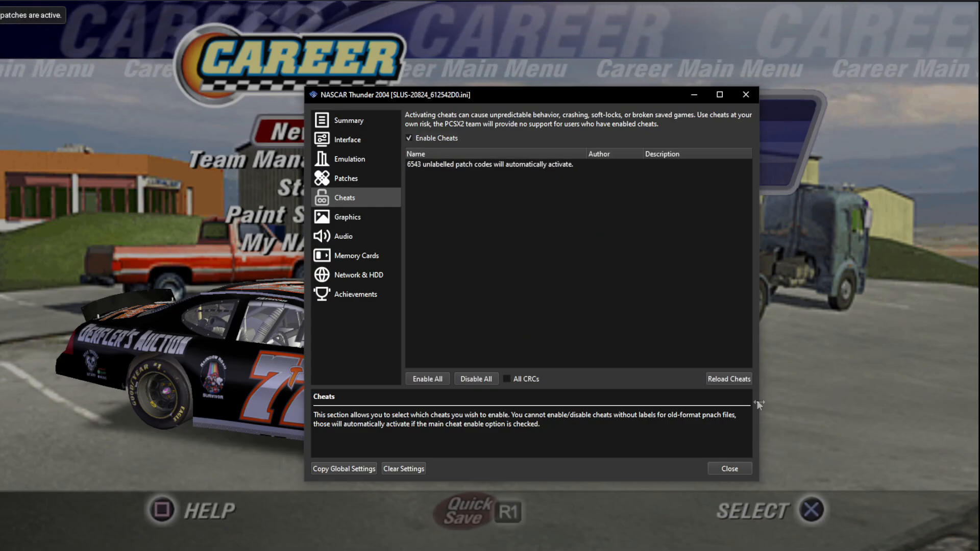
{"action": "left_click", "coordinate": [729, 468]}
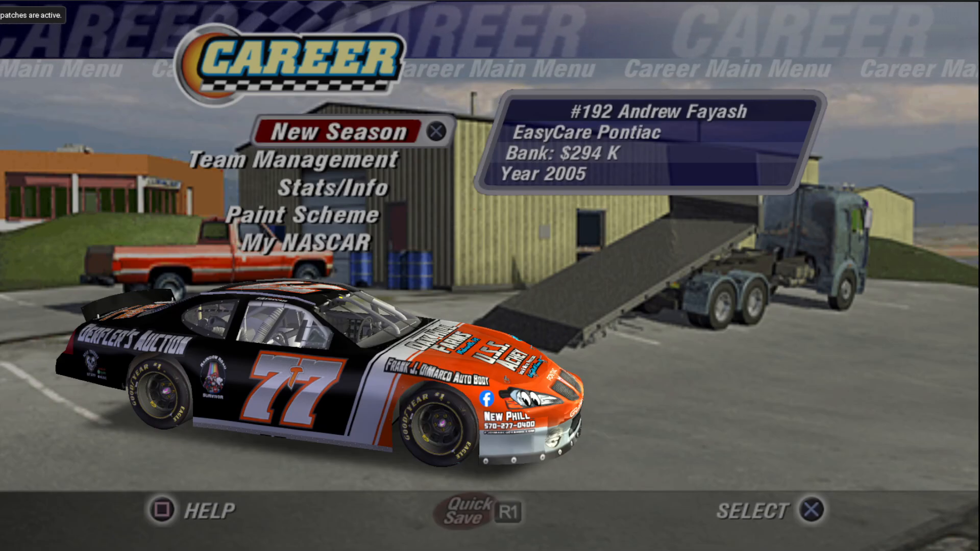
Start the new career season in the game without changing the season settings.
{"action": "key", "text": "k"}
{"action": "key", "text": "Up"}
{"action": "key", "text": "k"}
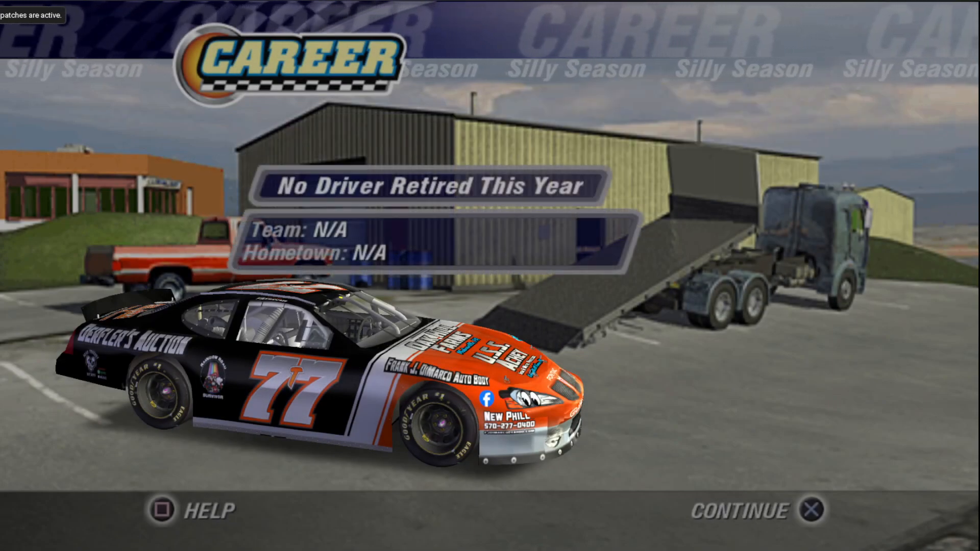
{"action": "key", "text": "k"}
{"action": "key", "text": "Up"}
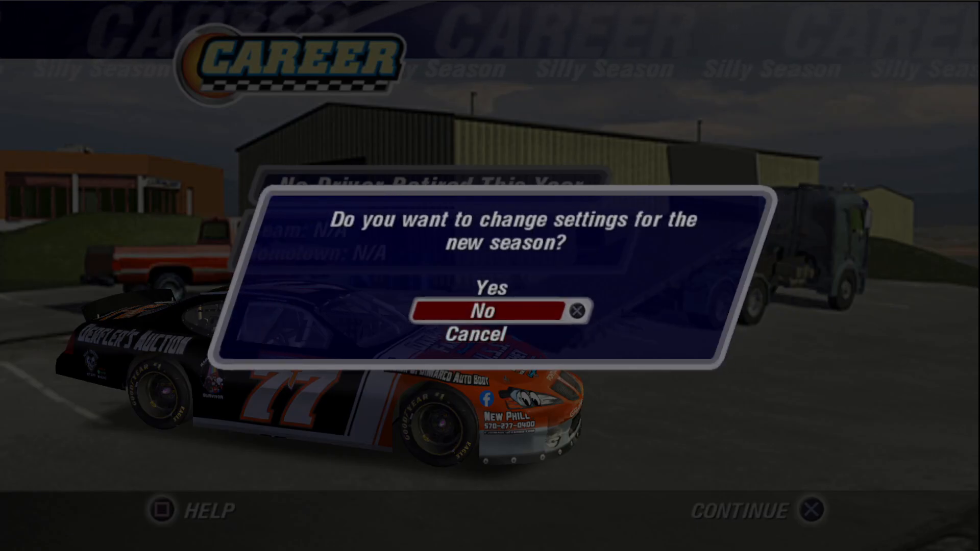
{"action": "key", "text": "k"}
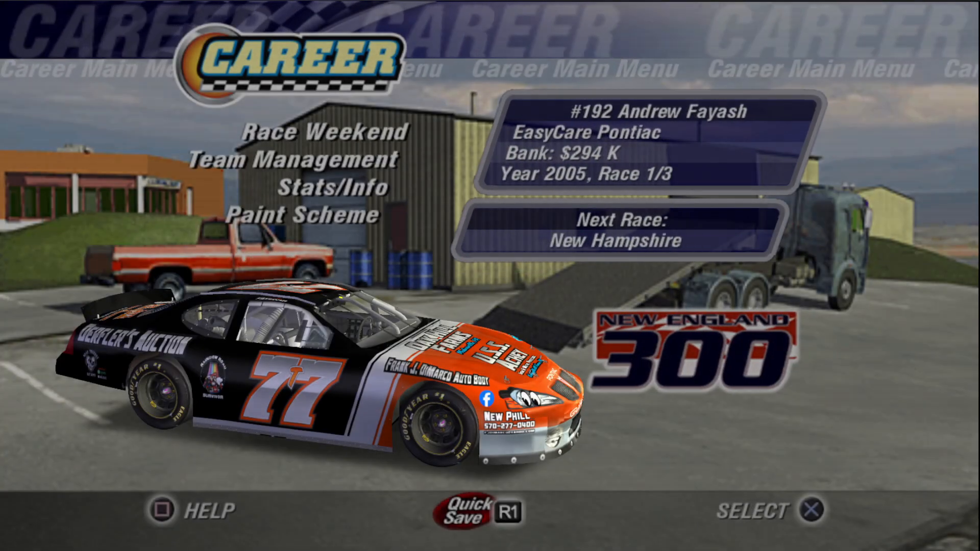
Open the career's season schedule from the stats section and review the details of the scheduled races, including the Rockingham 400.
{"action": "key", "text": "Down"}
{"action": "key", "text": "k"}
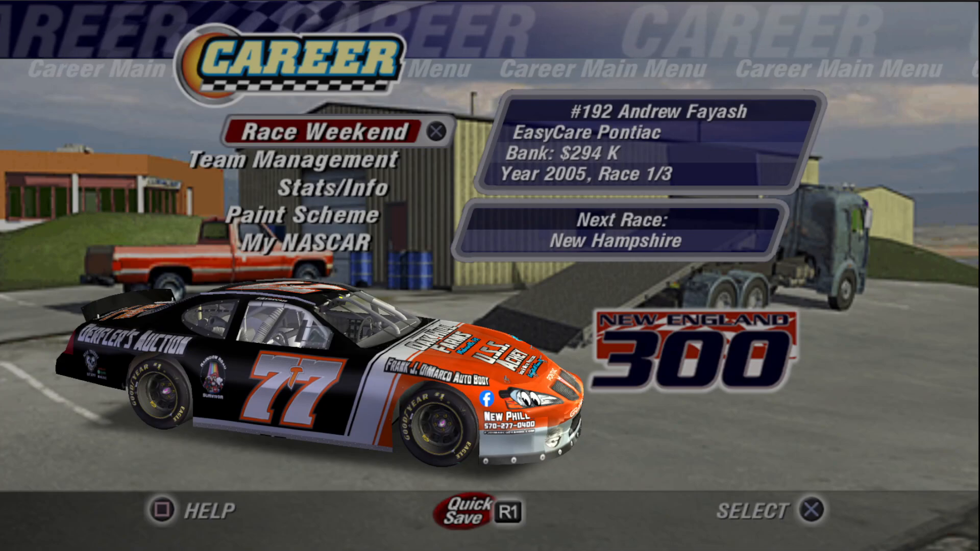
{"action": "key", "text": "Down"}
{"action": "key", "text": "Down"}
{"action": "key", "text": "k"}
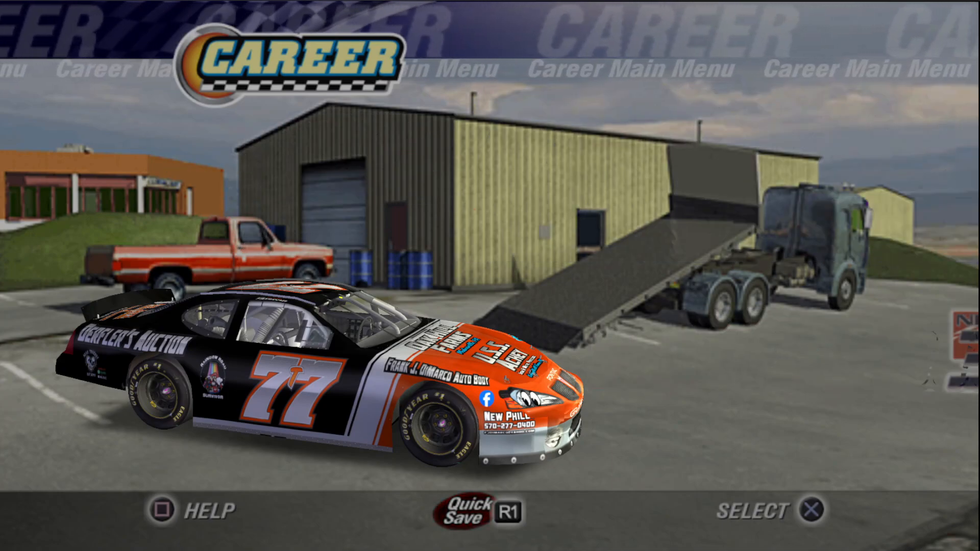
{"action": "key", "text": "k"}
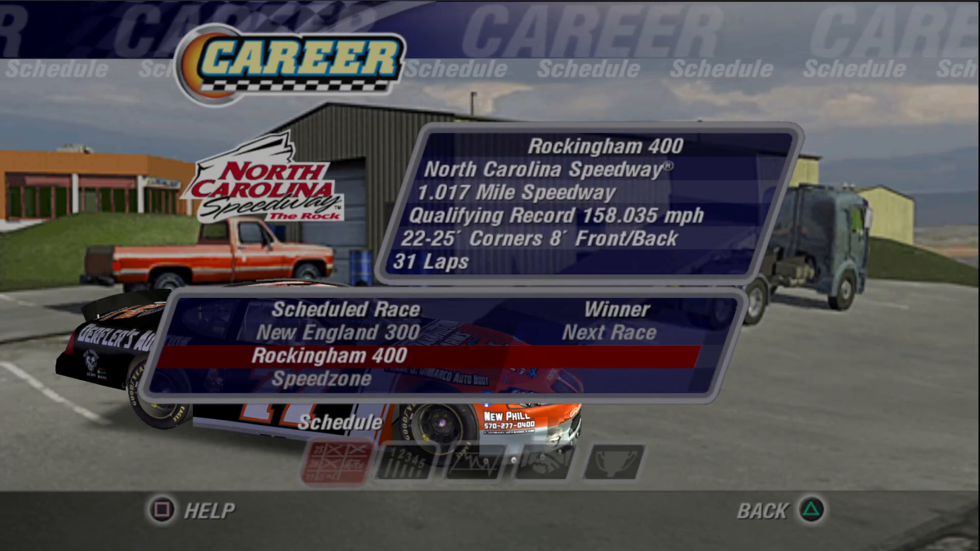
{"action": "key", "text": "Right"}
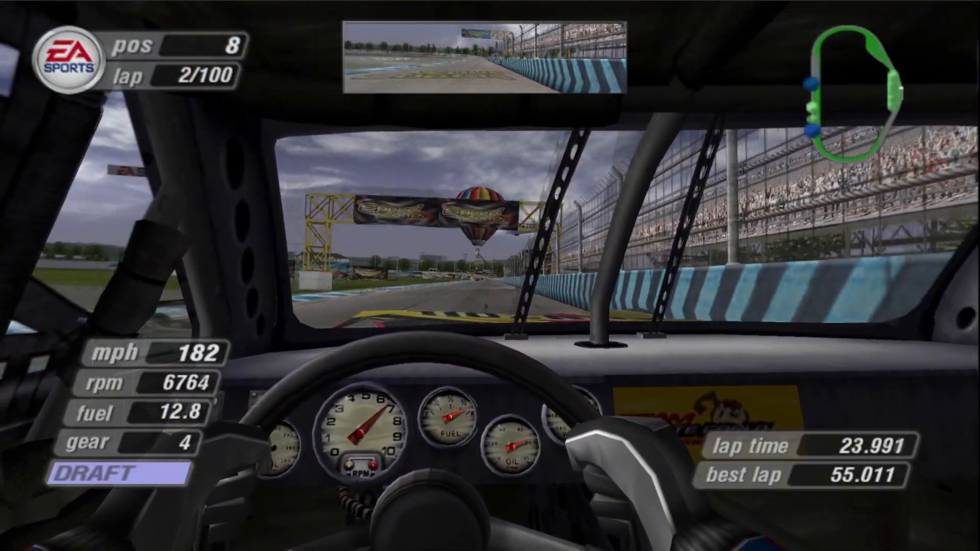
Cycle through the driving camera views during the 100-lap race, return to the cockpit view, and decline to pit under caution.
{"action": "key", "text": "c"}
{"action": "key", "text": "c"}
{"action": "key", "text": "c"}
{"action": "key", "text": "c"}
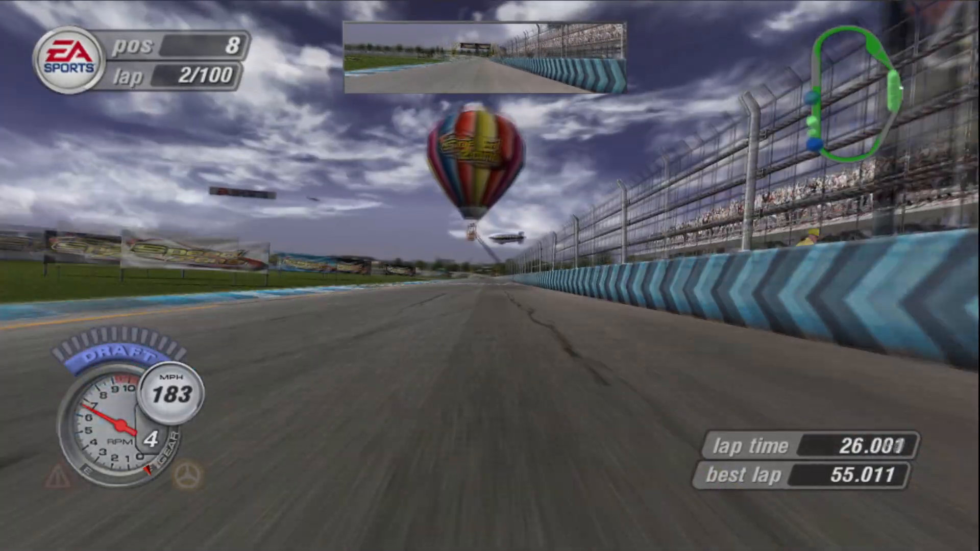
{"action": "key", "text": "c"}
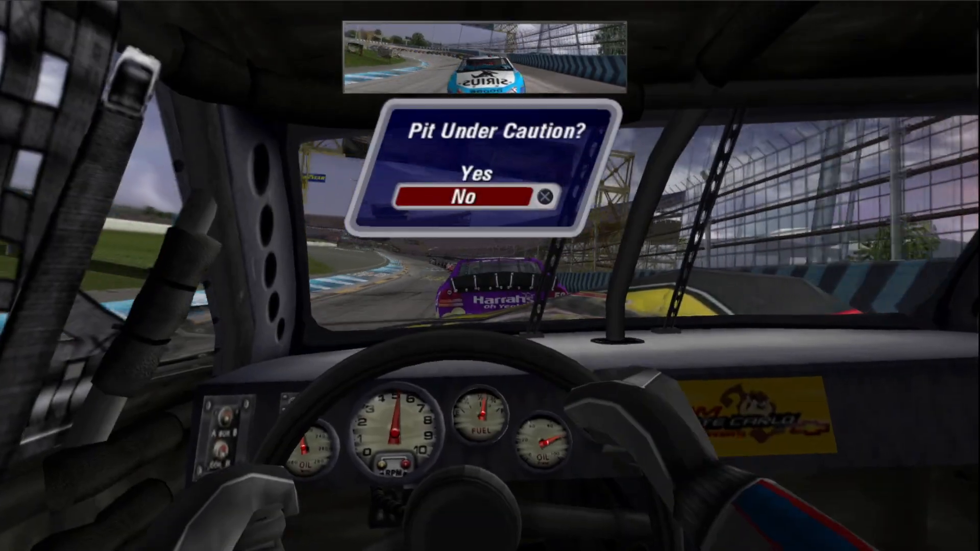
{"action": "key", "text": "x"}
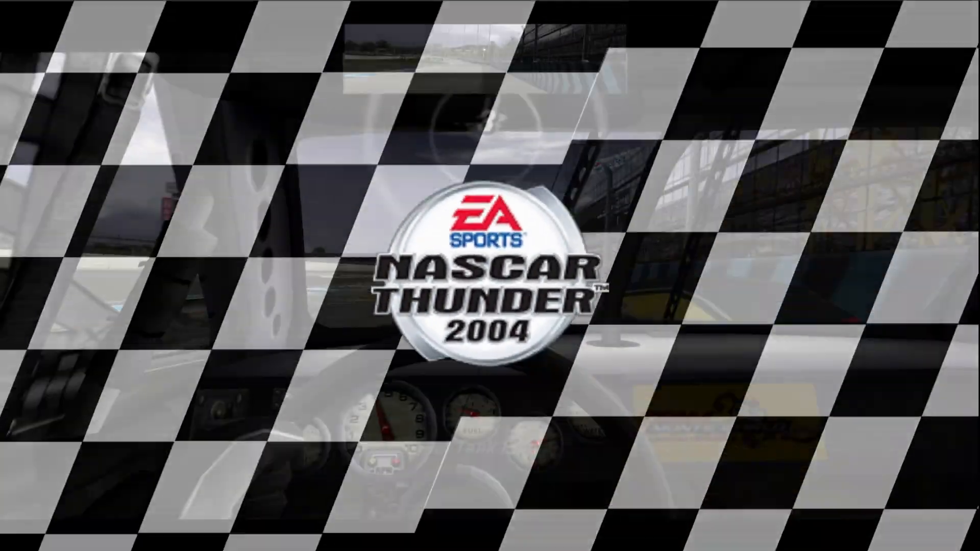